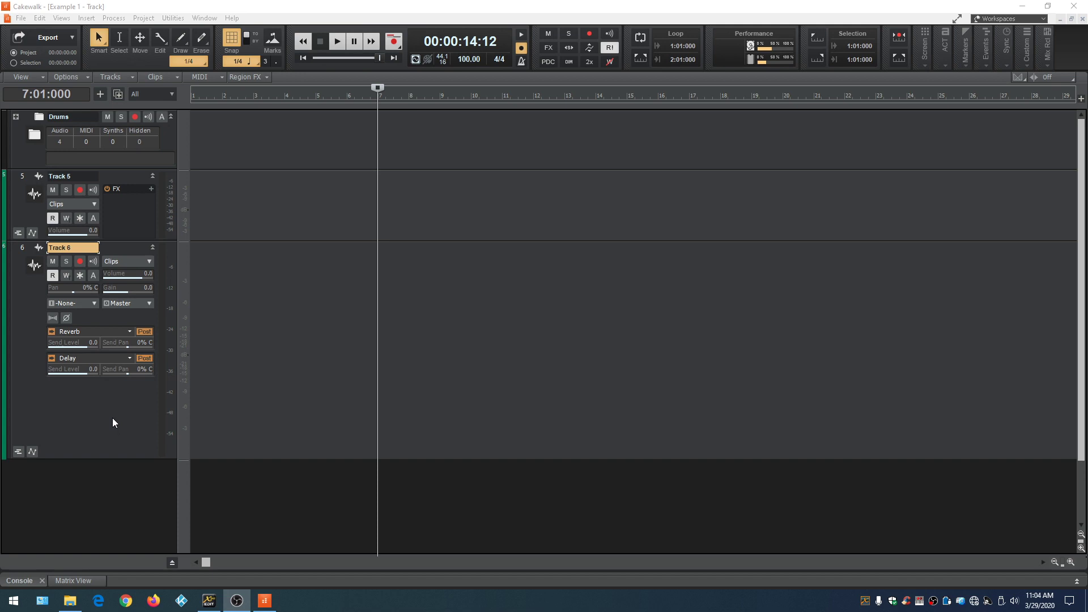
Expand the Drums folder to reveal its four tracks and fit all six tracks in view
click(16, 116)
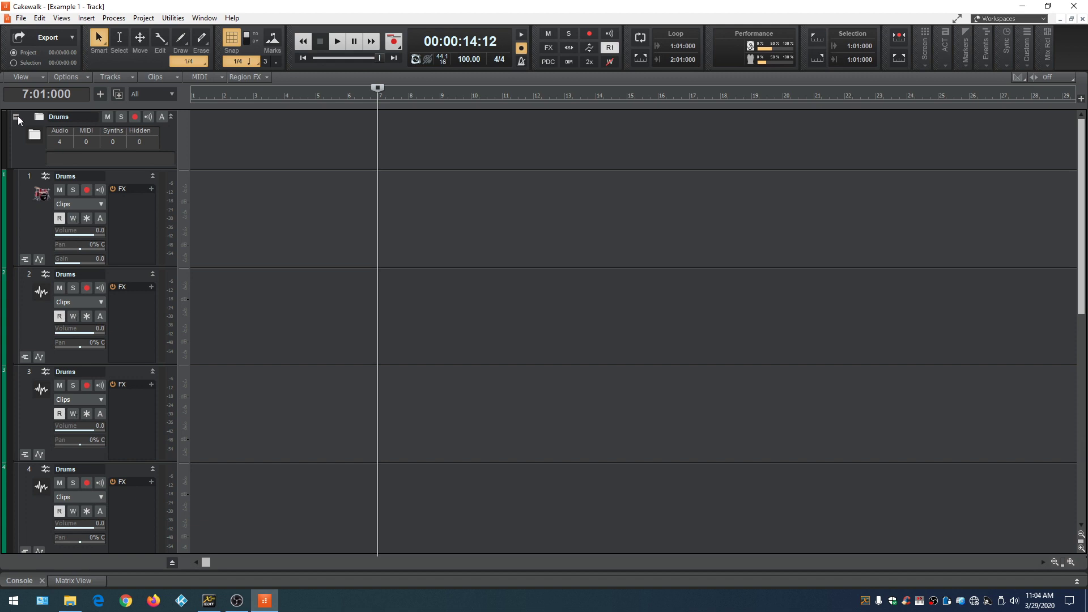
key(ctrl+t)
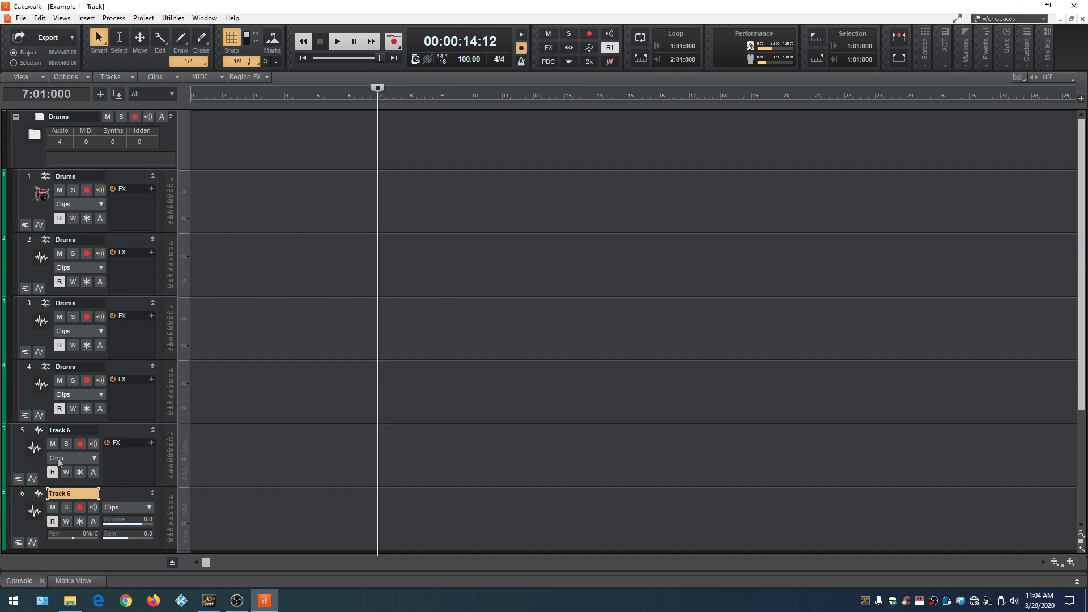
Bring up the Inspector from the Views menu and reposition its floating window
click(64, 19)
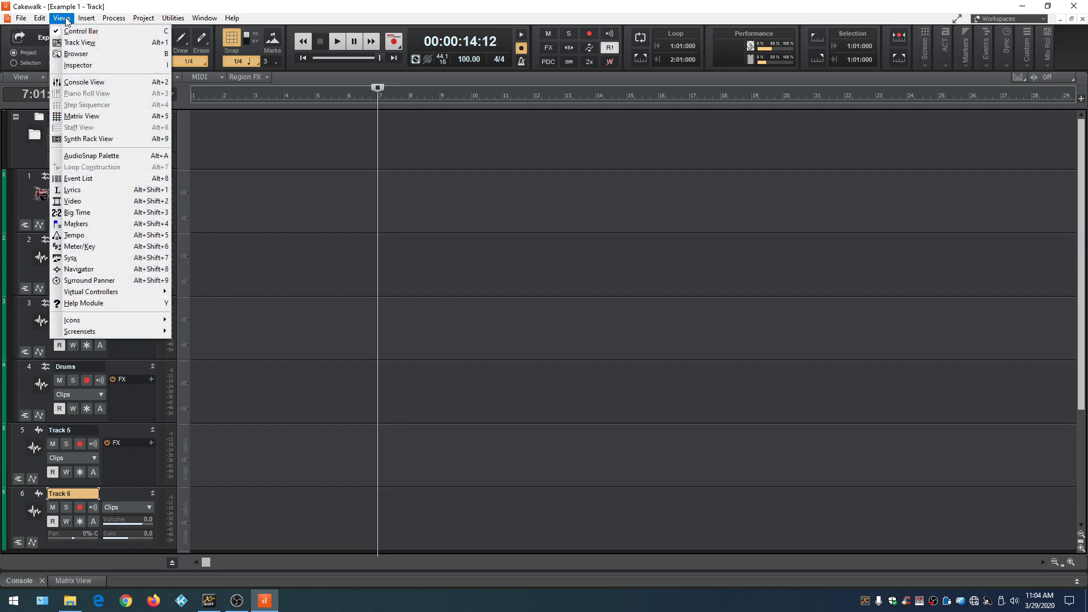
click(80, 65)
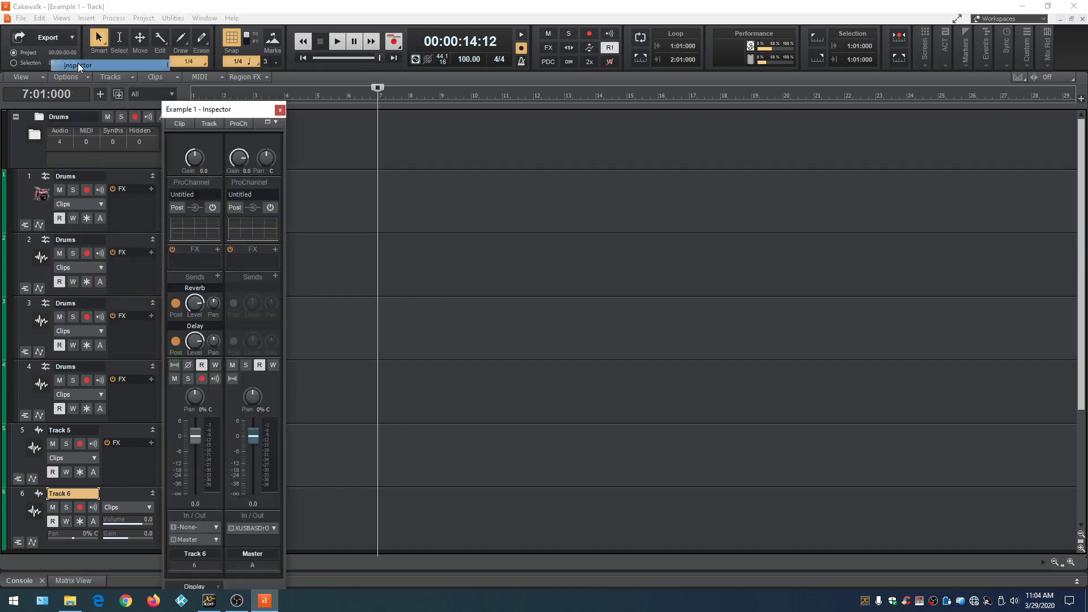
drag(225, 110, 280, 55)
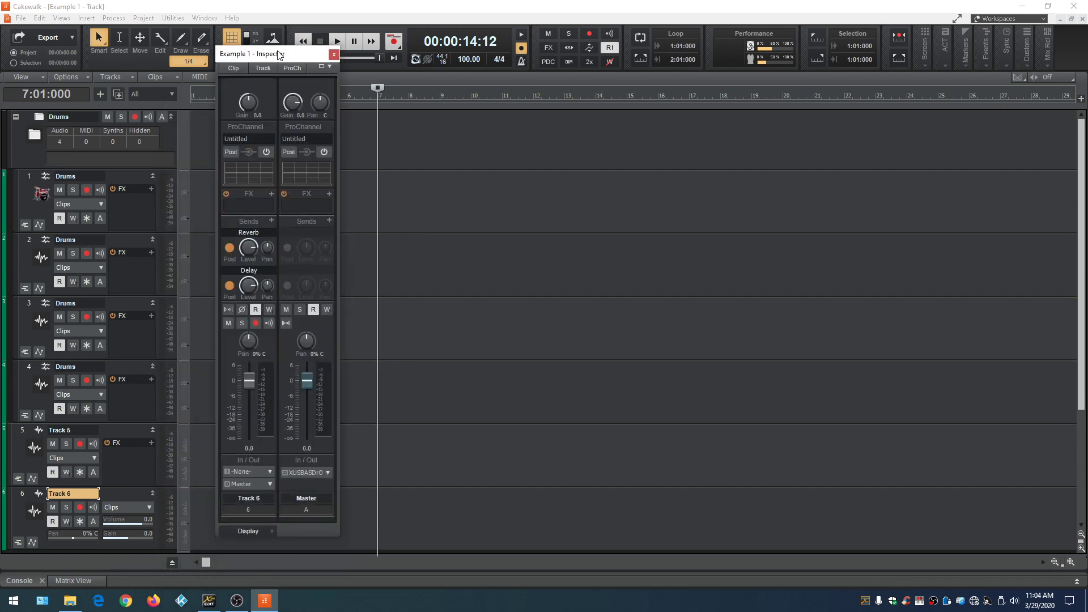
Dock the Inspector at left, then at right, then back at left
click(329, 66)
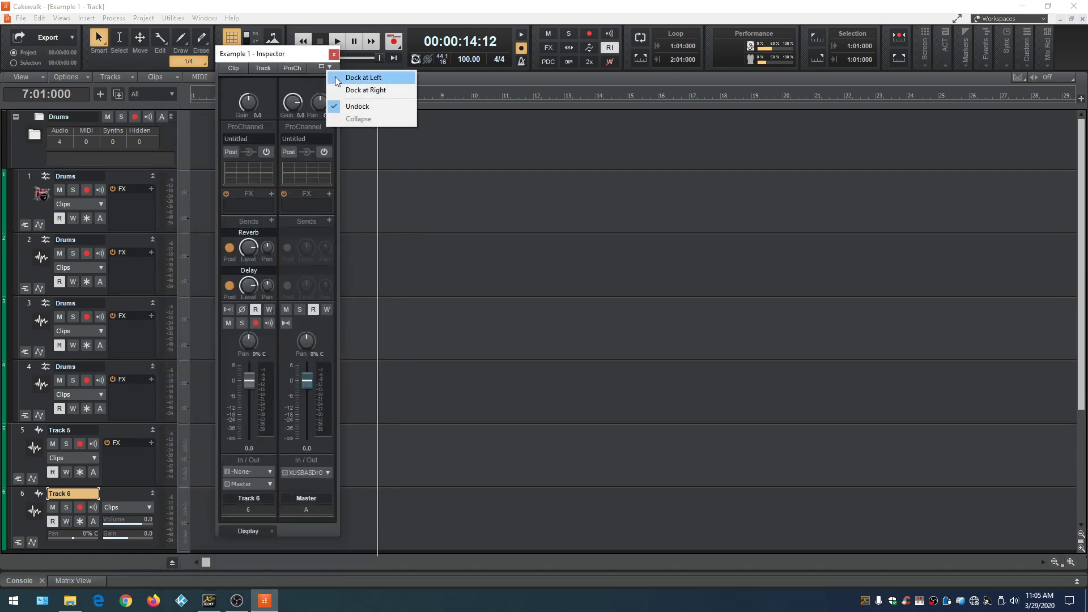
click(335, 77)
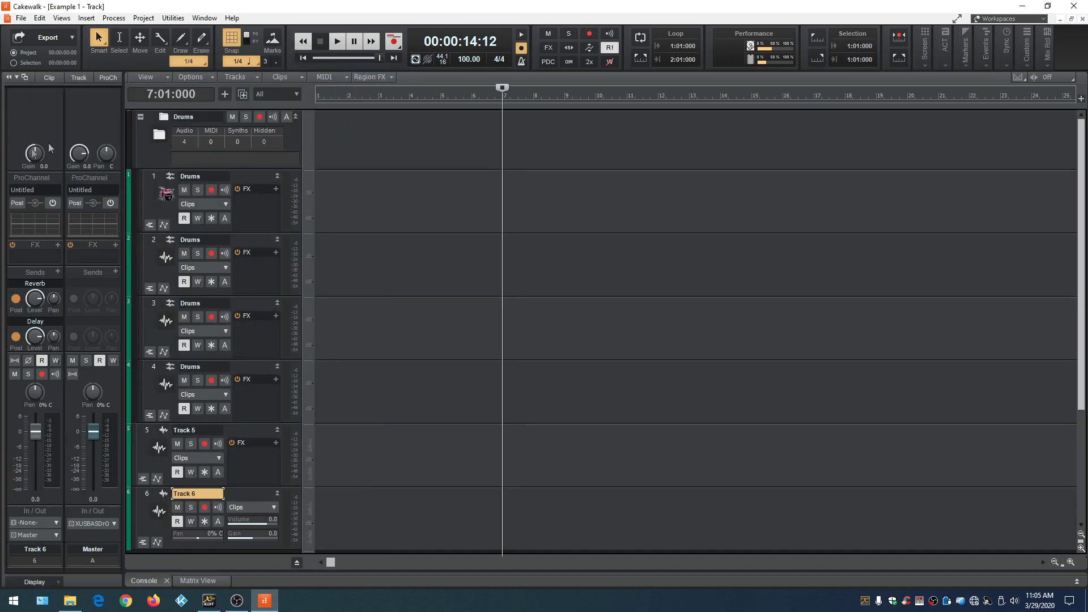
click(16, 77)
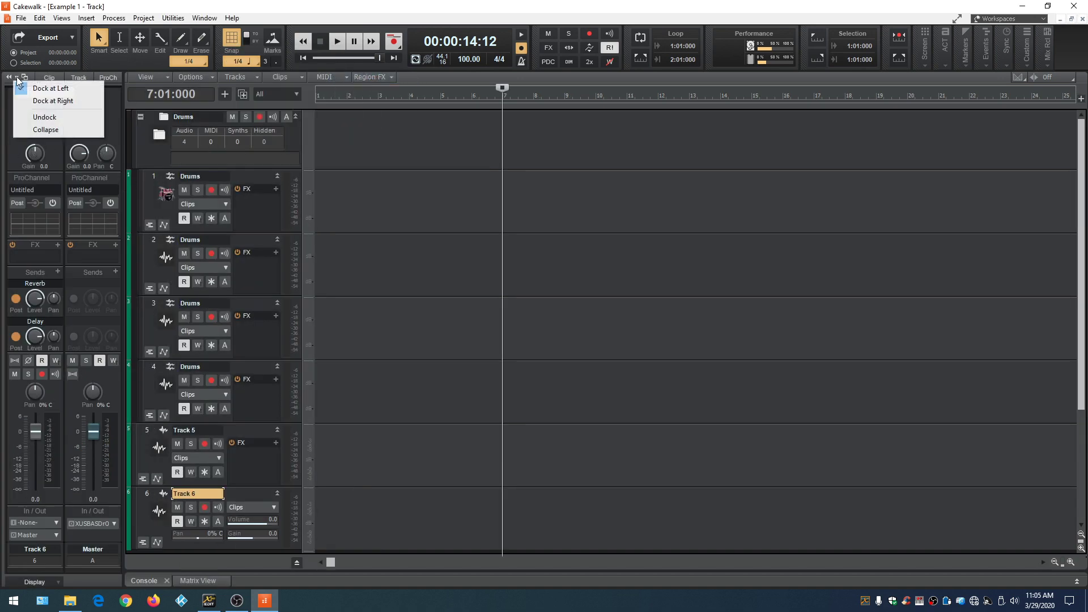
click(43, 100)
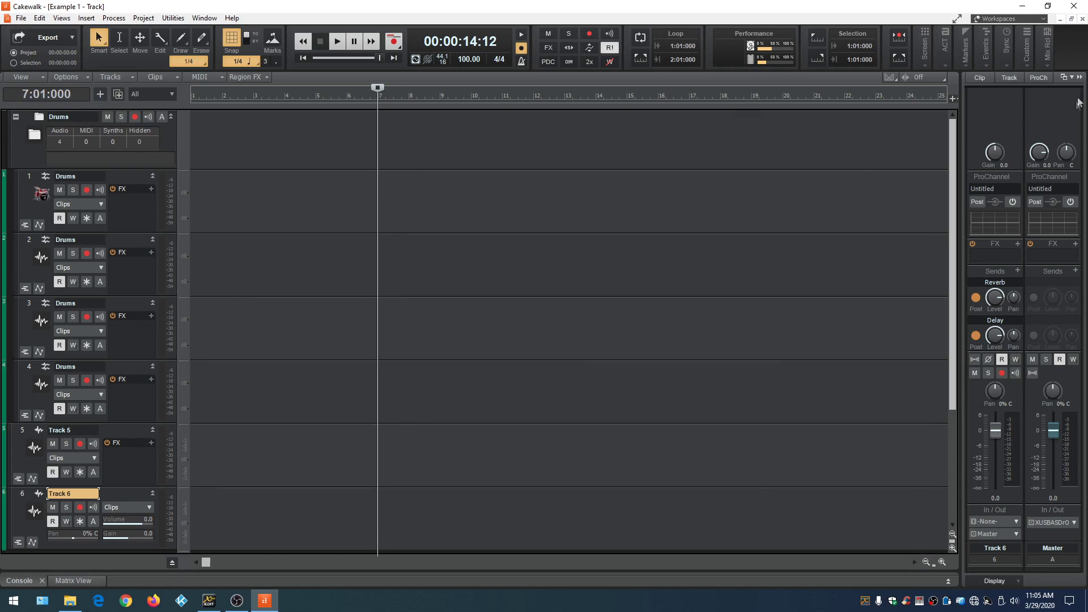
click(1070, 78)
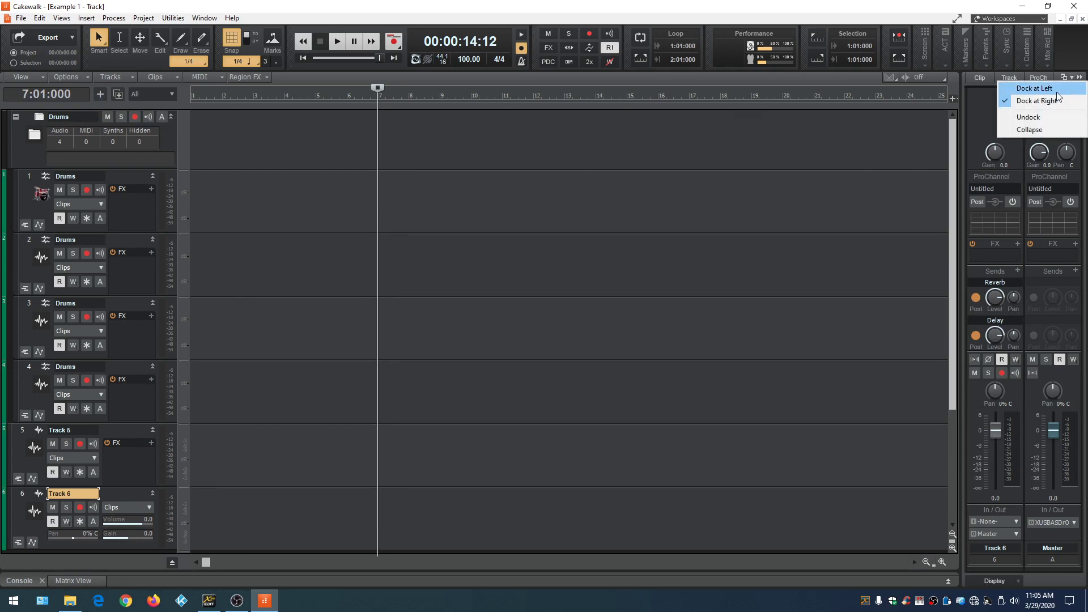
click(1034, 88)
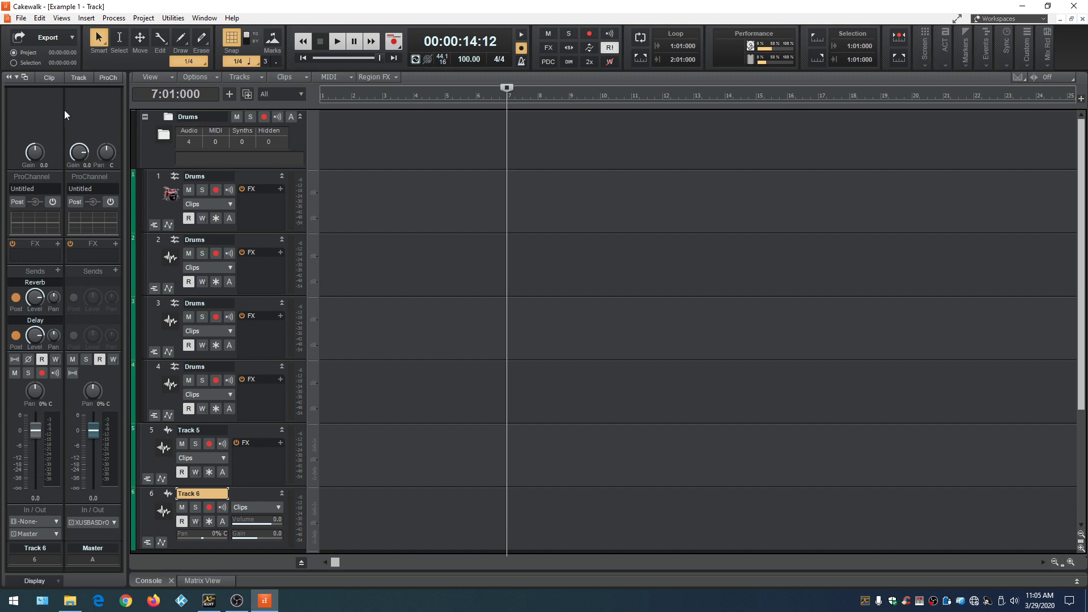
Collapse and re-expand the docked Inspector twice, leaving it expanded
key(i)
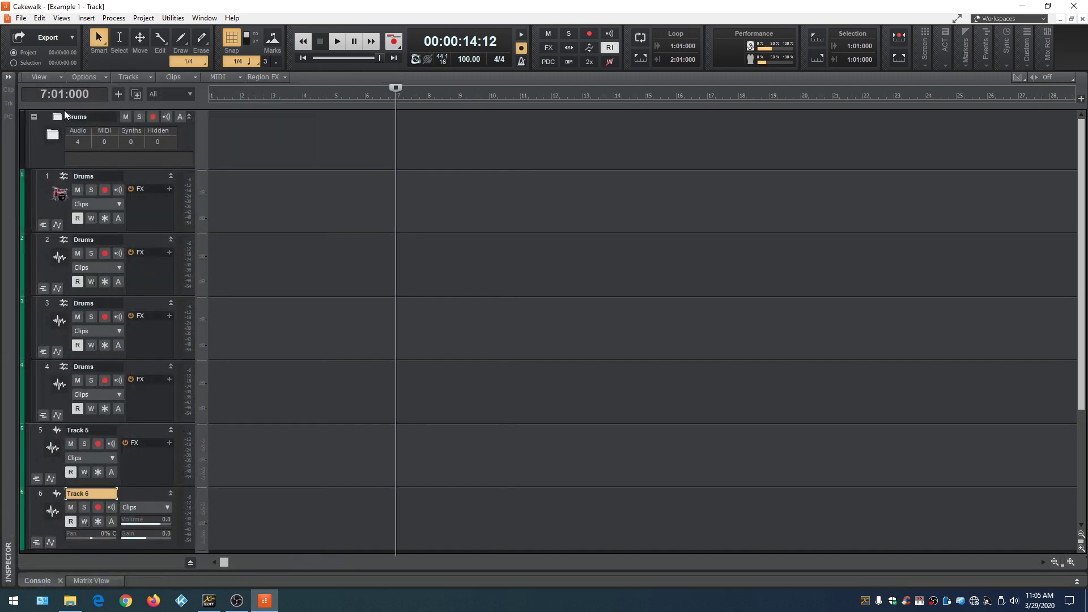
key(i)
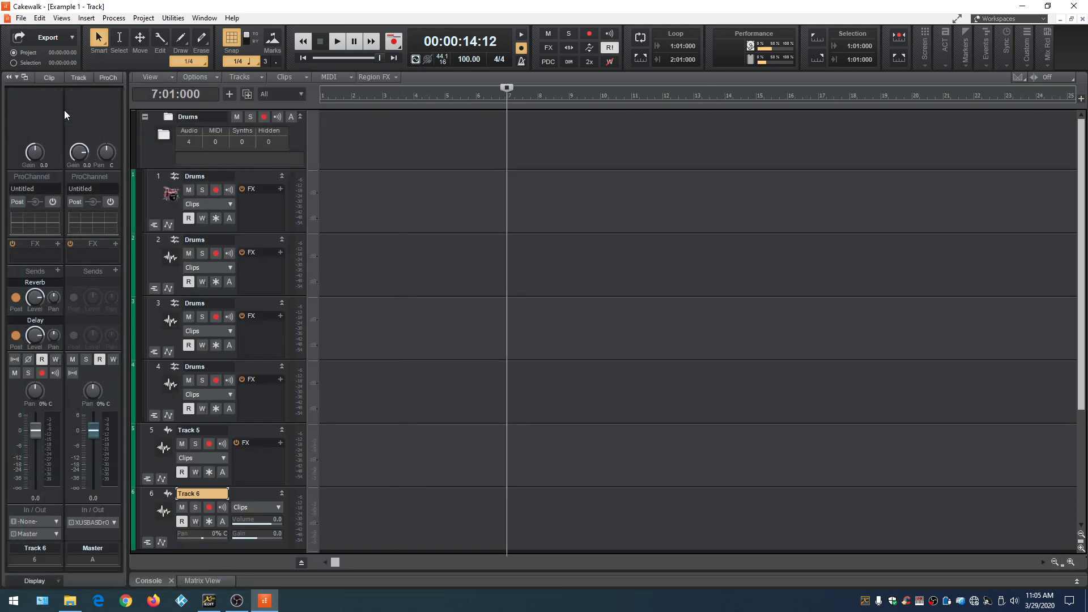
click(10, 78)
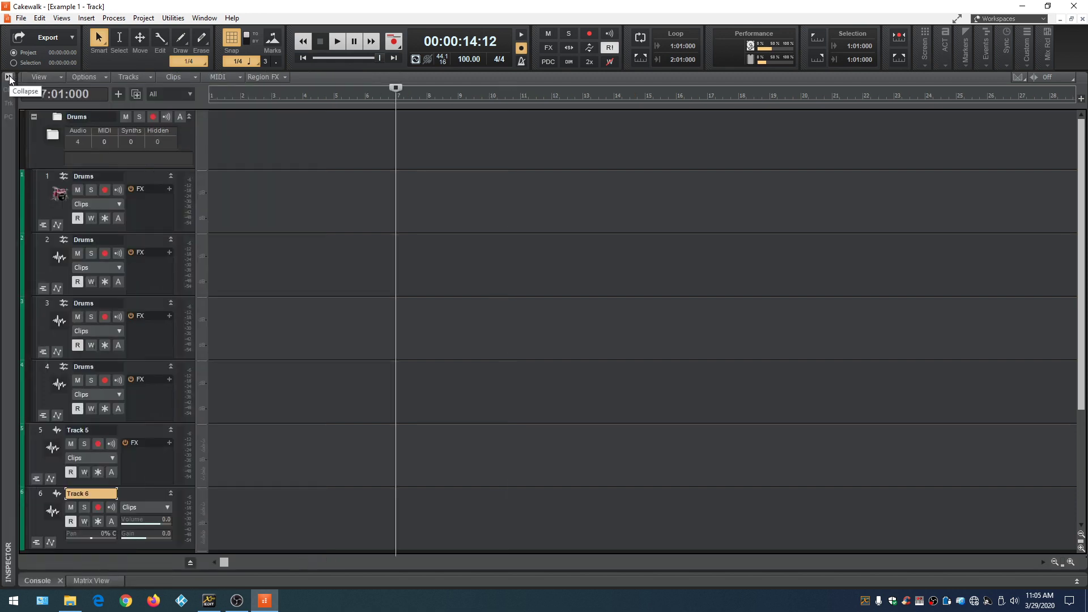
click(9, 77)
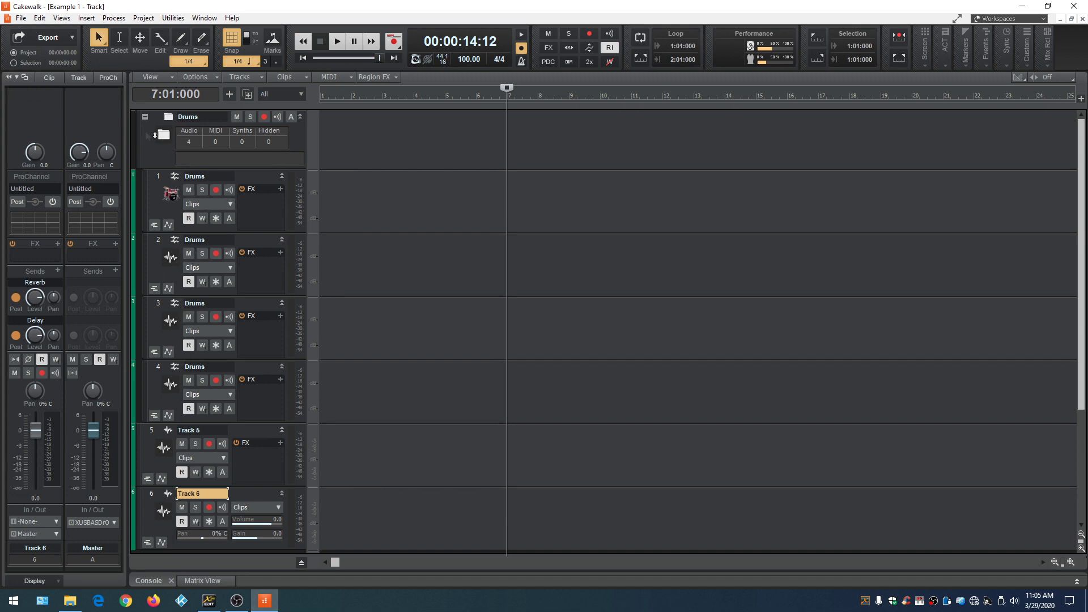
click(159, 176)
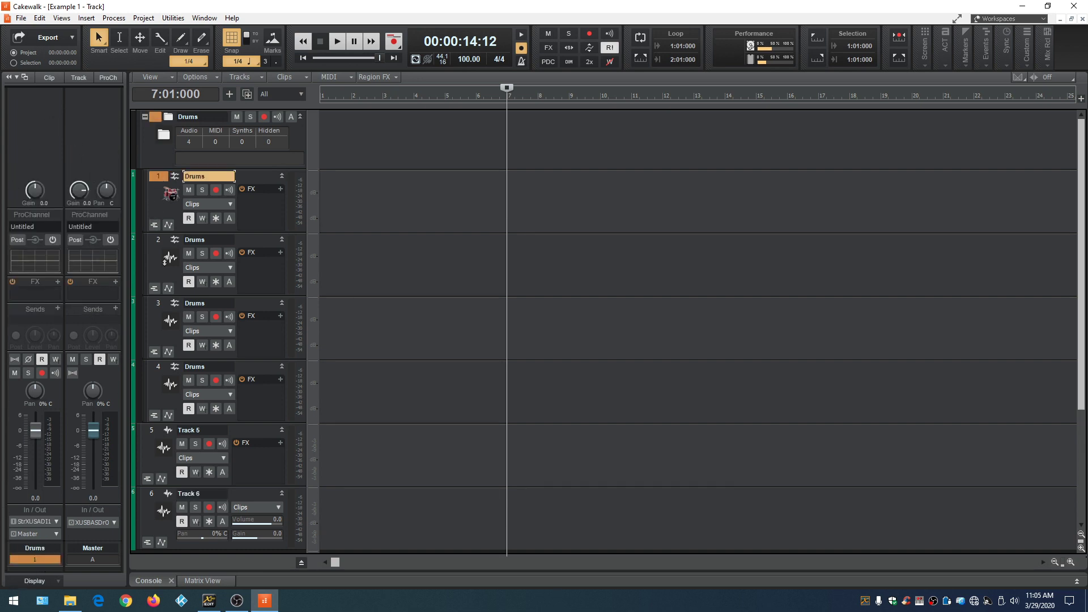
click(161, 240)
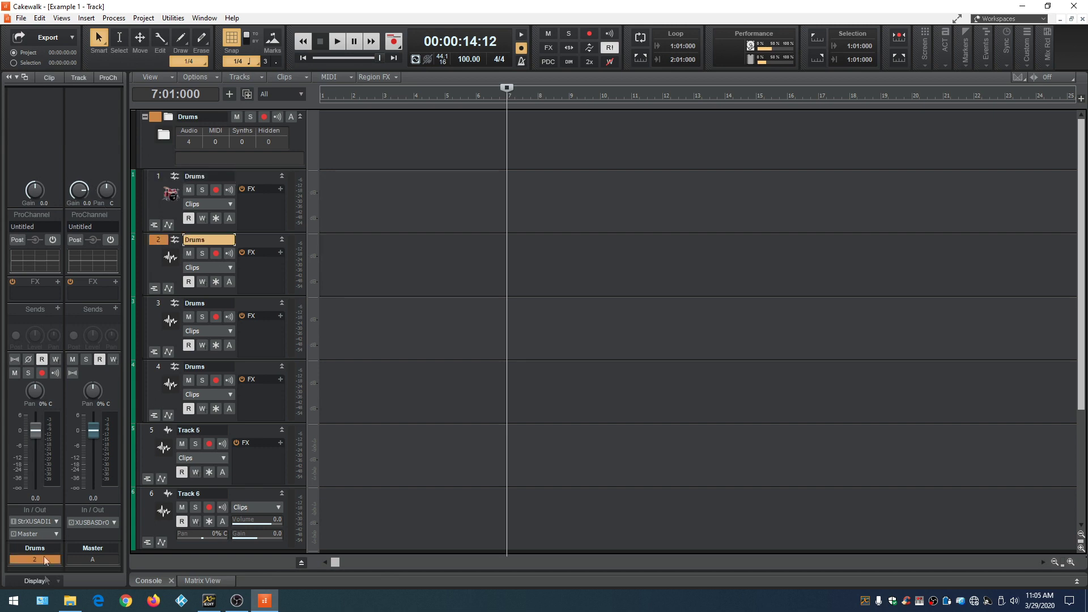
click(148, 492)
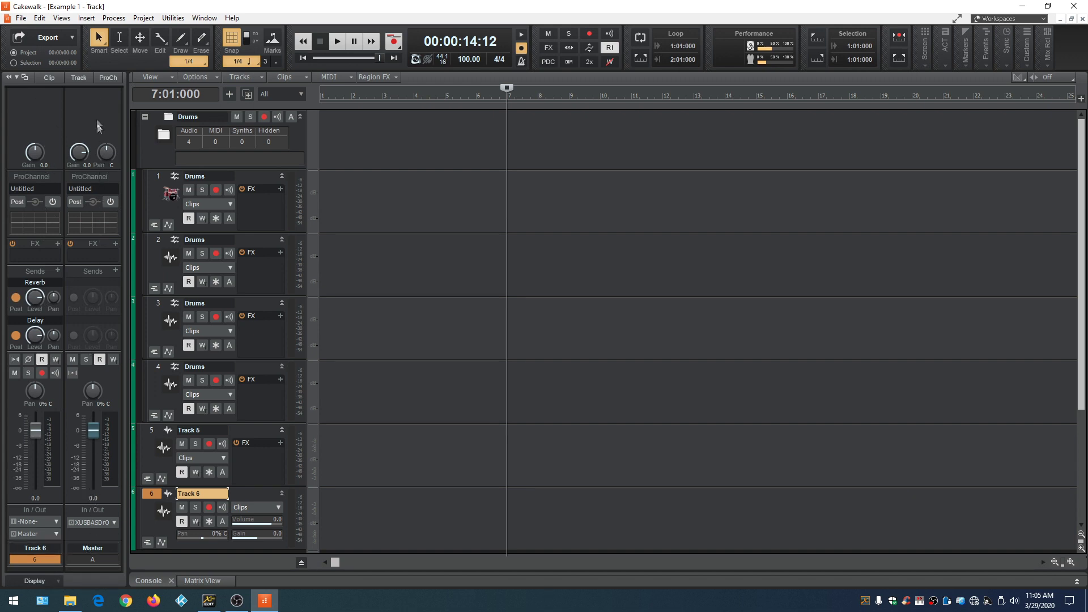
click(107, 77)
scroll(52, 421, down, 5)
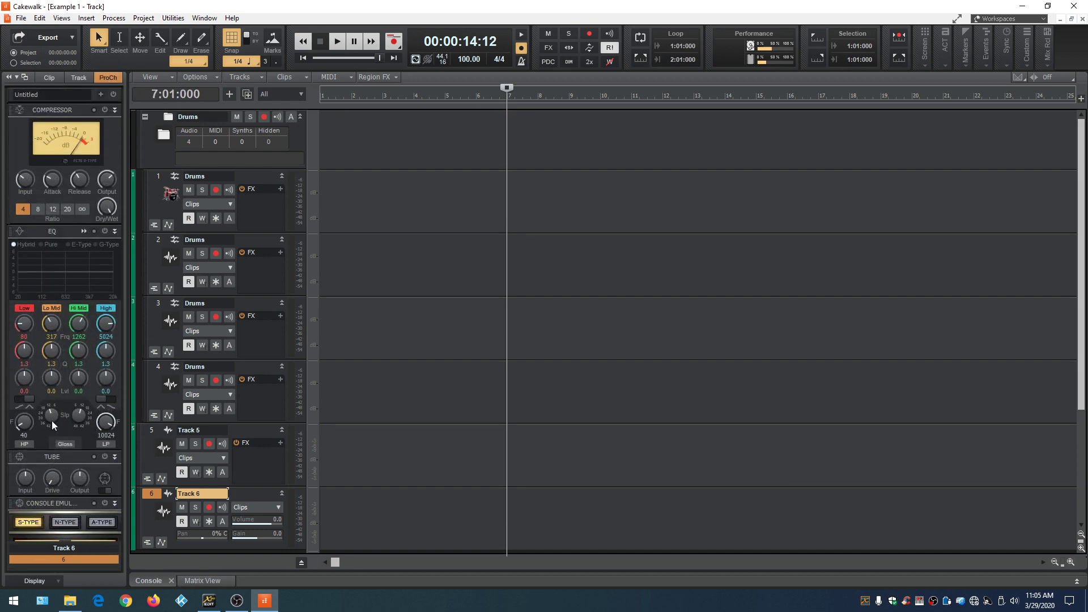
scroll(52, 420, up, 5)
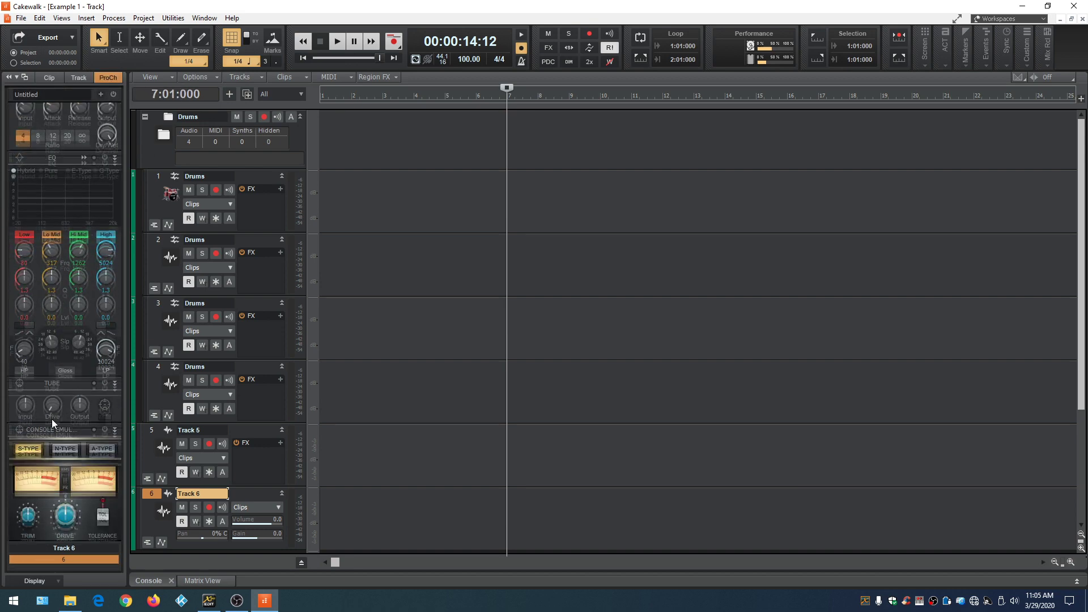
click(80, 77)
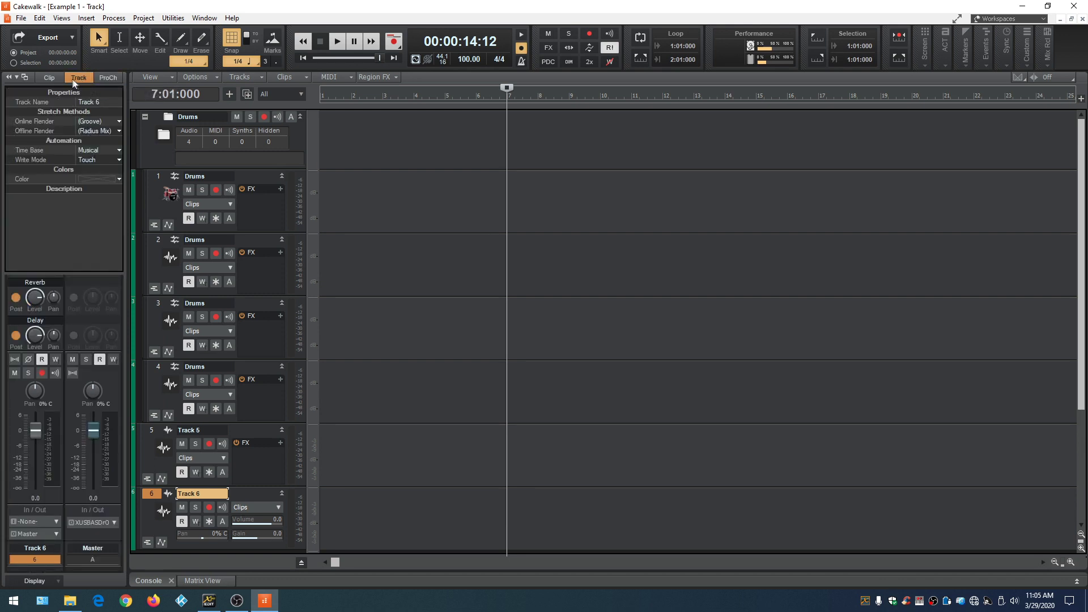
click(54, 75)
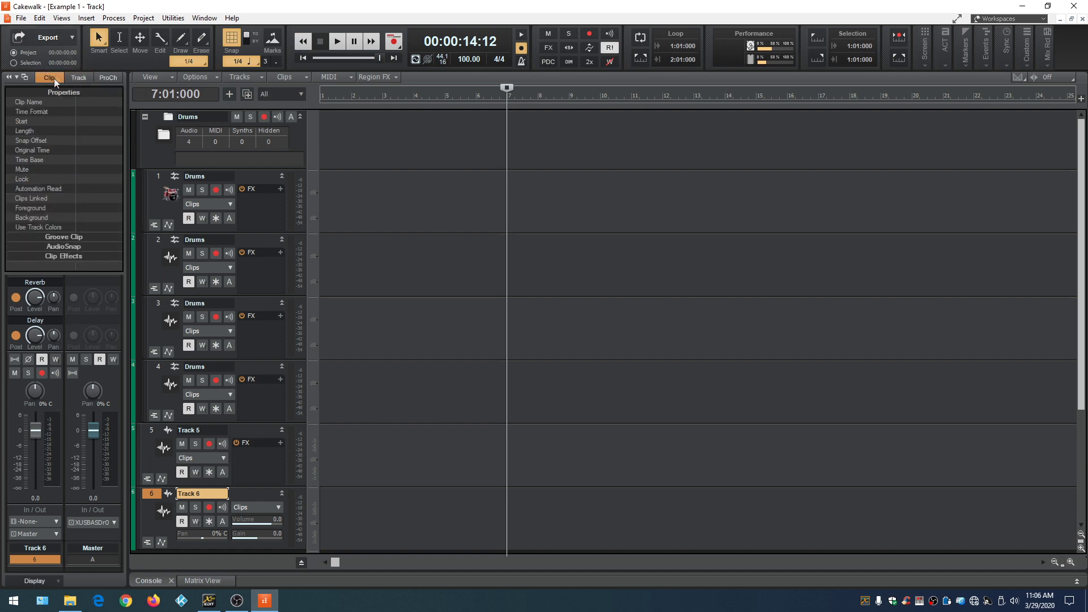
click(51, 77)
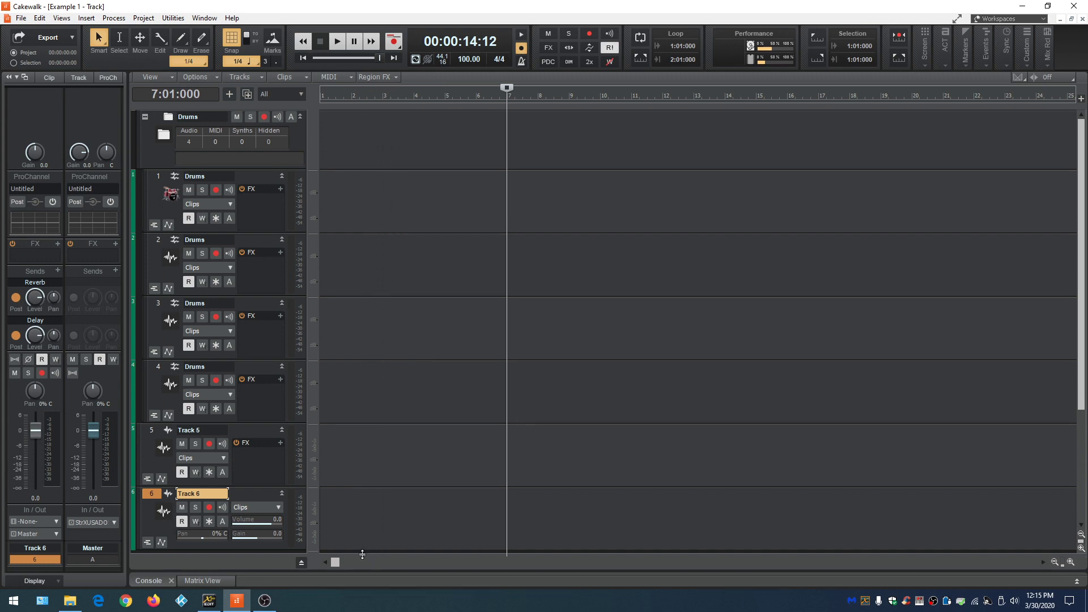
Reveal the Master, Reverb and Delay buses, expand their rows, and inspect each, ending on Master
drag(362, 554, 369, 363)
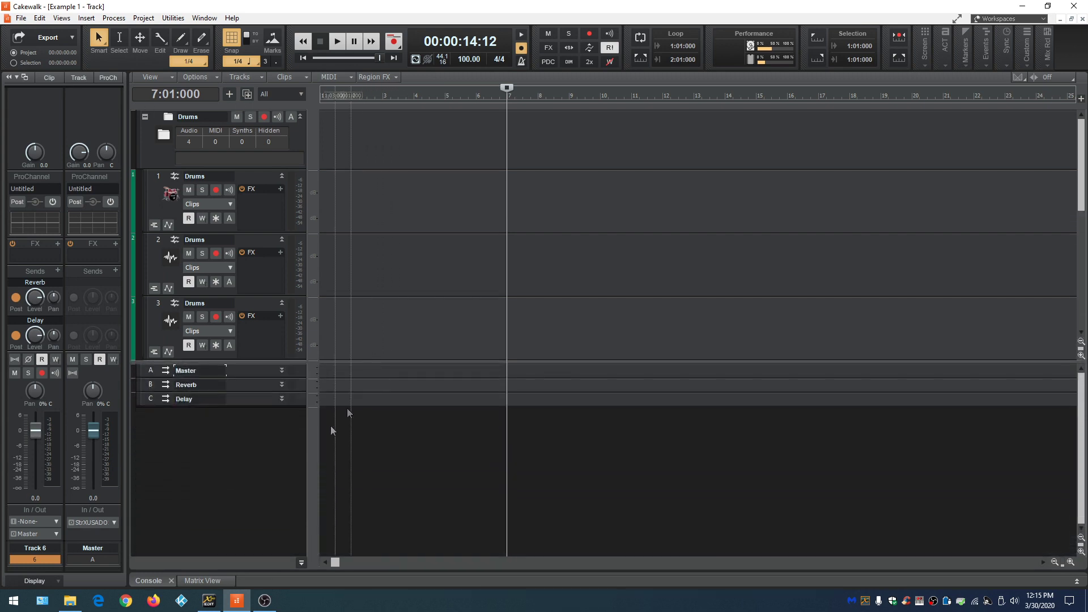
click(210, 459)
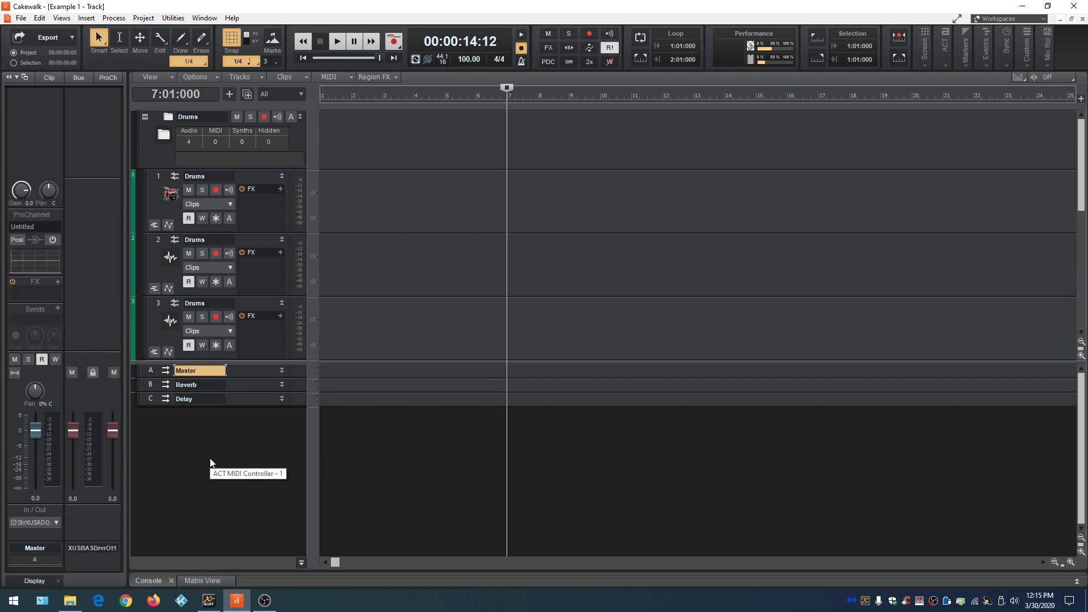
key(f)
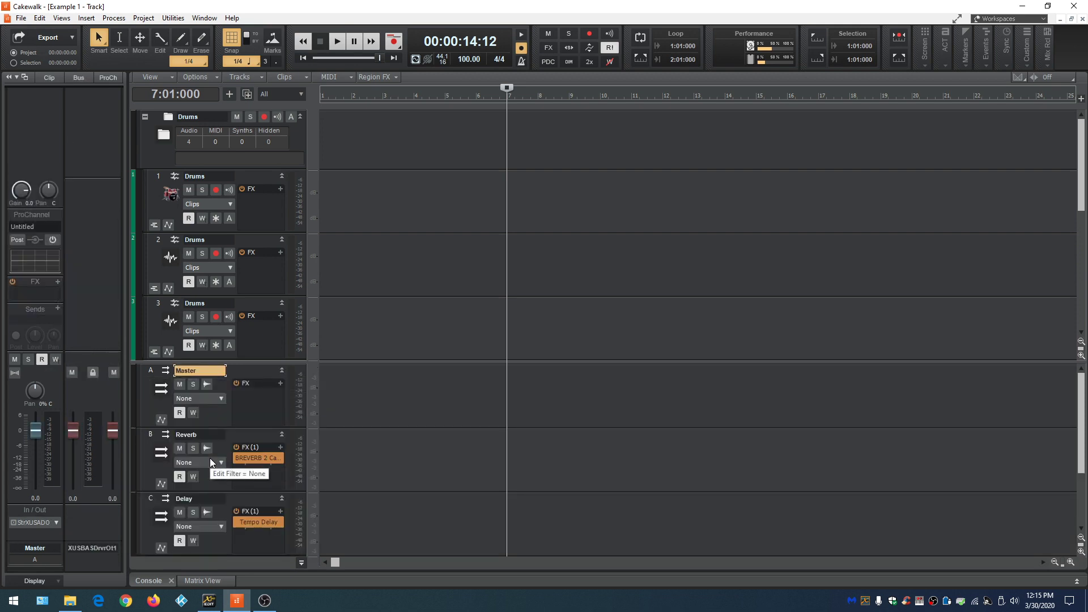
click(150, 438)
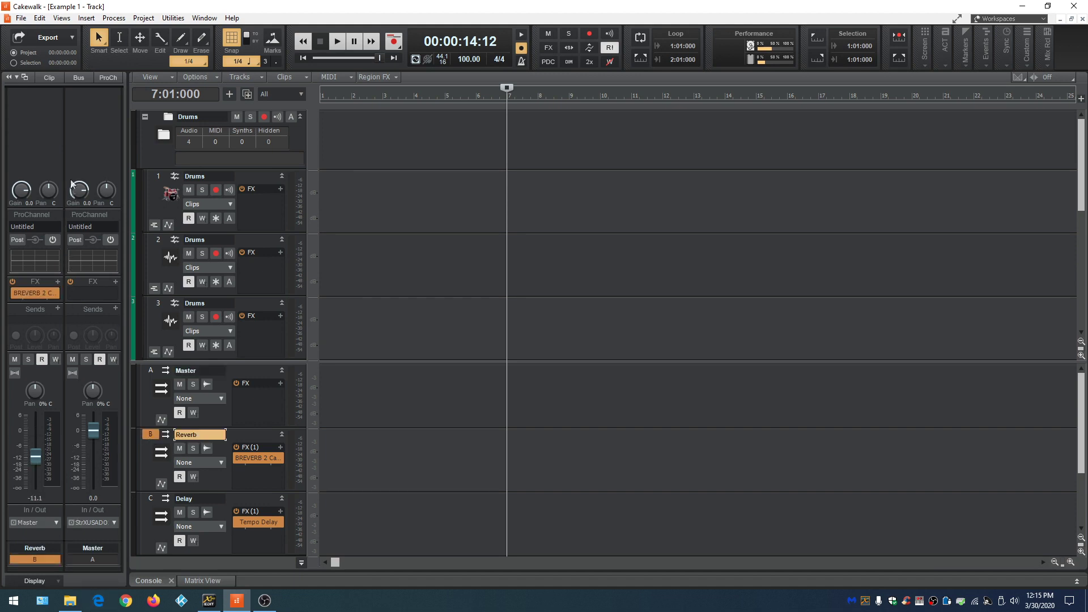
click(151, 498)
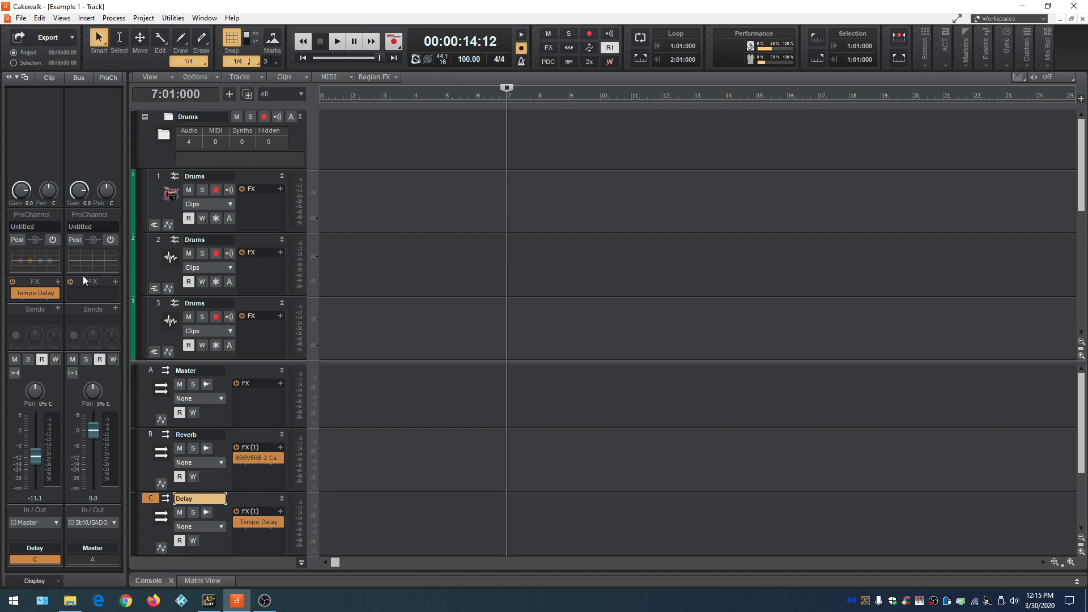
click(149, 372)
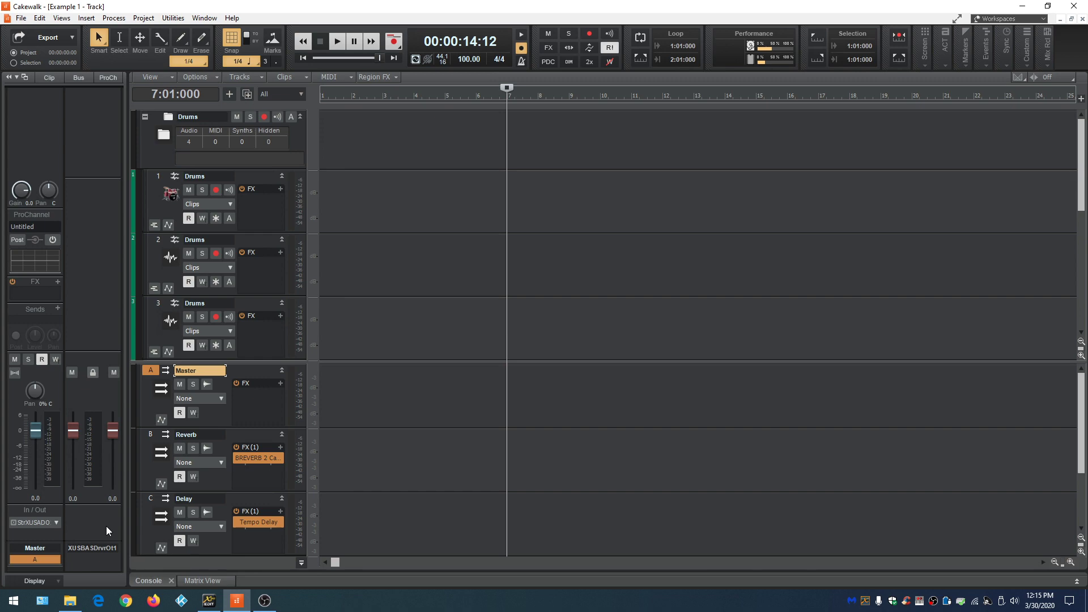
Enlarge the console to full window with hardware outputs shown, then hide it again
key(d)
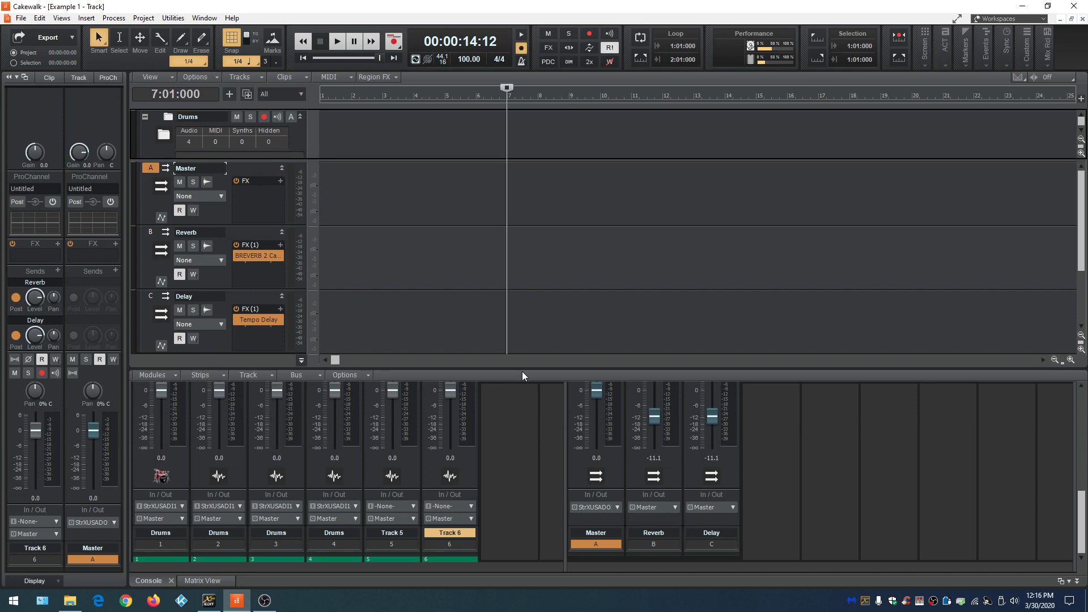
drag(522, 370, 555, 76)
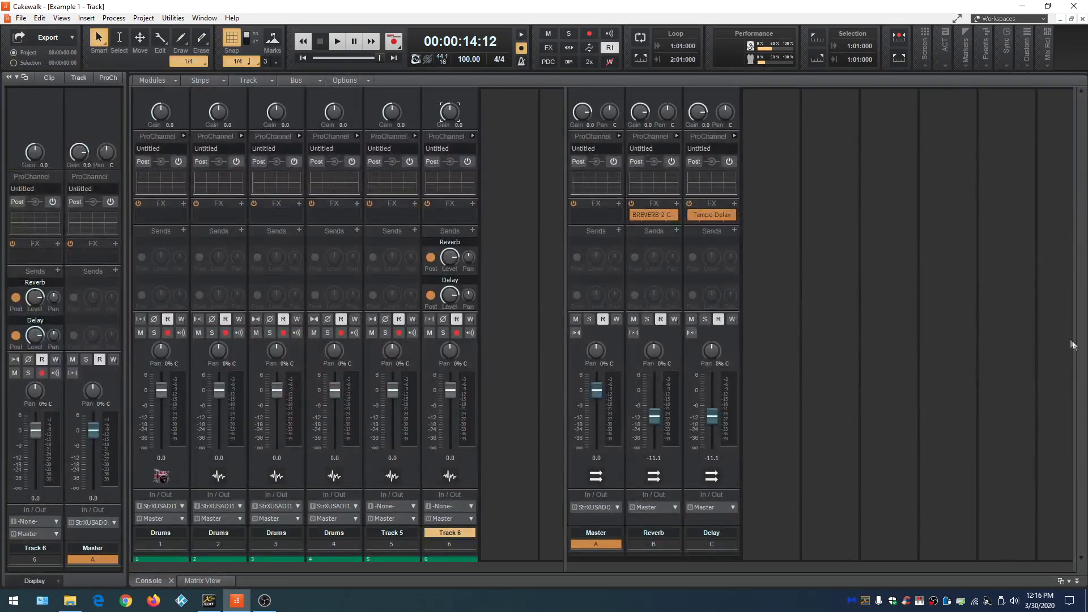
drag(1074, 340, 827, 325)
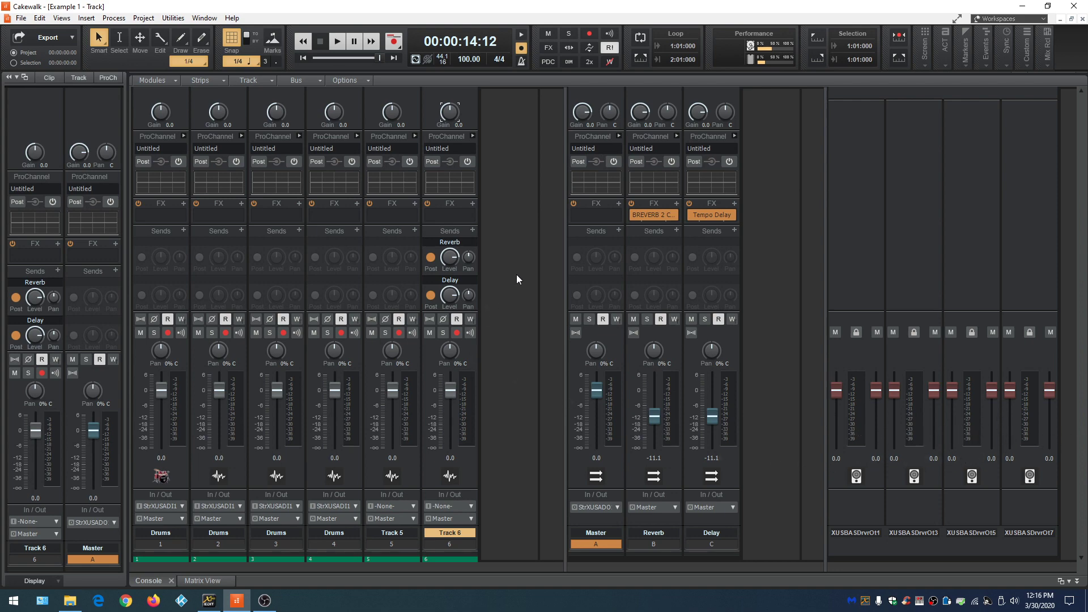
key(alt+2)
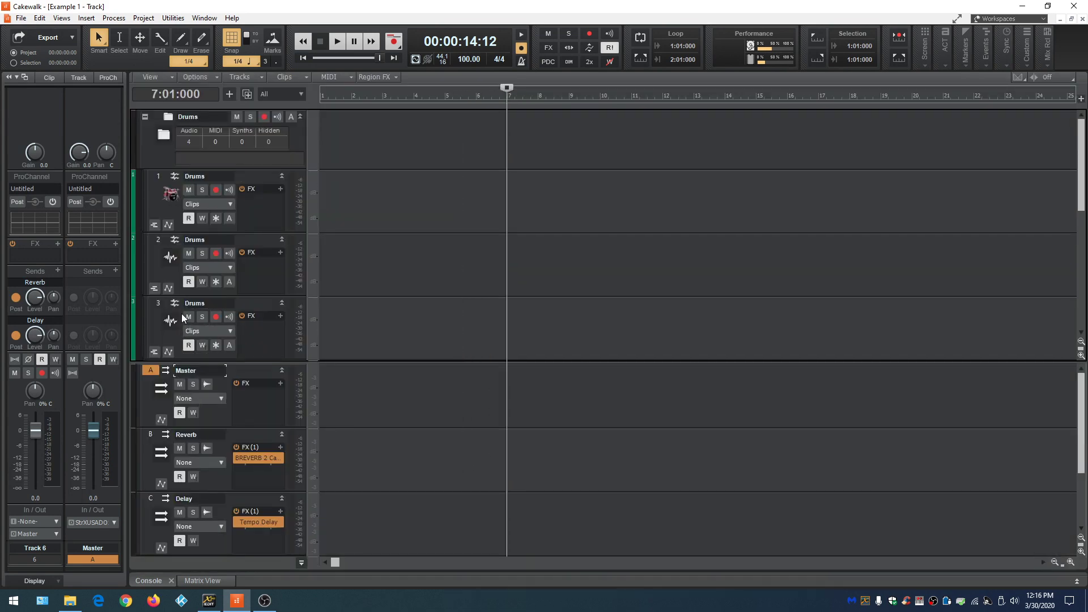
click(148, 397)
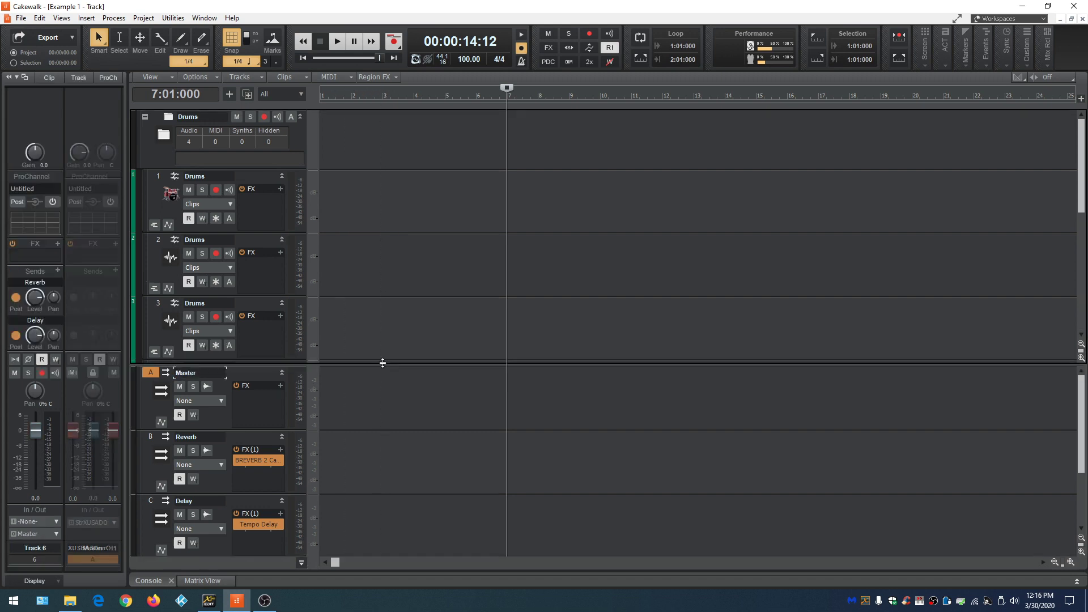
Enlarge the track area to show tracks 4–6, hide the Inspector, and float the Browser window
drag(382, 363, 381, 555)
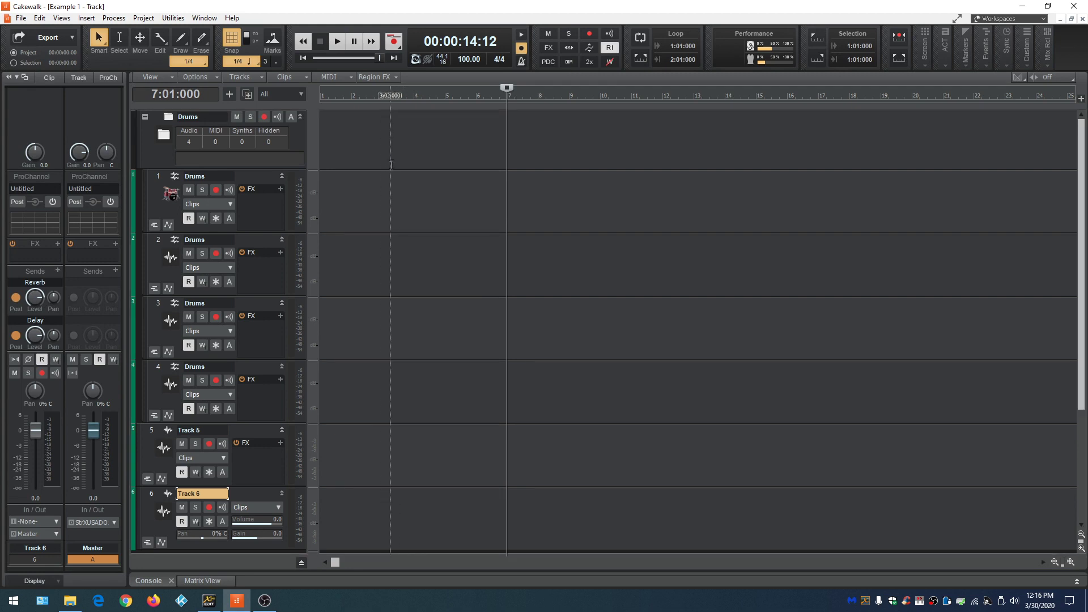
key(i)
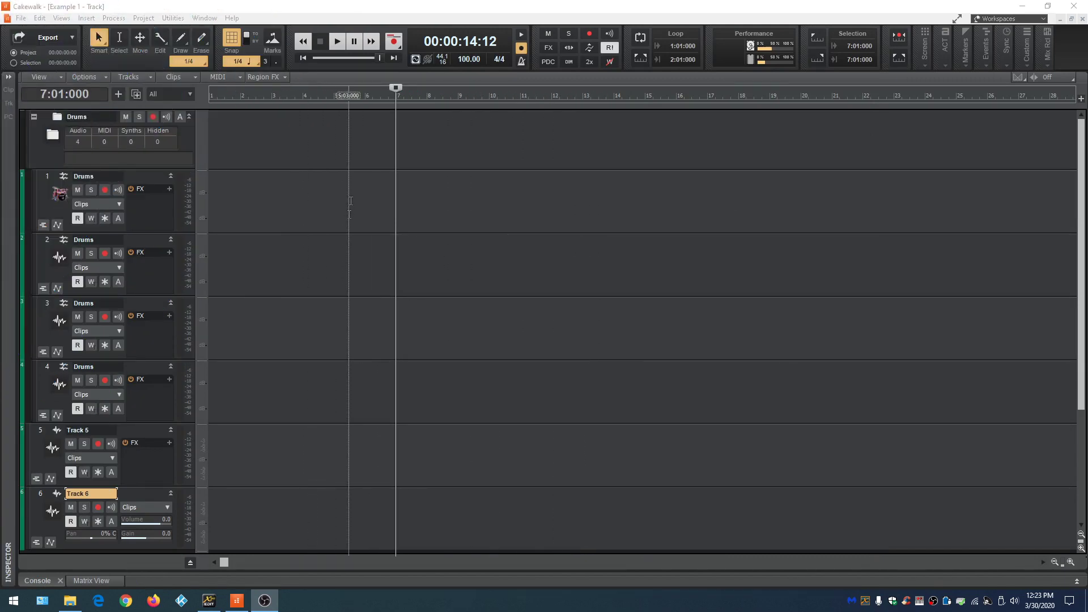
click(61, 19)
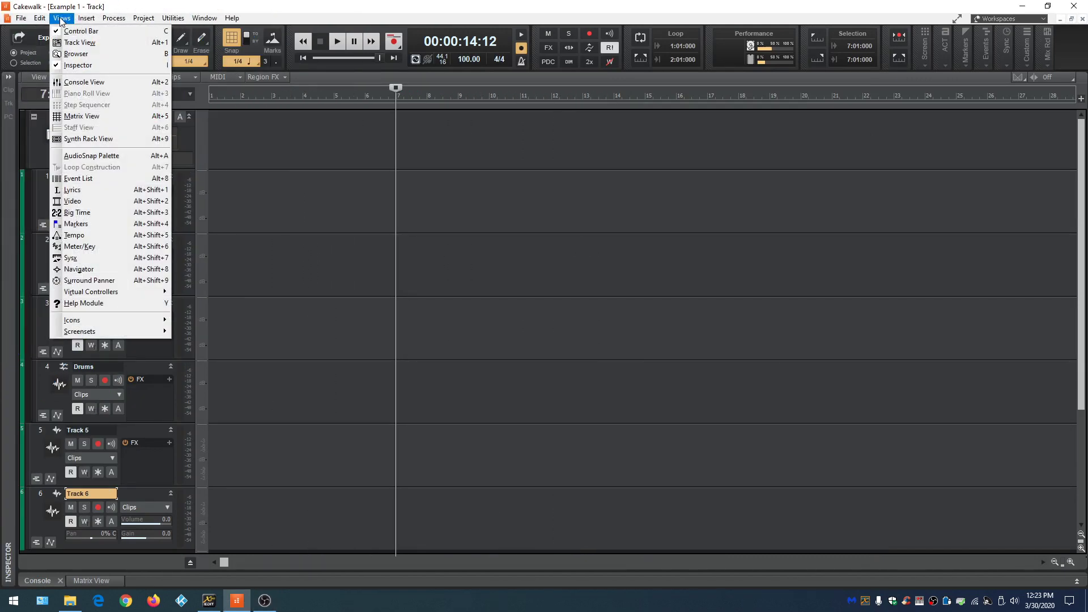
click(63, 53)
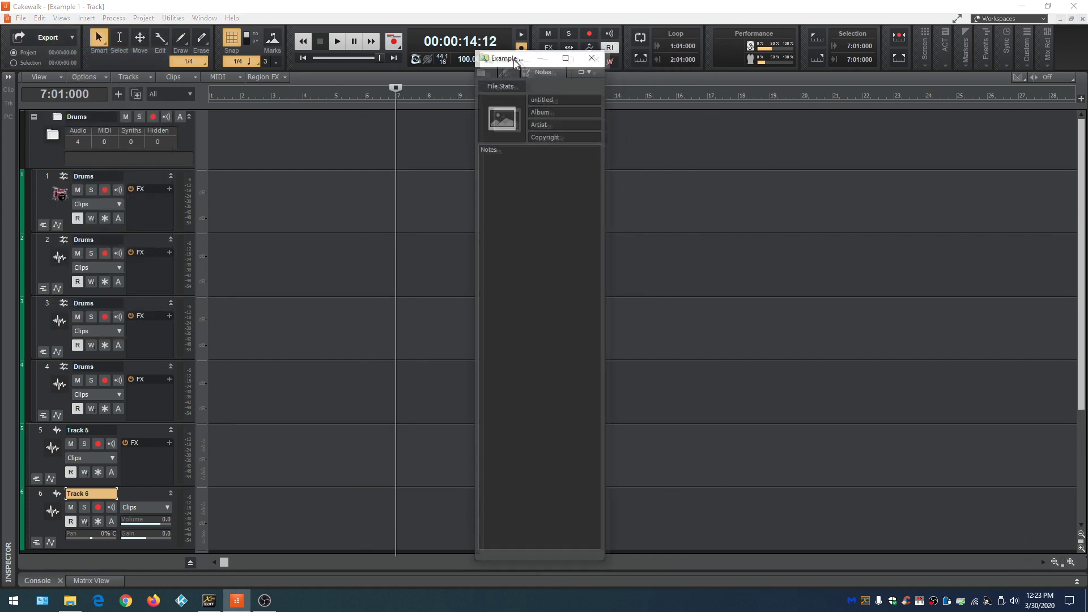
drag(600, 69, 514, 57)
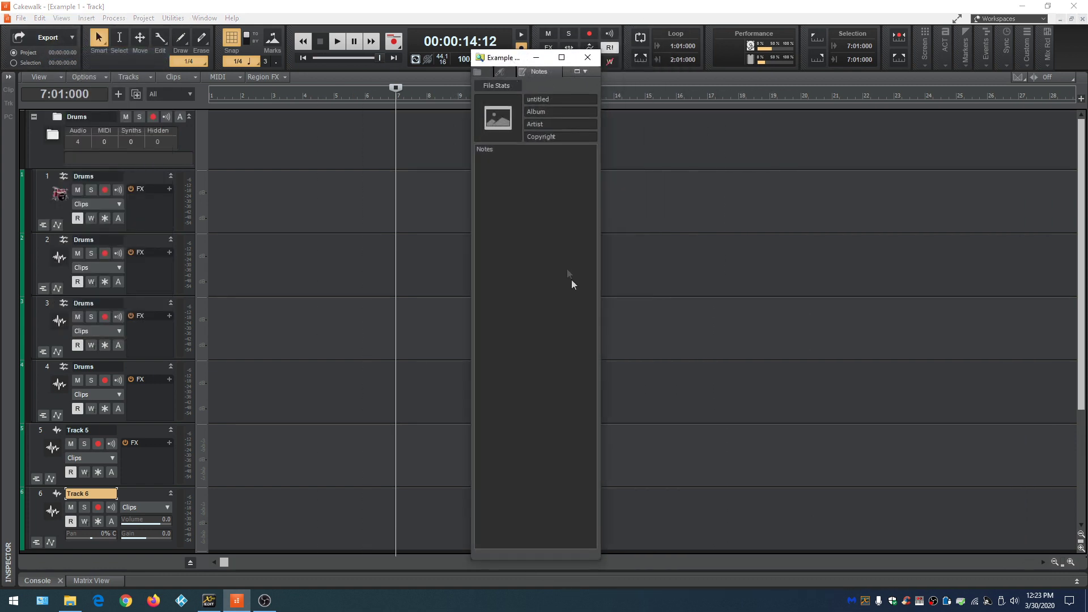
Dock the Browser at left, then move it to dock at right
click(587, 70)
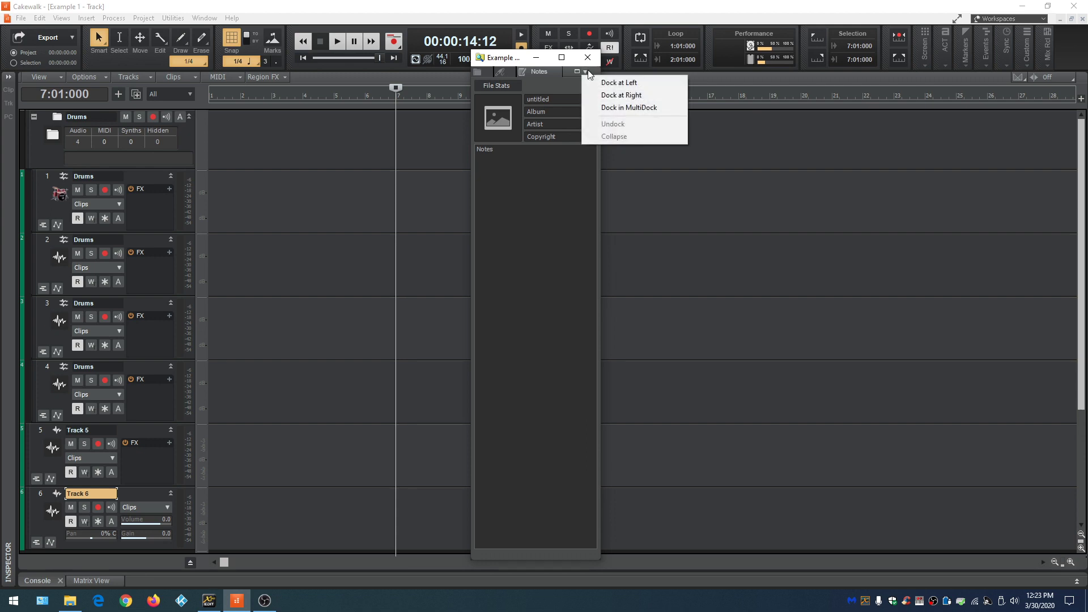
click(601, 83)
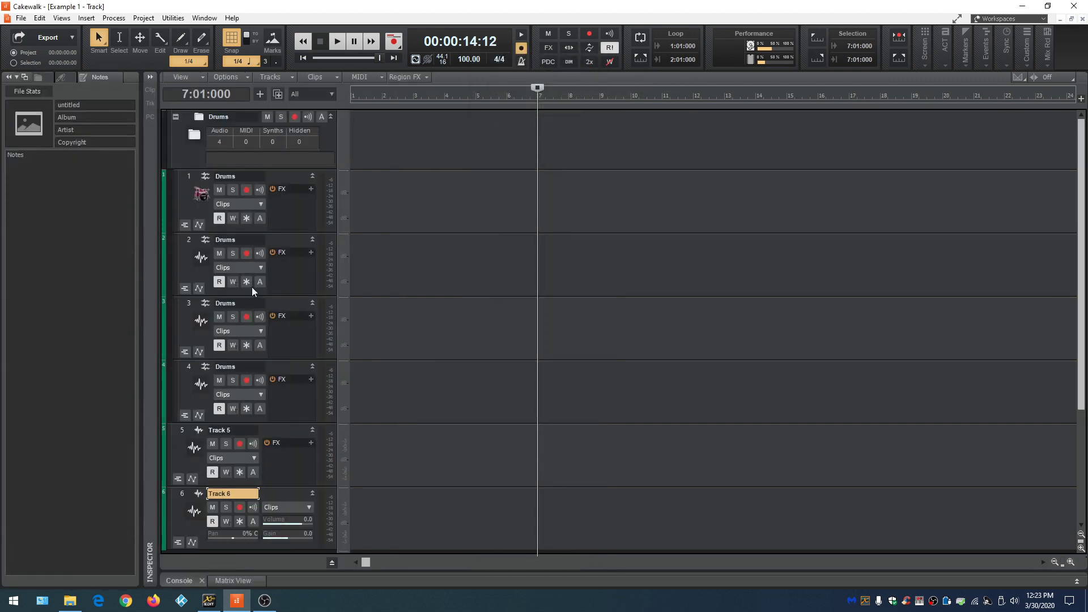
click(18, 77)
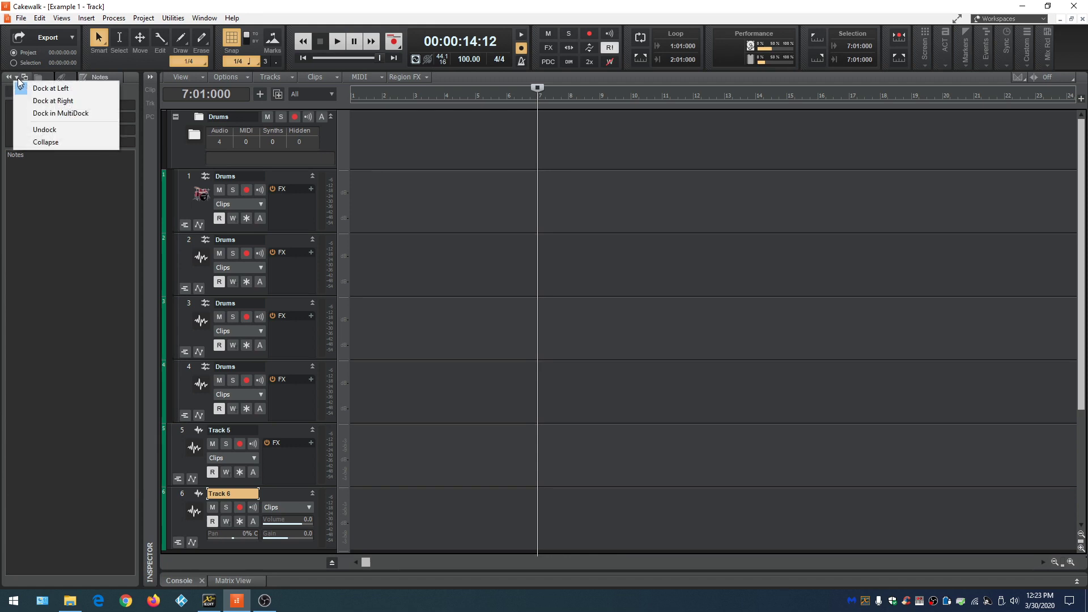
click(44, 105)
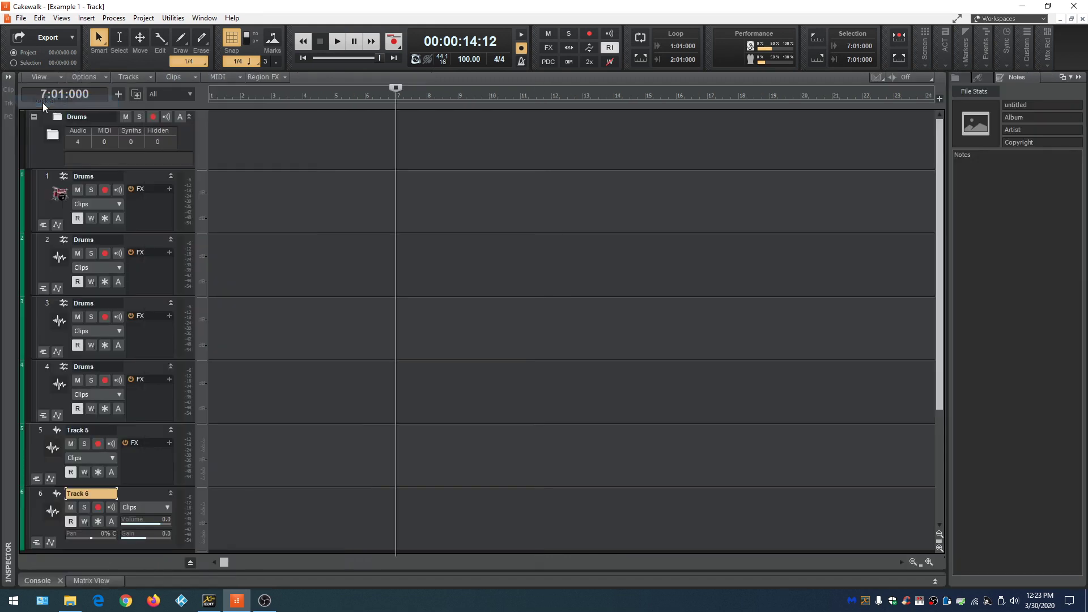
Move the Browser into the MultiDock and cycle through its Console, Matrix and Browser tabs
click(1072, 82)
click(1046, 111)
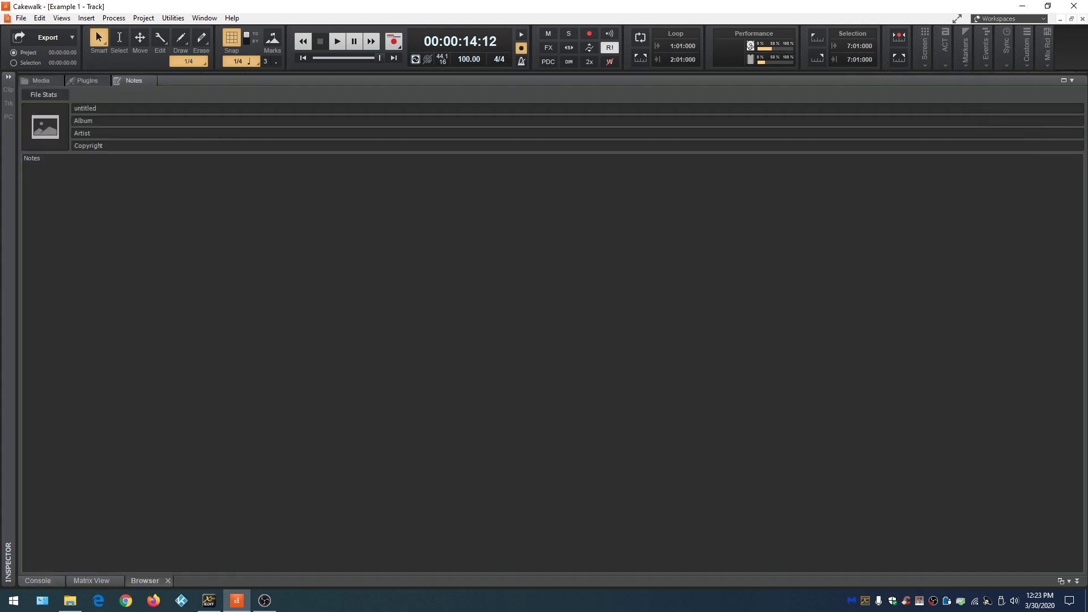
click(43, 584)
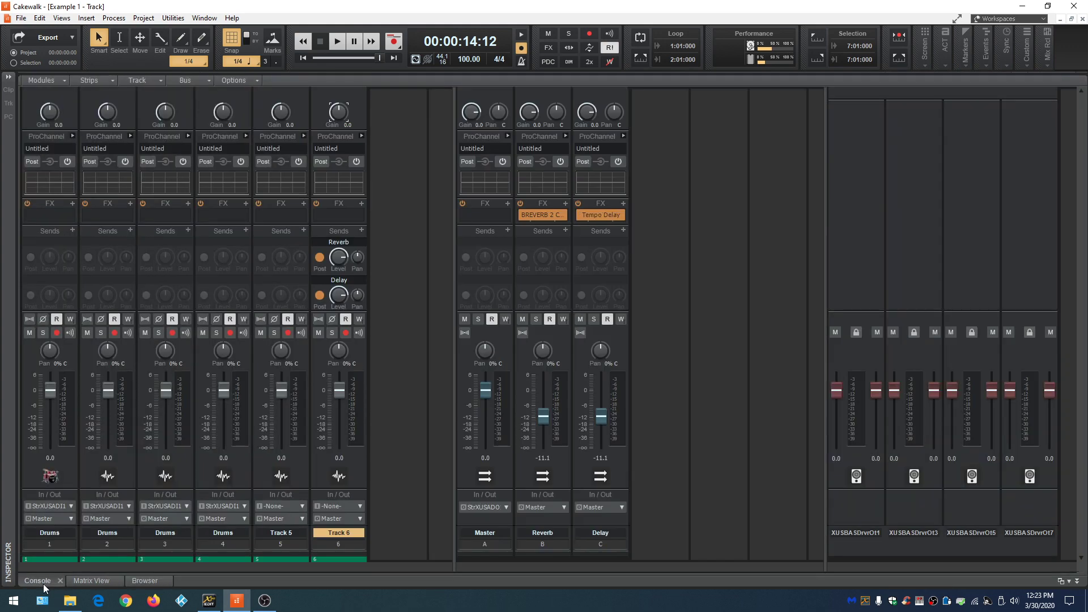
click(91, 581)
click(147, 581)
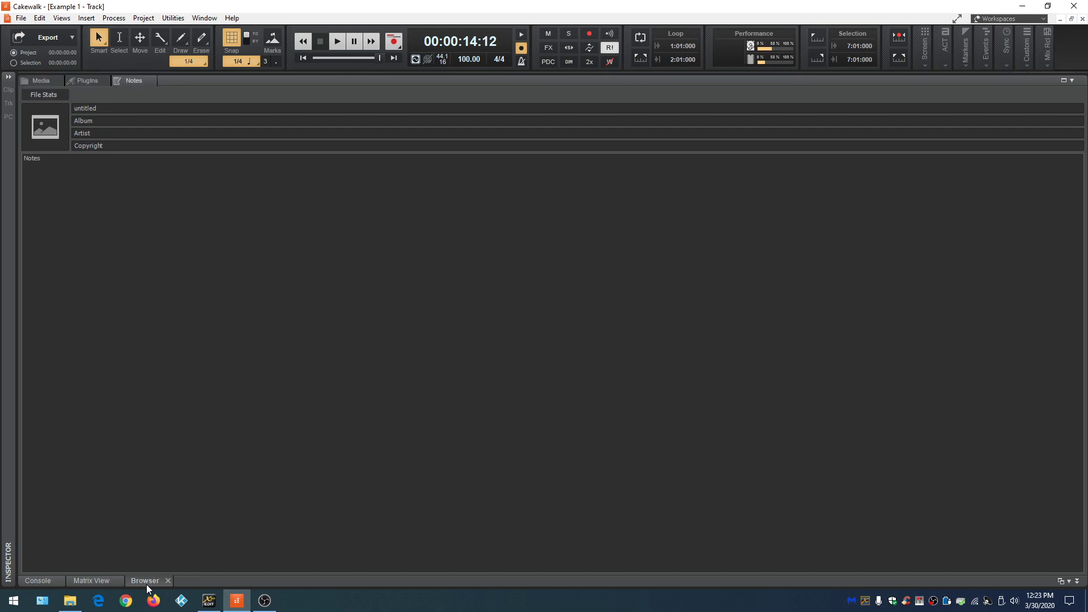
Dock the Browser at right again and close the MultiDock
click(1072, 81)
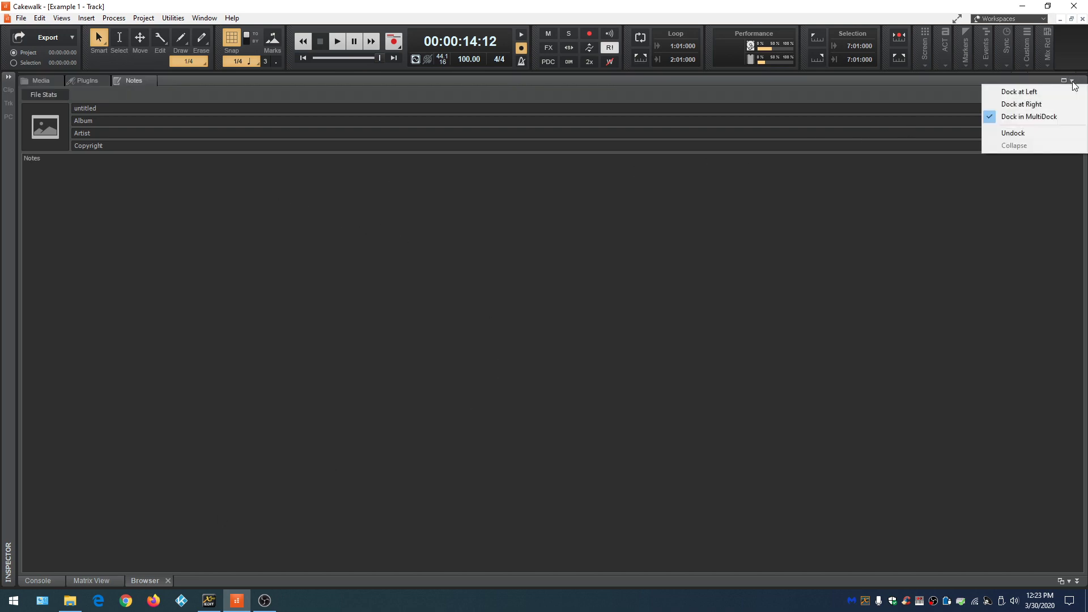
click(1049, 104)
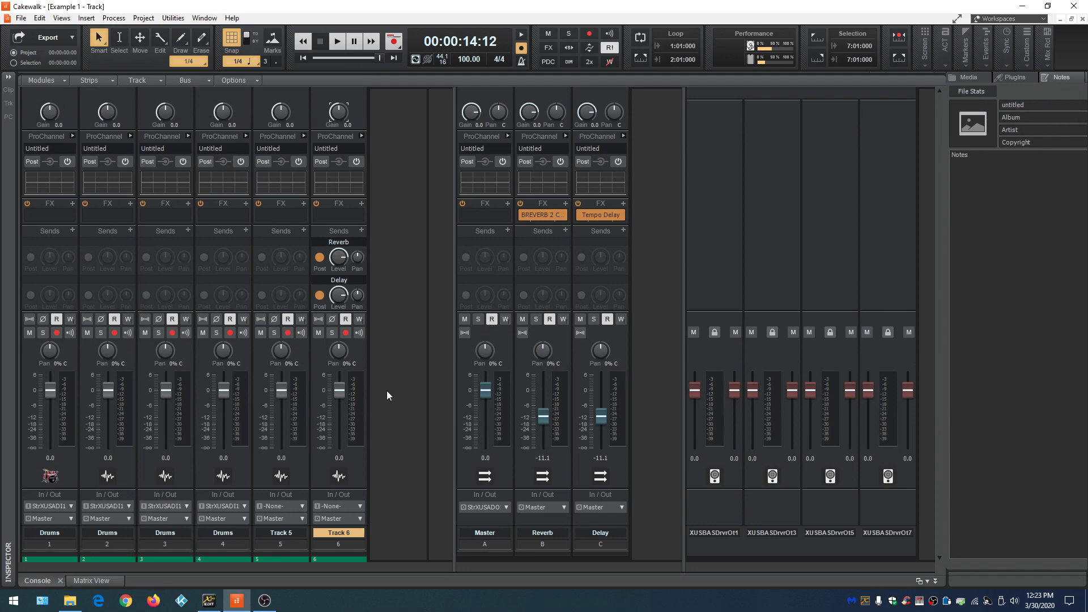
key(d)
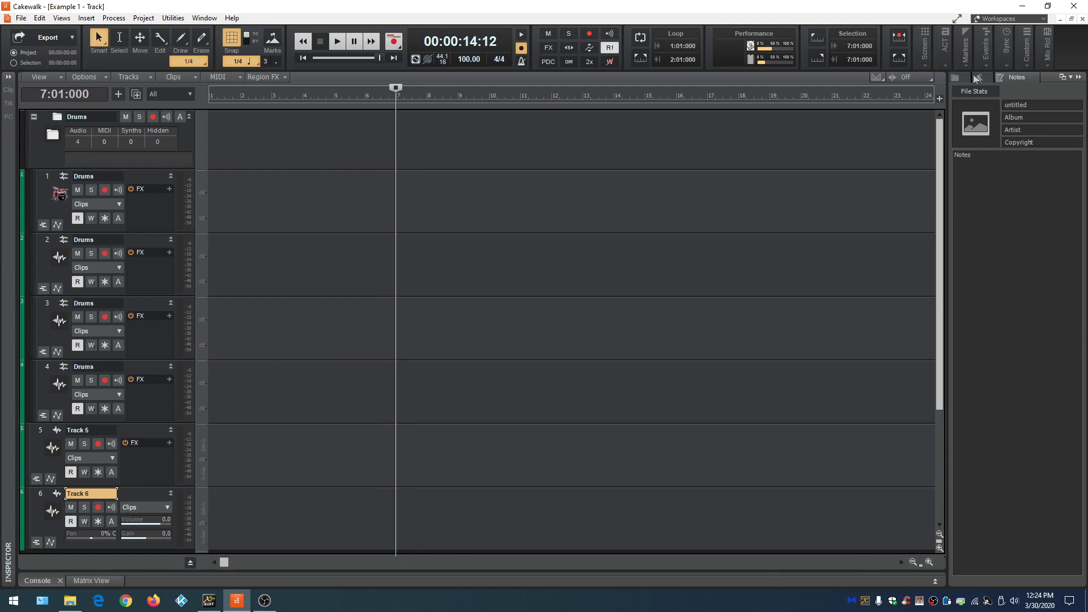
Browse the Media and Notes tabs, click the title field, then settle on the Plugins tab
click(957, 79)
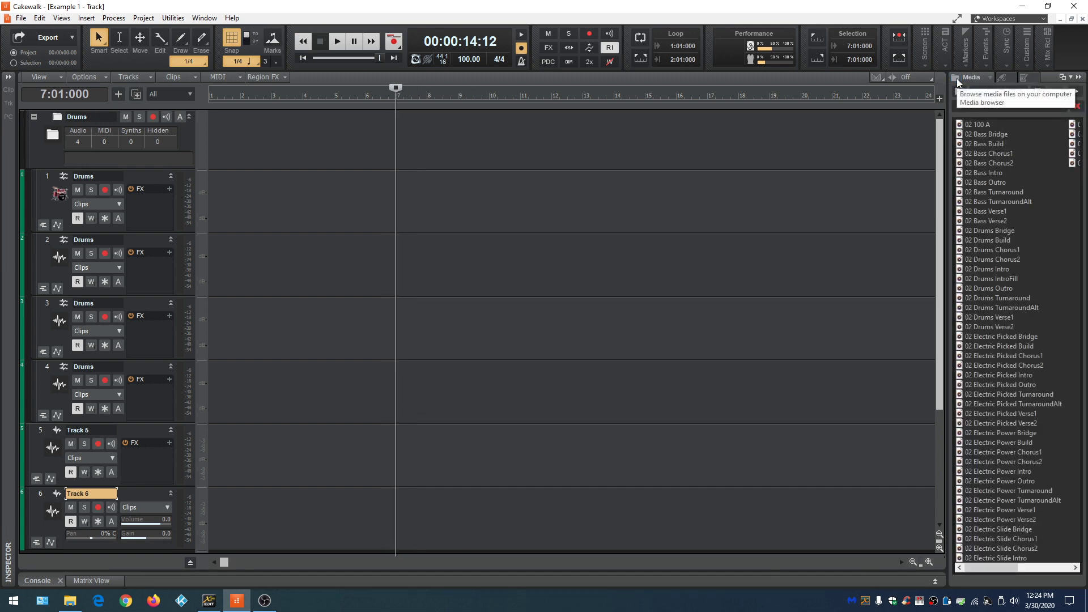
click(1007, 78)
click(1024, 77)
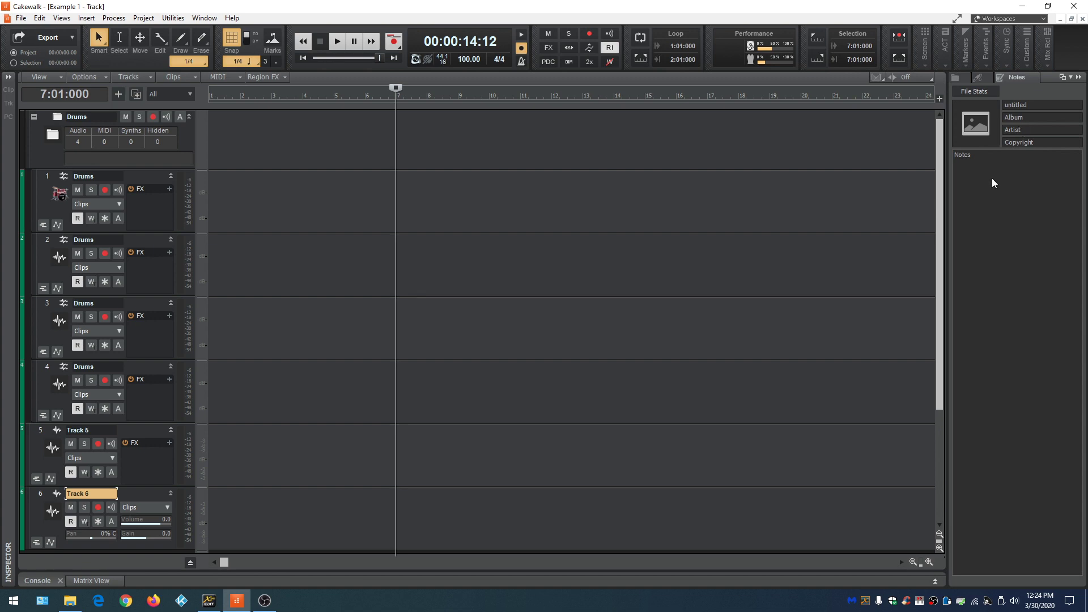
click(1031, 104)
click(1030, 104)
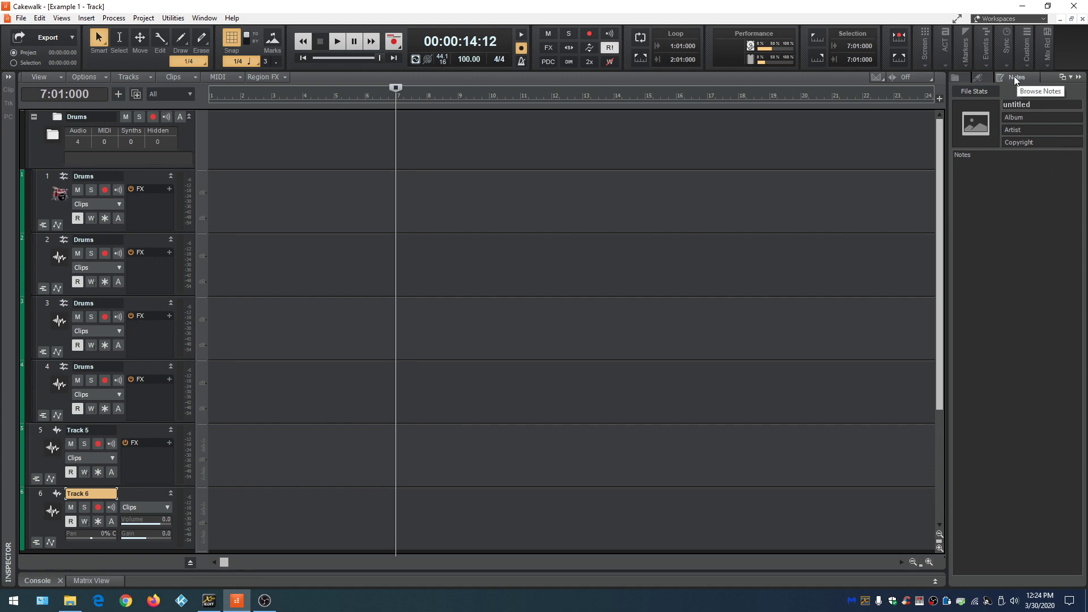
click(975, 77)
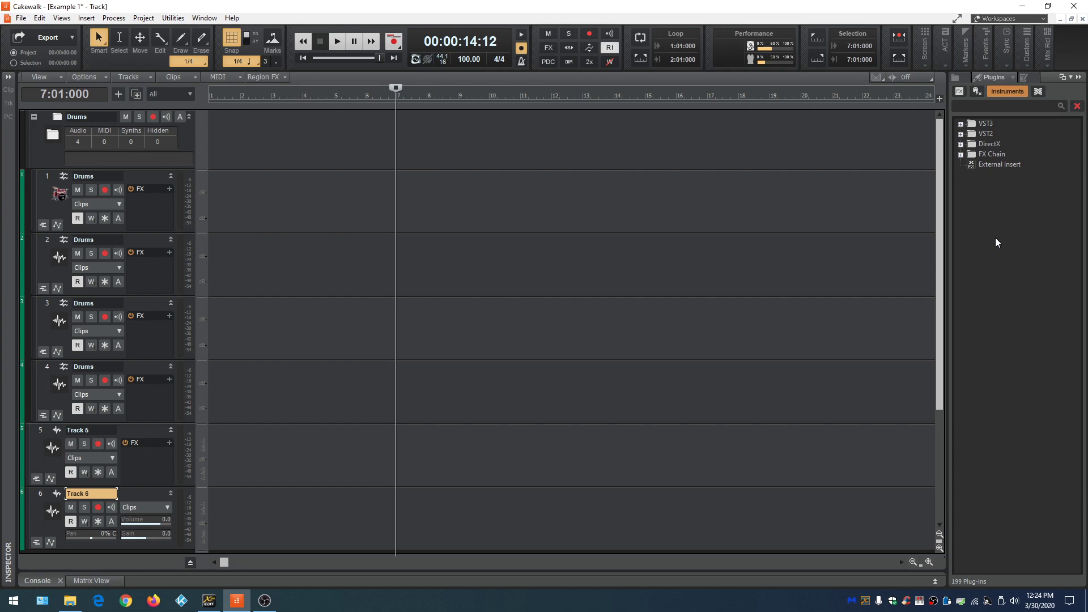
Drag POD Farm Guitar Amps from Audio FX > VST2 > Line 6, Inc. into Track 5's FX bin
click(964, 94)
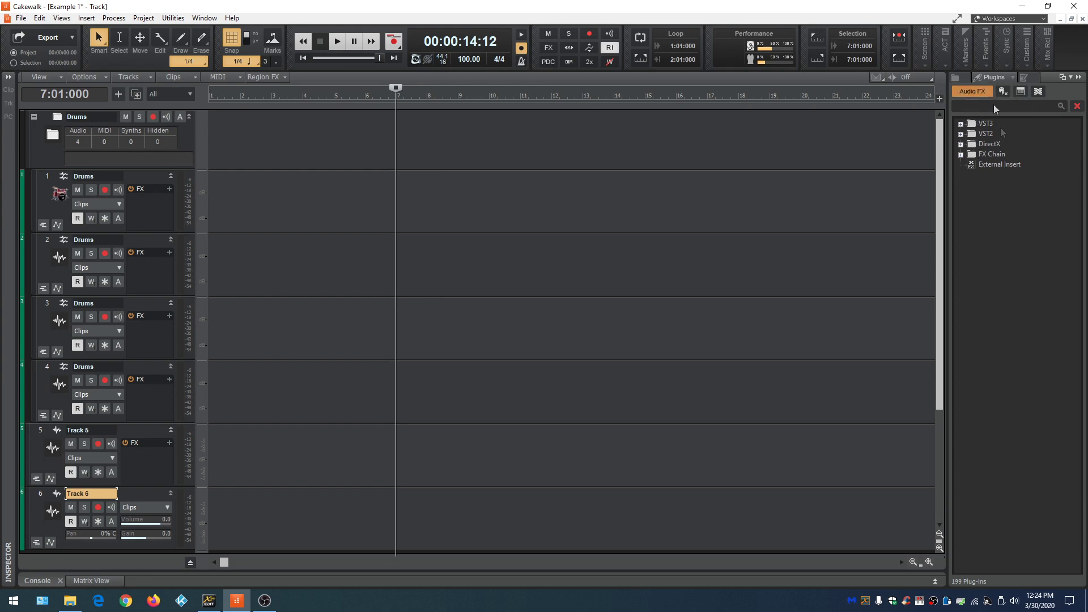
click(961, 134)
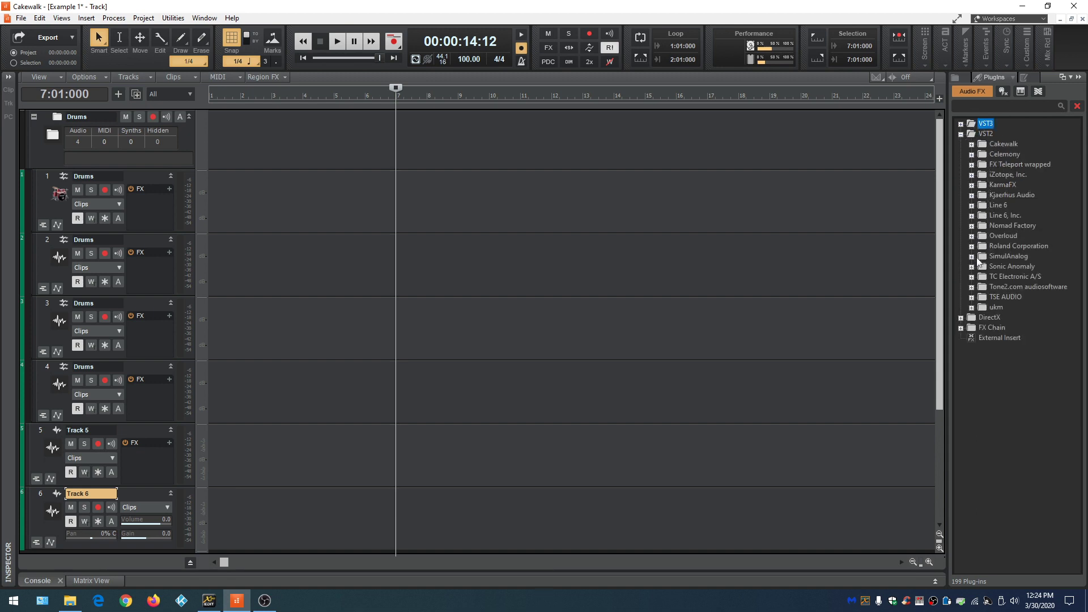
click(972, 216)
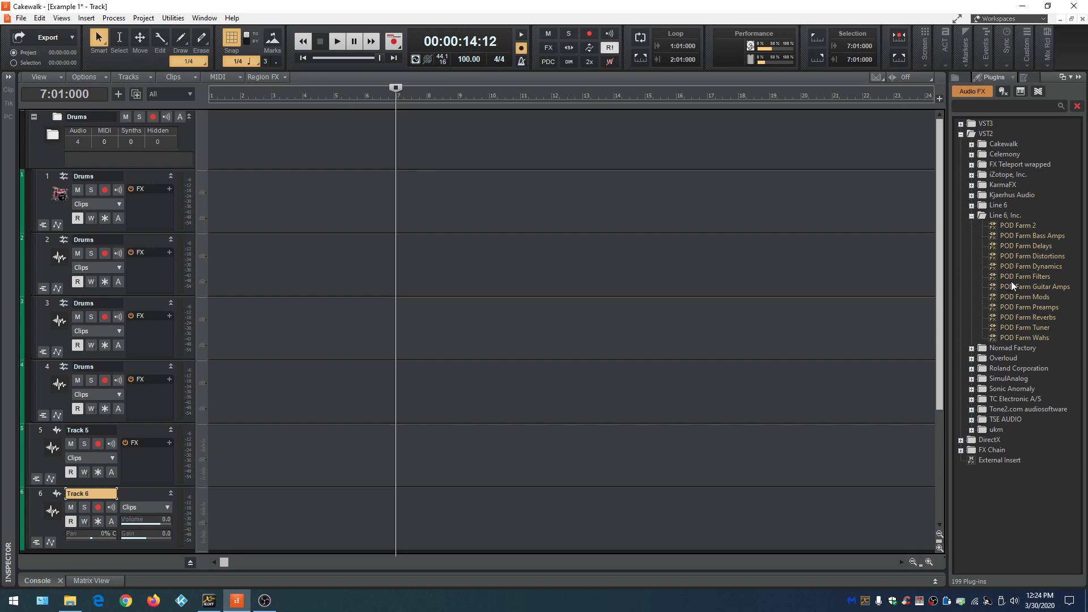
drag(1019, 285, 134, 468)
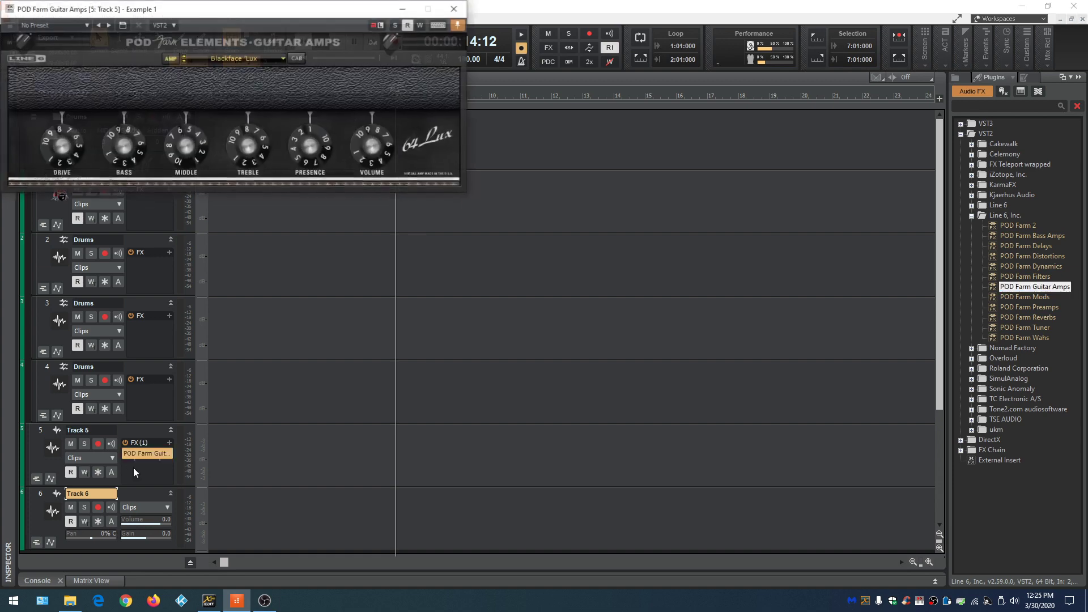
Rename Track 5 to 'Guitar'
drag(204, 14, 484, 111)
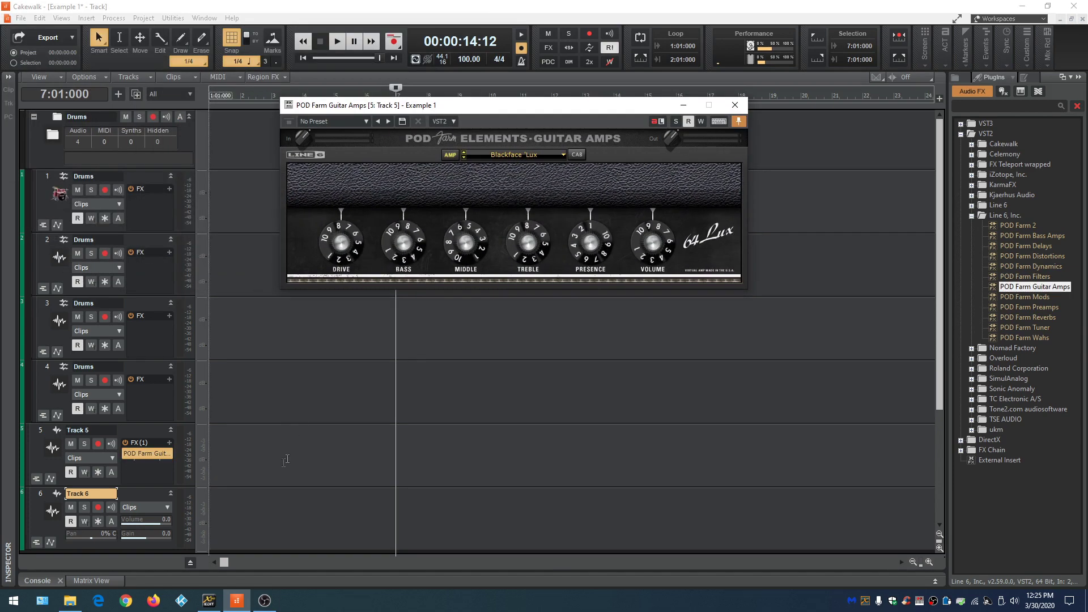
double_click(95, 431)
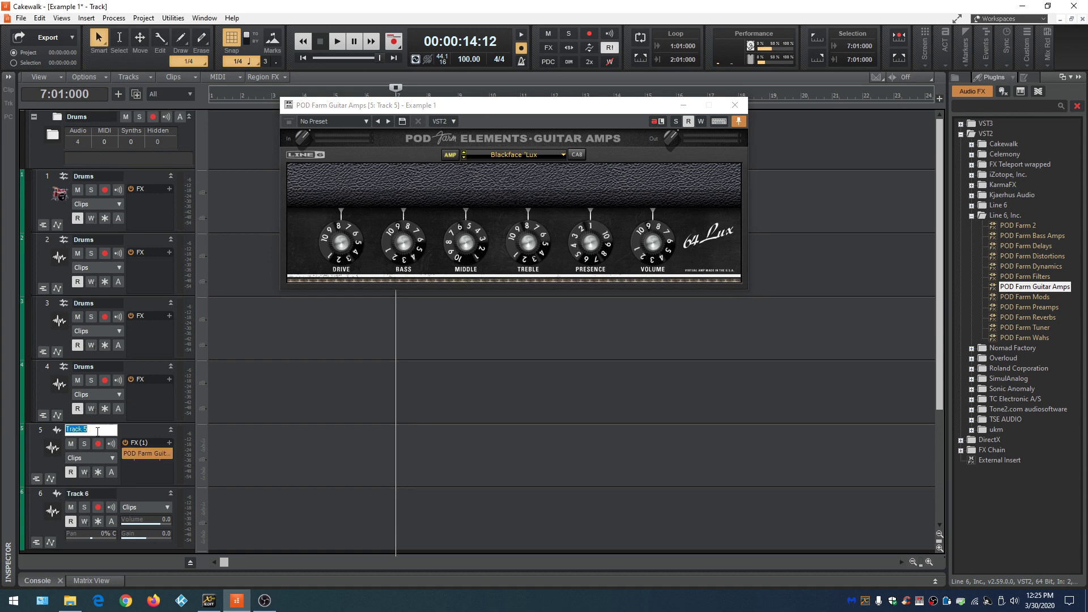
text(Guitar)
key(Return)
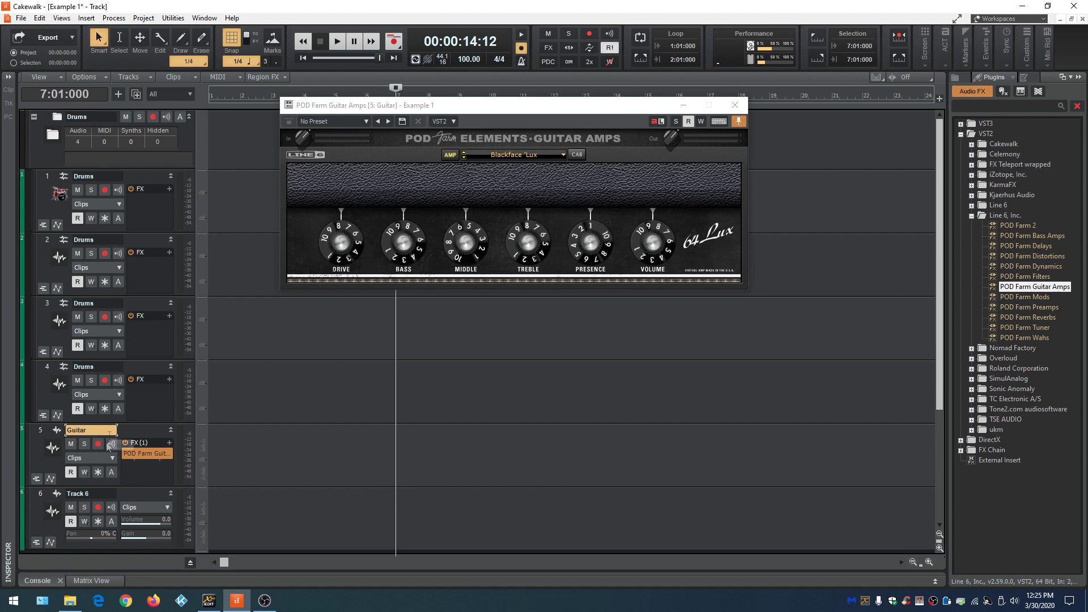
Arm the Guitar track for recording and turn on its input echo
click(101, 445)
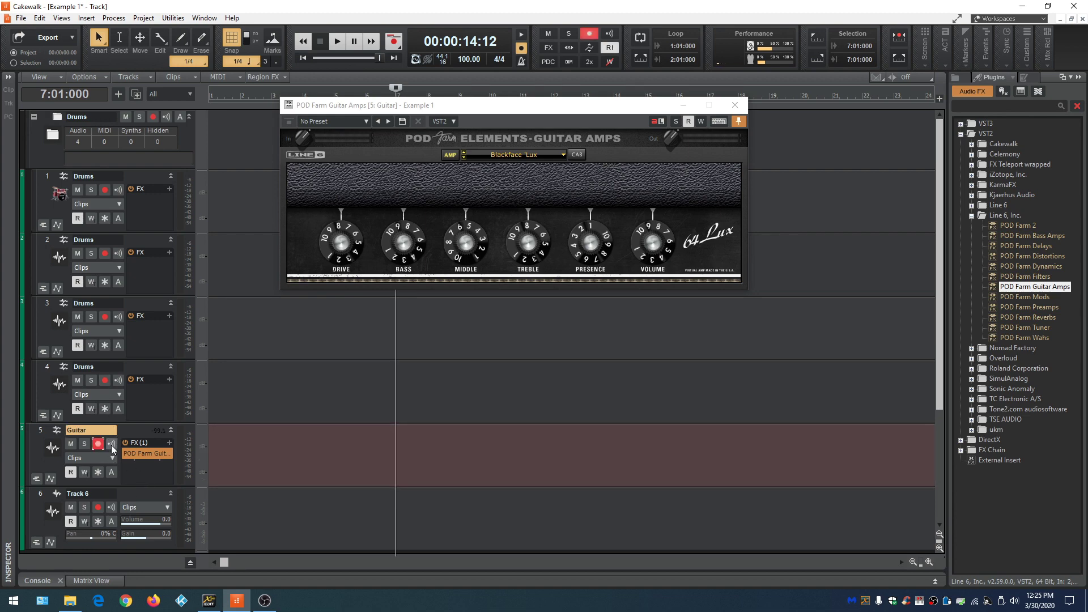
click(111, 445)
right_click(148, 455)
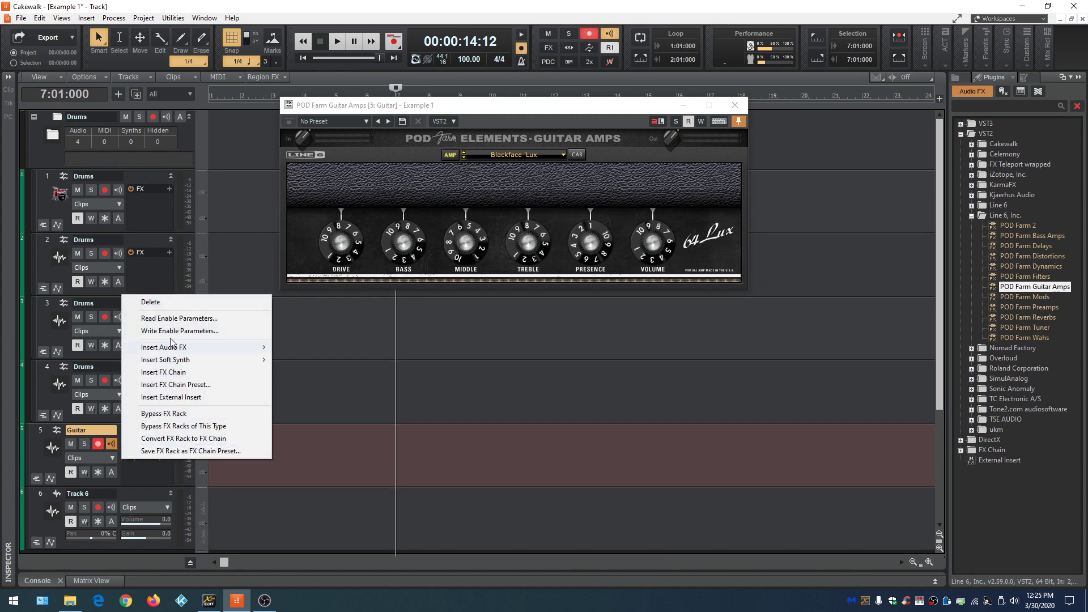
Delete POD Farm from the Guitar track, disarm it, and switch the Plugins browser to Instruments
click(170, 303)
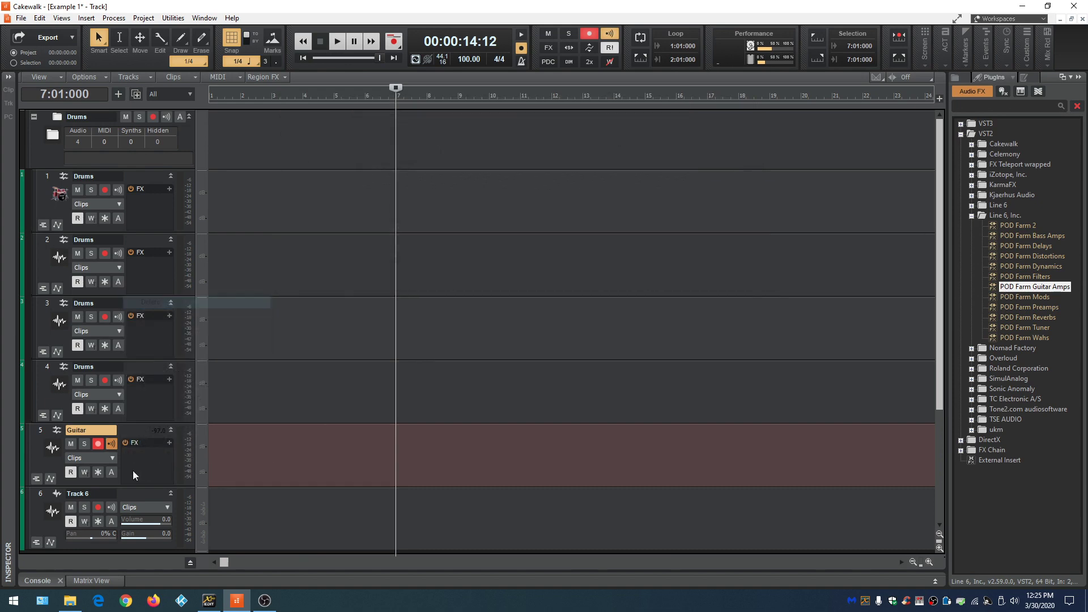
click(99, 444)
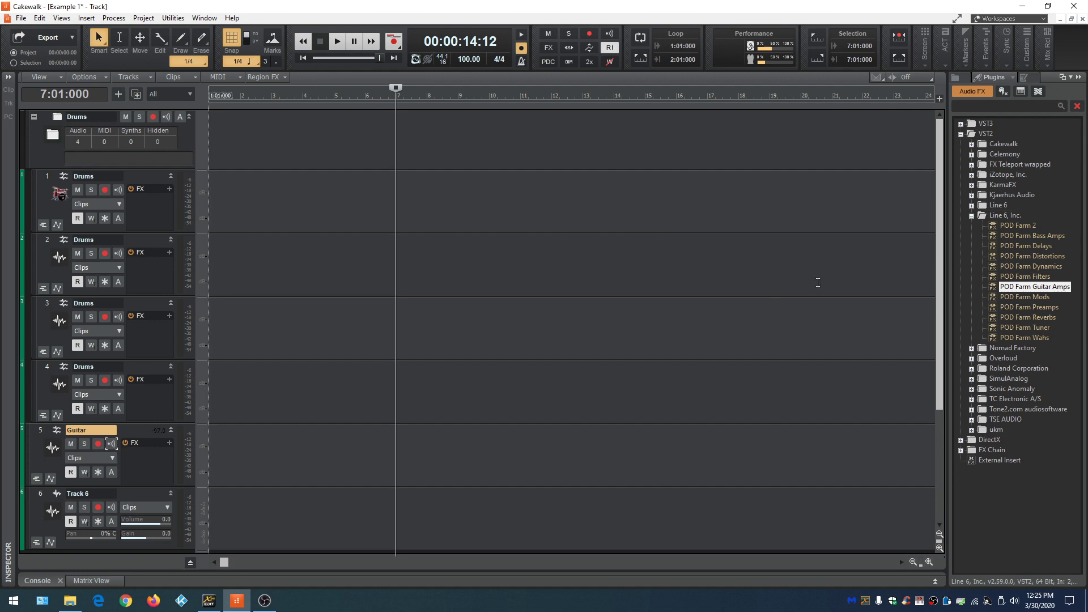
click(961, 135)
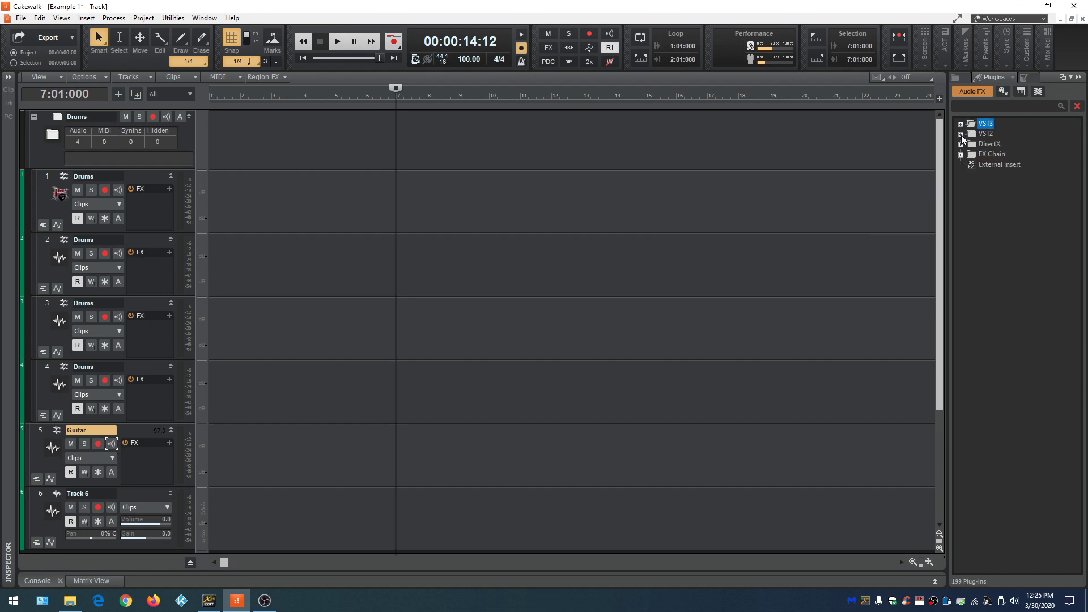
click(1005, 91)
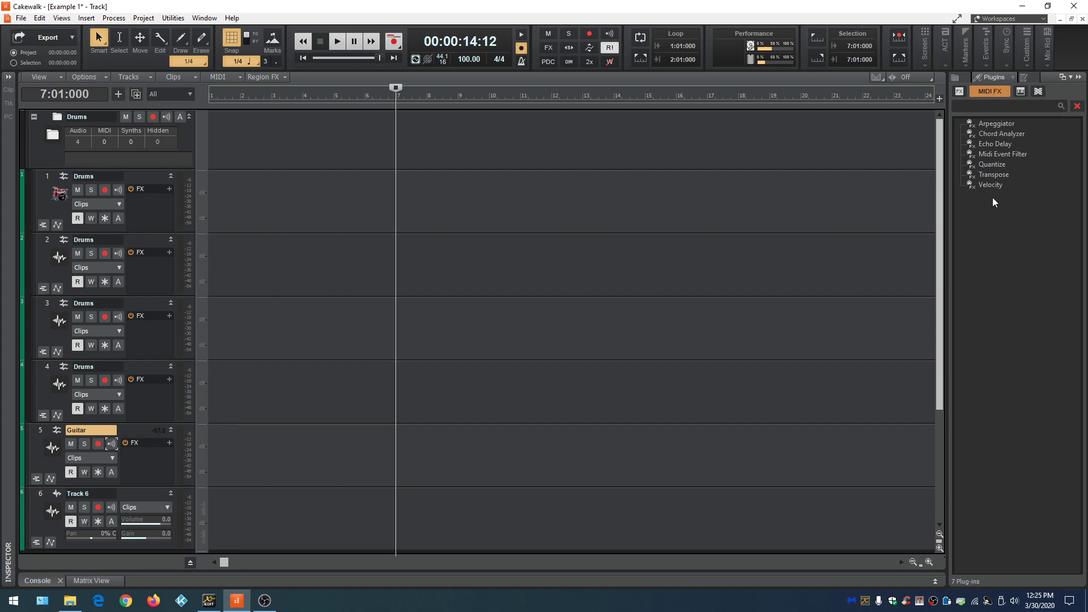
click(1021, 91)
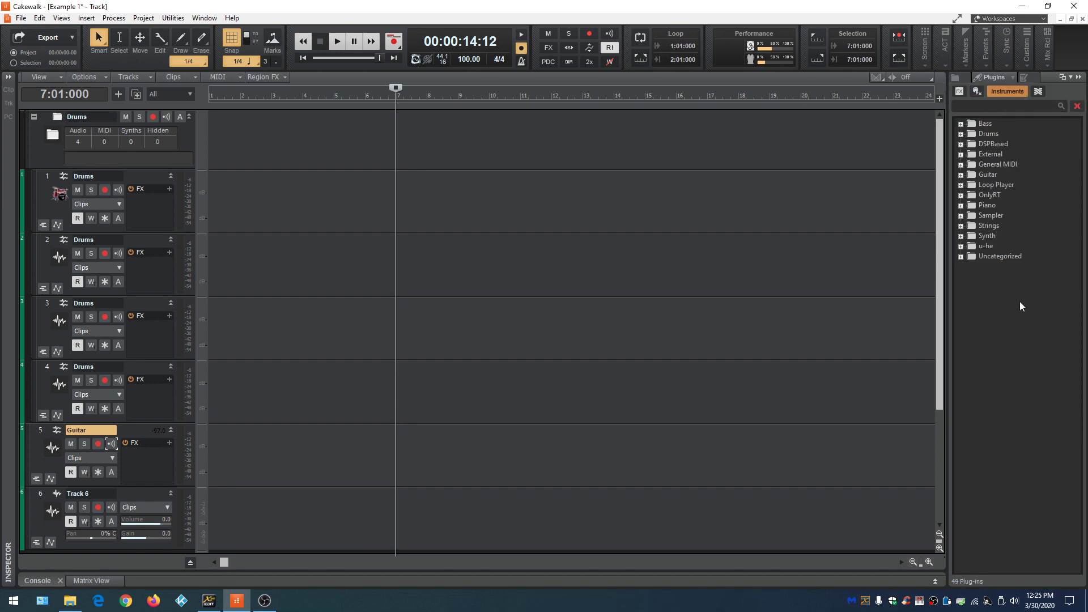
Insert an SI-Bass Guitar instrument track from the Bass category in its own folder
click(961, 124)
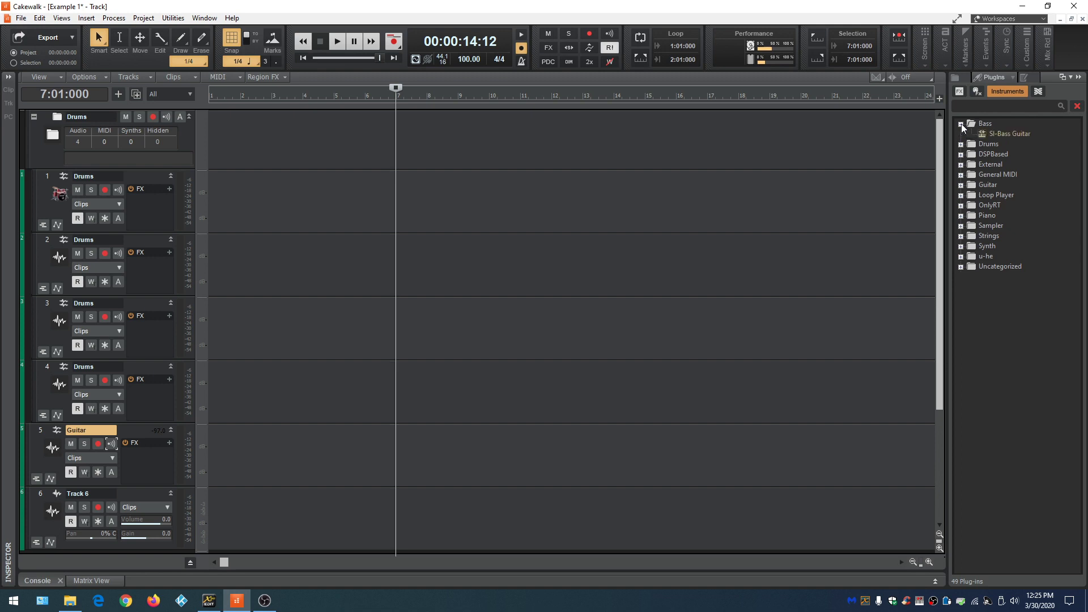
double_click(1012, 134)
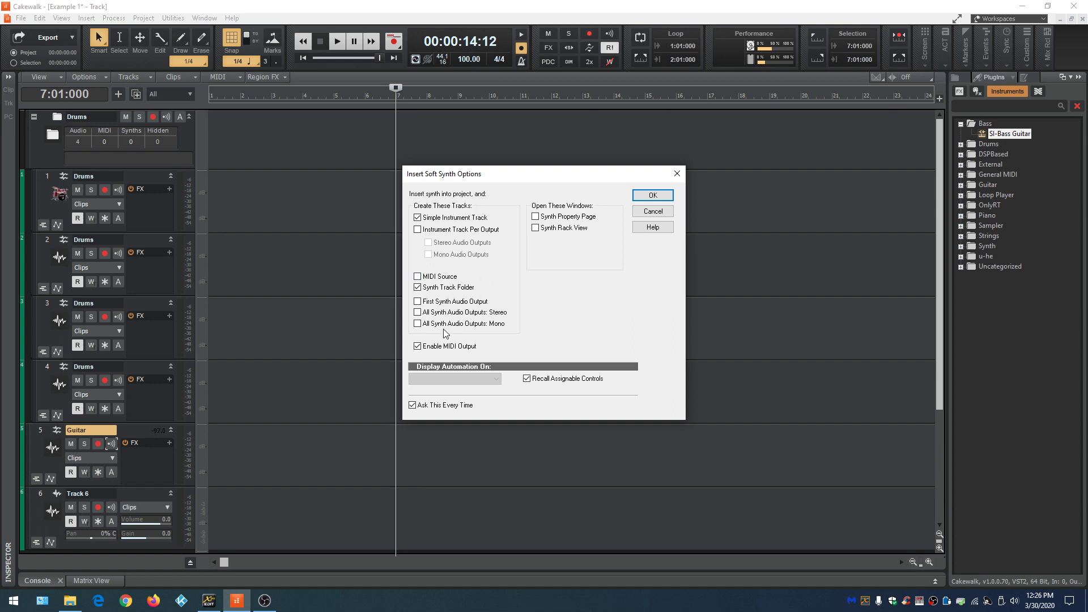
click(652, 194)
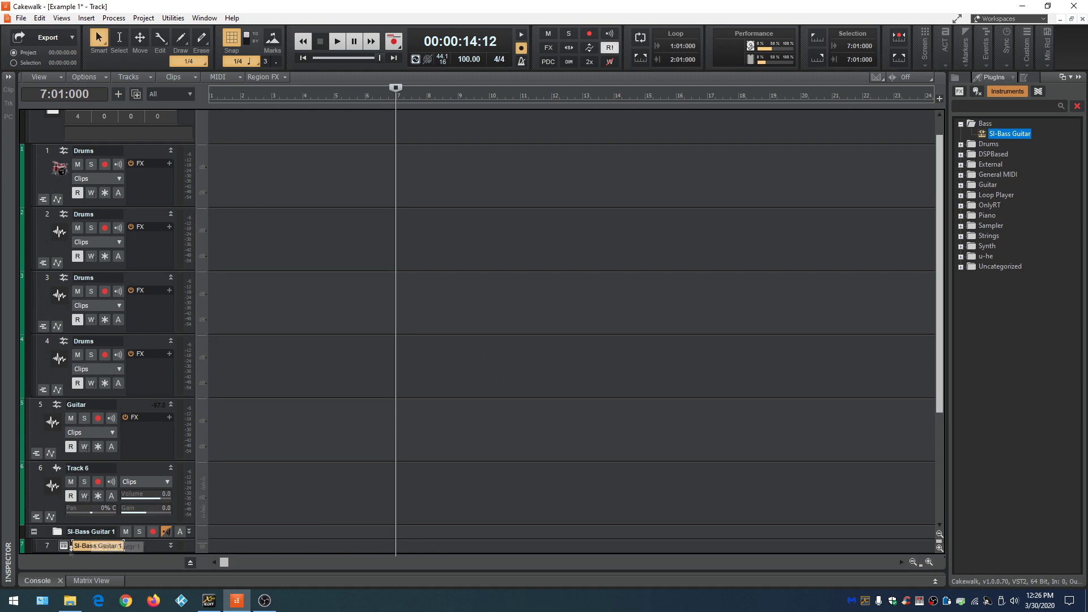
Enlarge track 7 to show its controls and open the SI-Bass Guitar 1 instrument window
scroll(142, 508, down, 3)
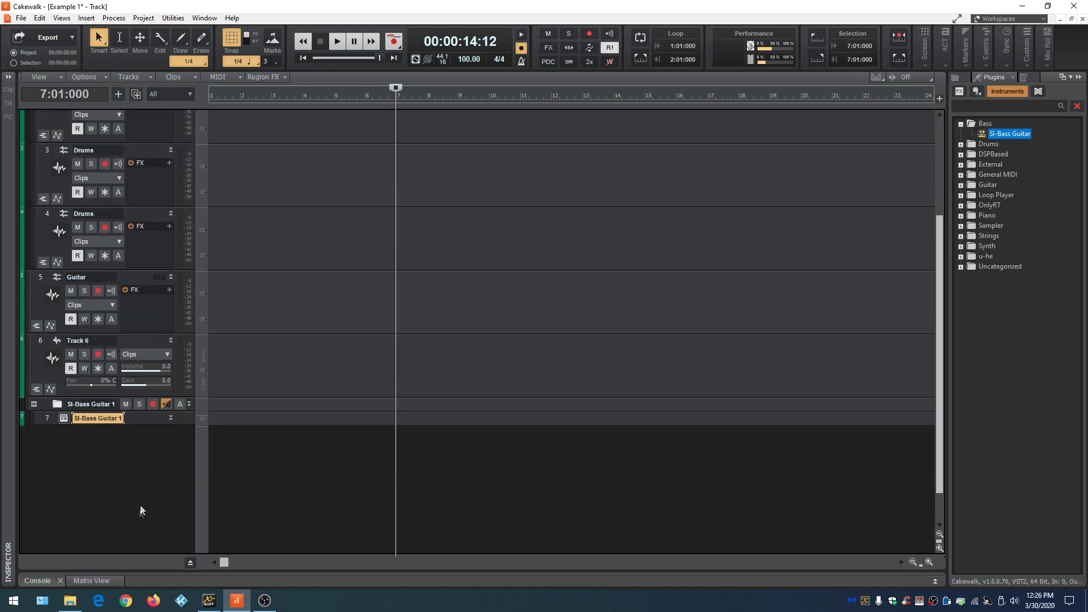
click(34, 404)
click(34, 404)
drag(49, 425, 45, 490)
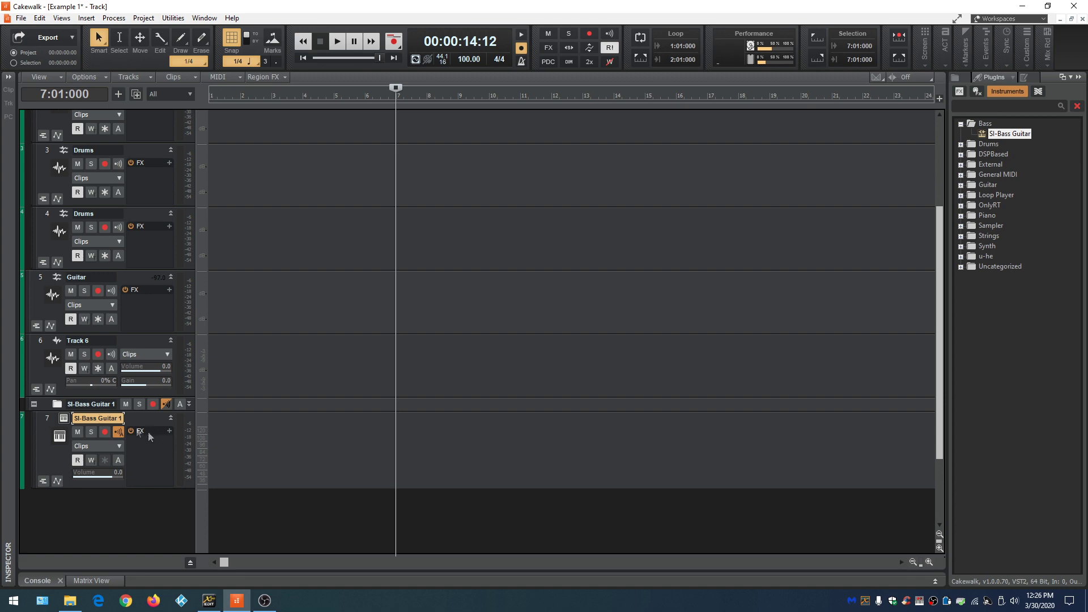
click(64, 420)
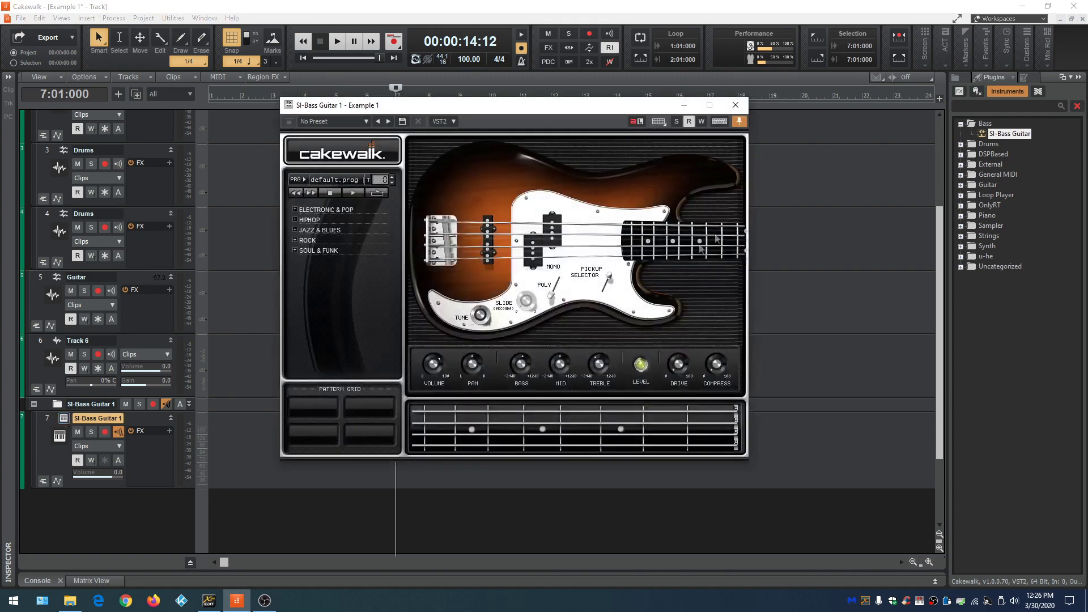
click(531, 243)
click(538, 244)
click(542, 233)
mouse_move(210, 606)
drag(493, 110, 525, 120)
click(768, 115)
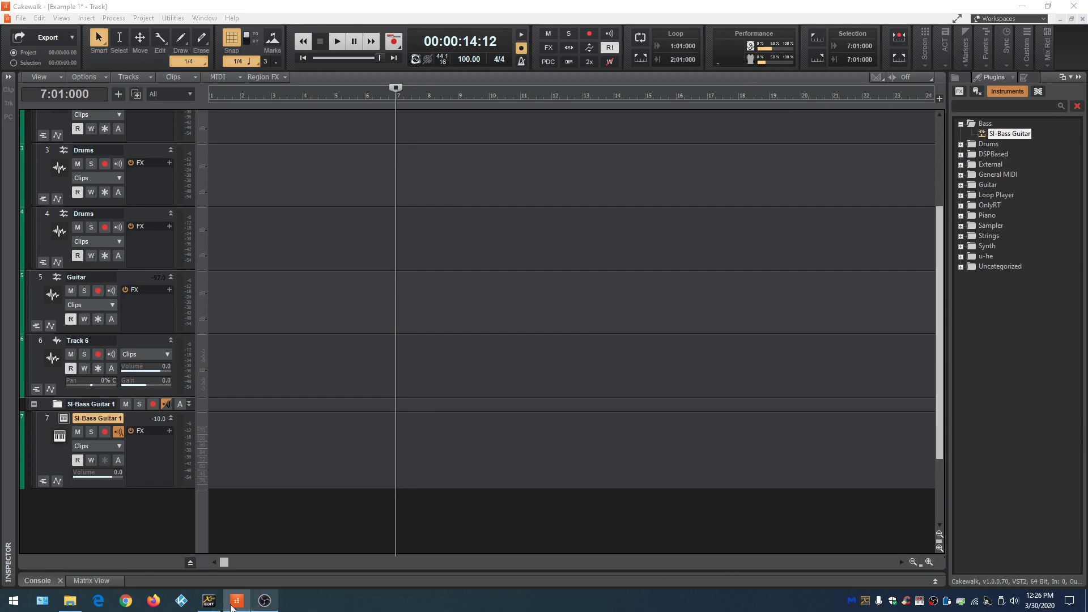
click(209, 601)
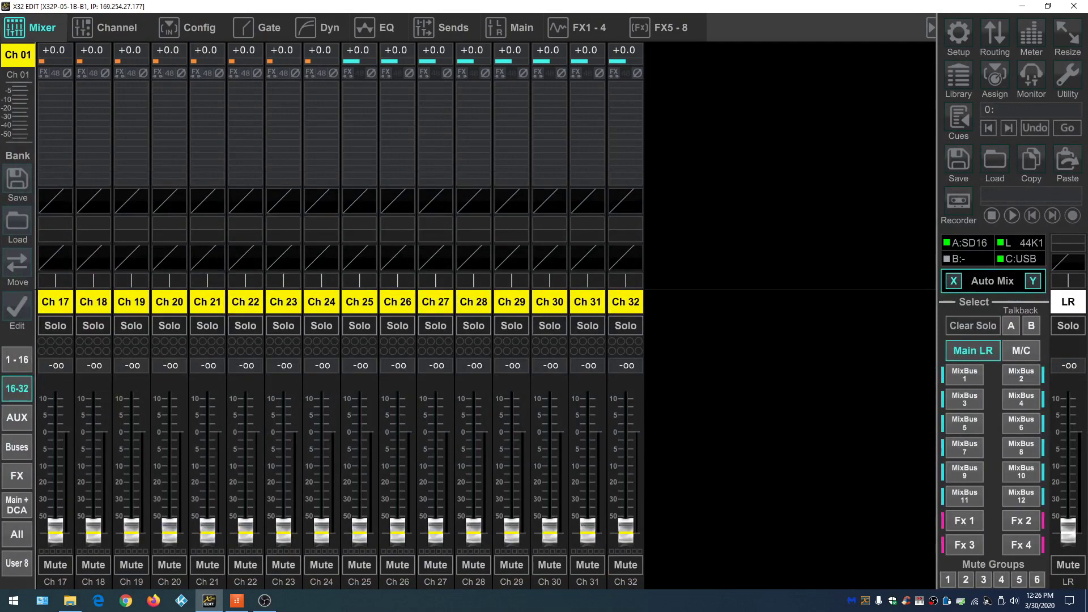
Raise the Ch 25 and Ch 26 faders to about 0 dB and the main LR fader to -43.4
key(alt+Tab)
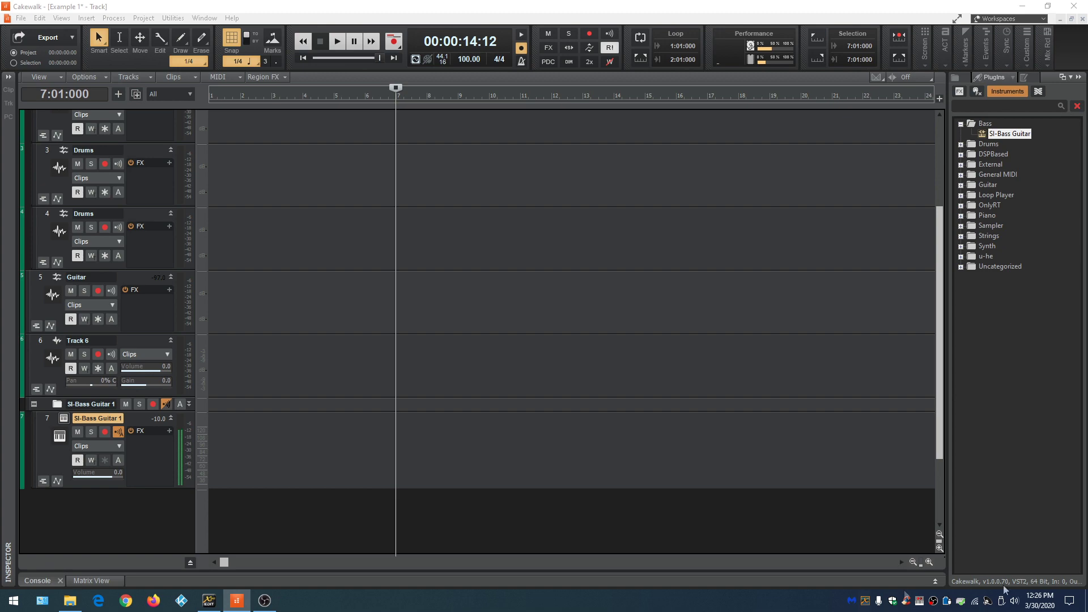
click(209, 604)
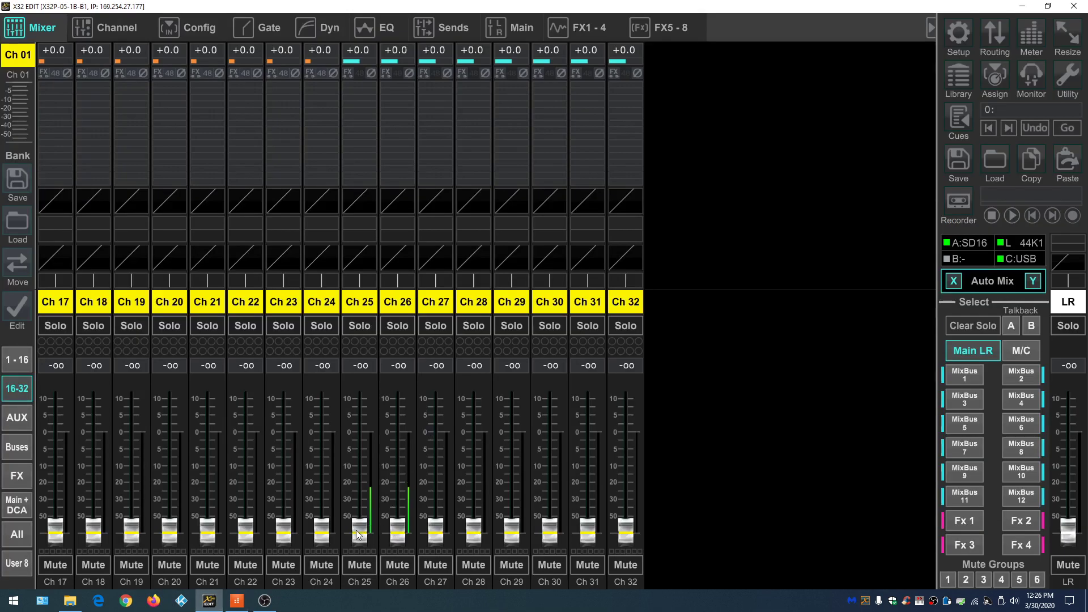
drag(358, 534, 358, 438)
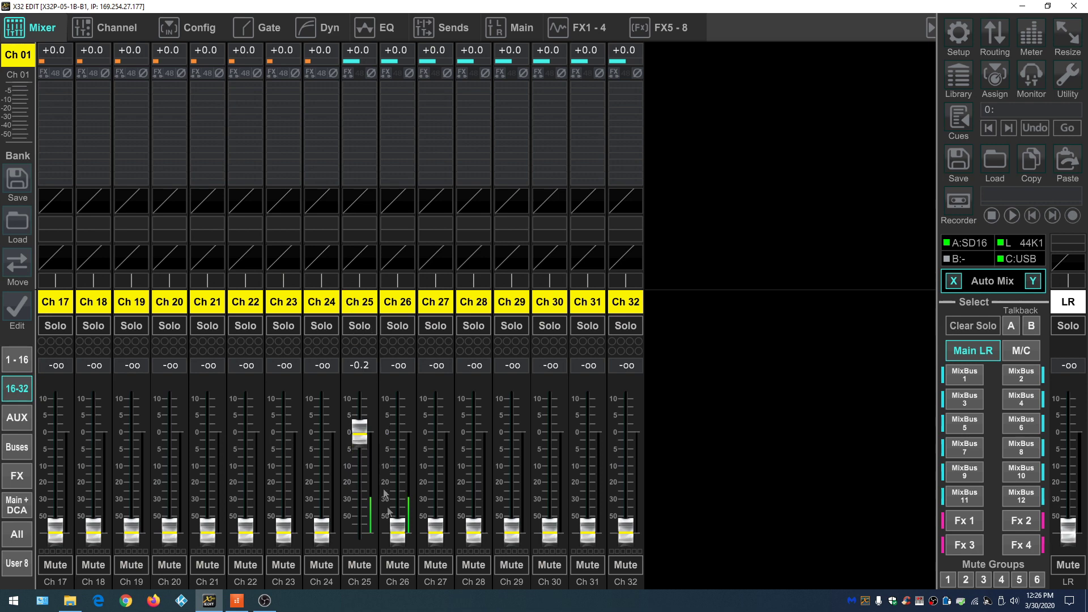
drag(397, 534, 386, 295)
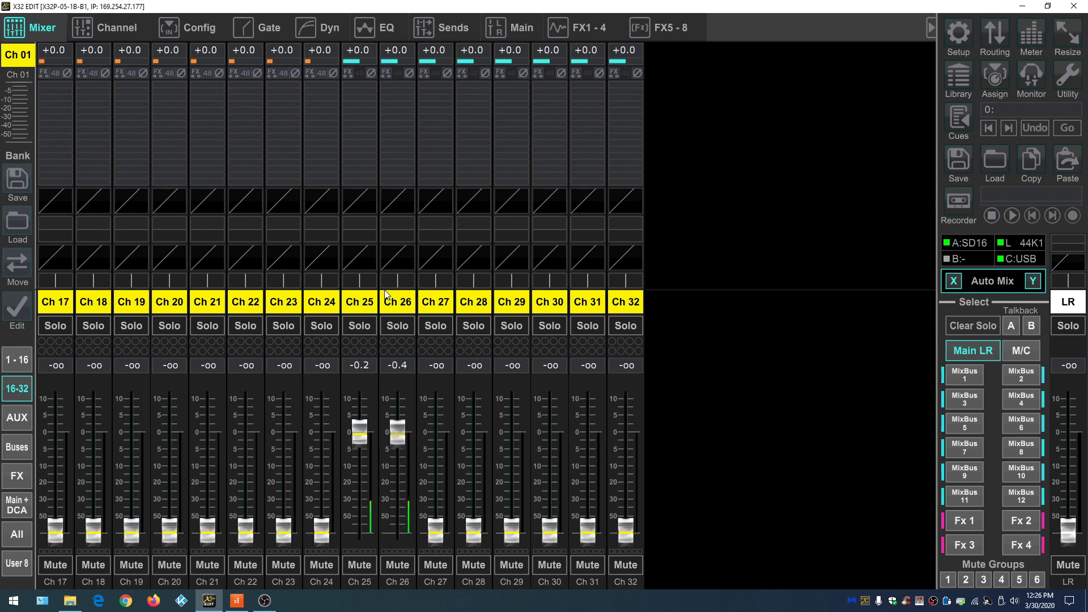
drag(1070, 532, 1062, 479)
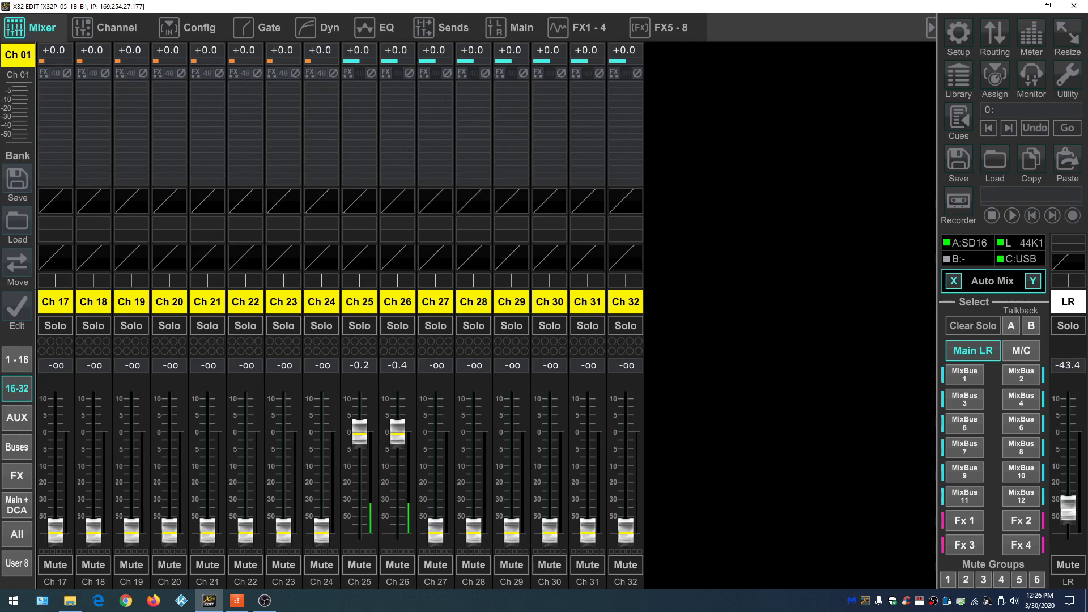
key(alt+Tab)
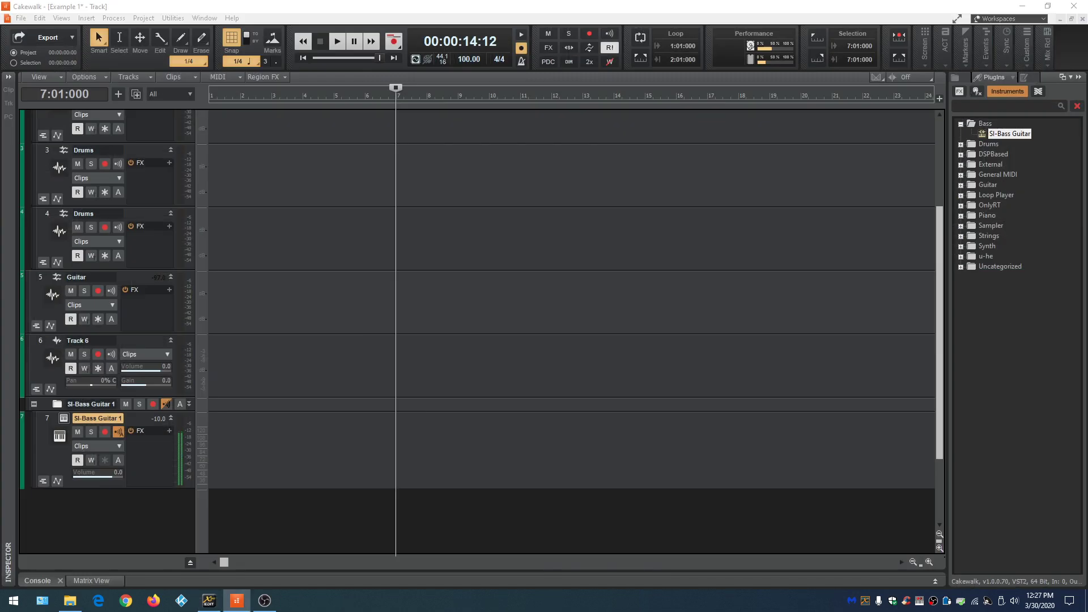
click(219, 607)
mouse_move(237, 536)
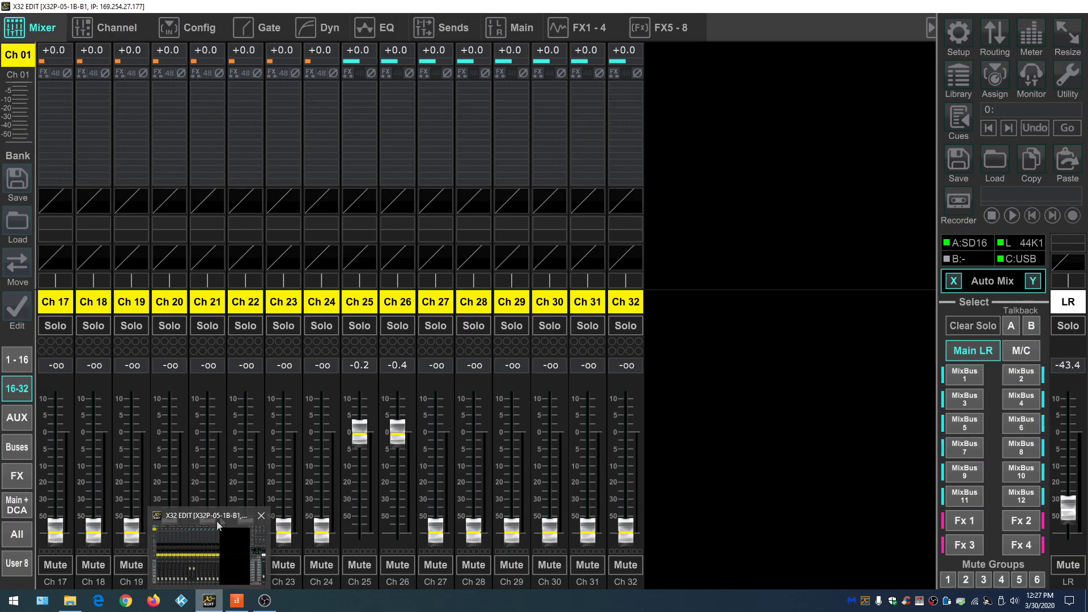
Stereo-link channel 25 with channel 26 in the Ch 25 settings
click(363, 303)
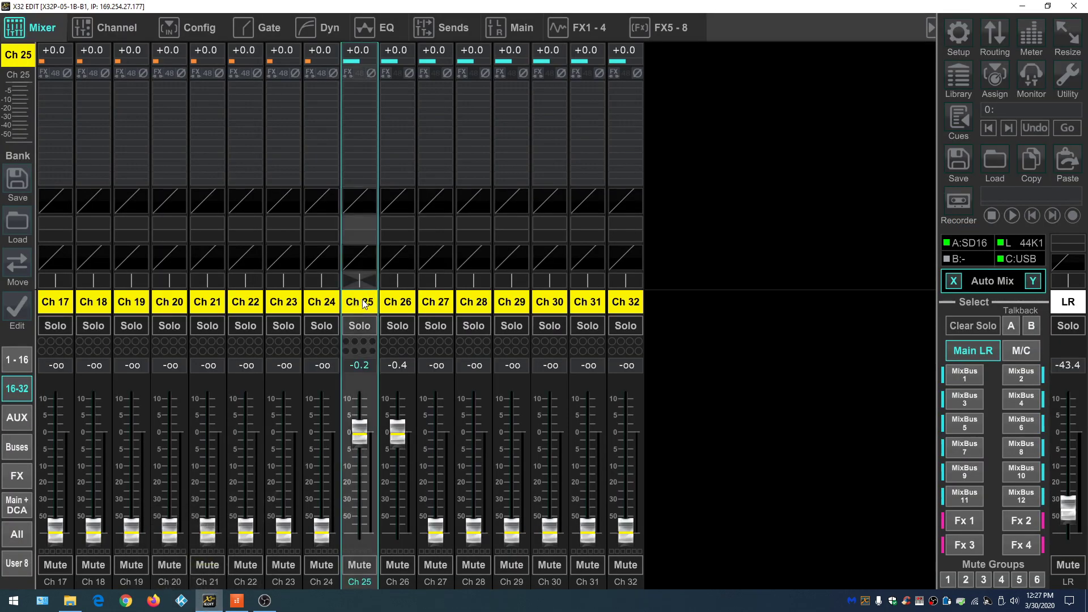
click(124, 26)
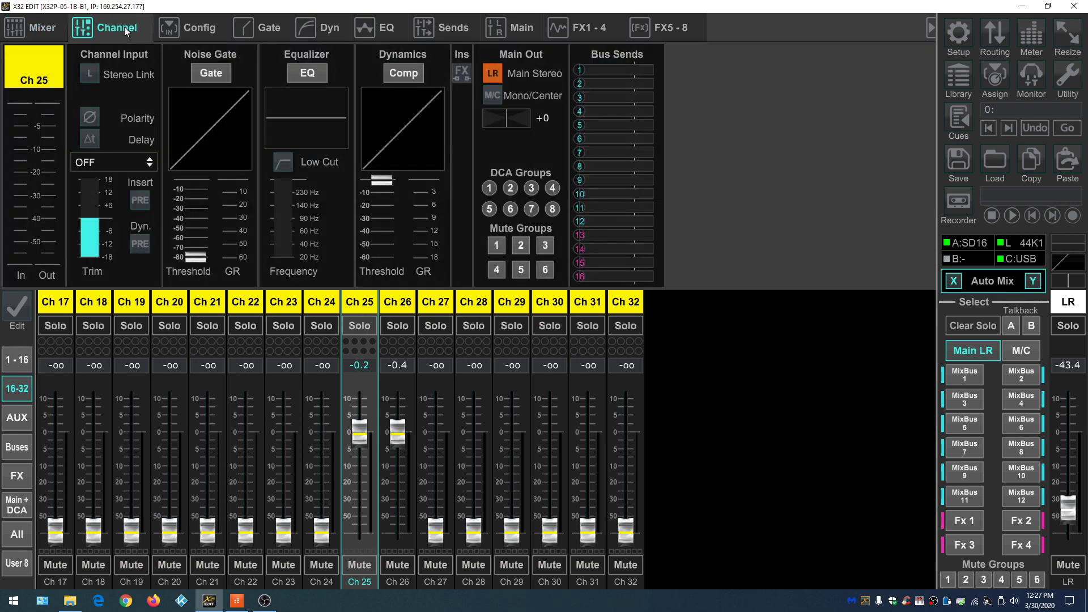
click(94, 70)
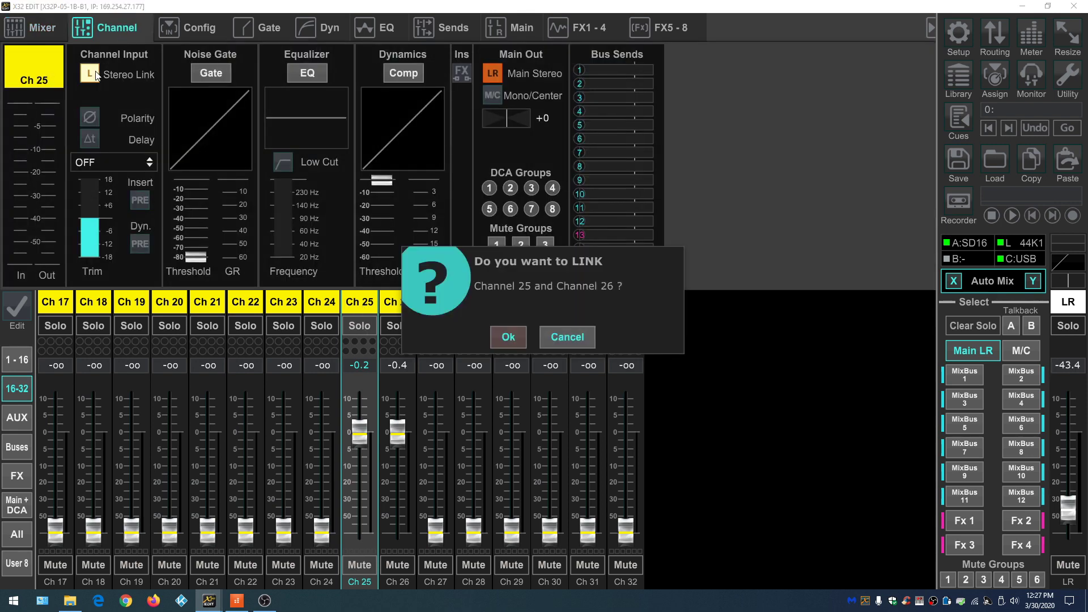
click(508, 338)
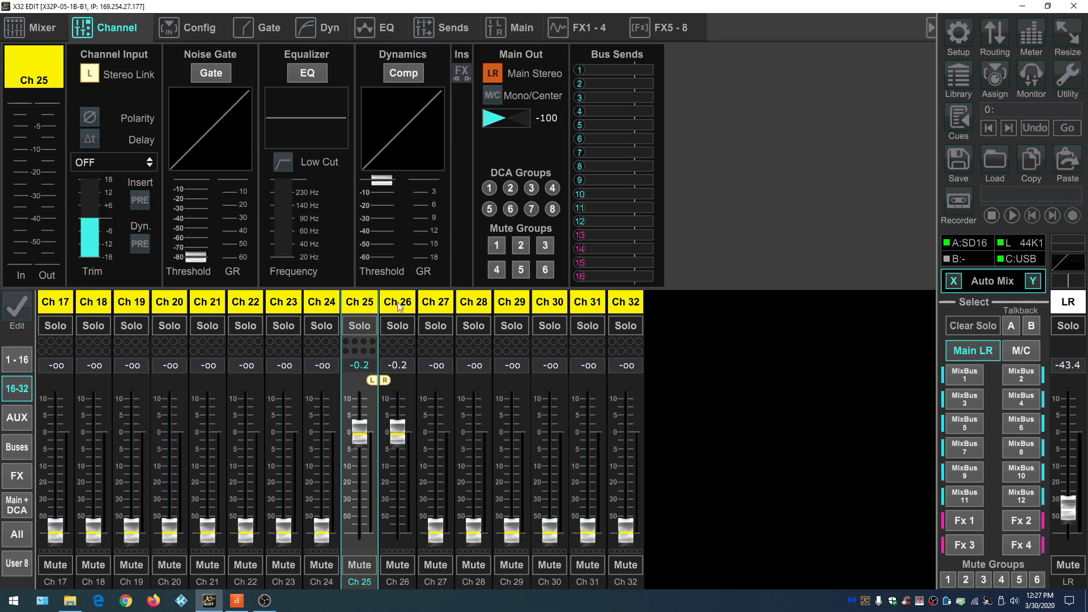
Lower the linked channels 25 and 26 slightly to -0.8 dB
click(397, 437)
mouse_move(522, 122)
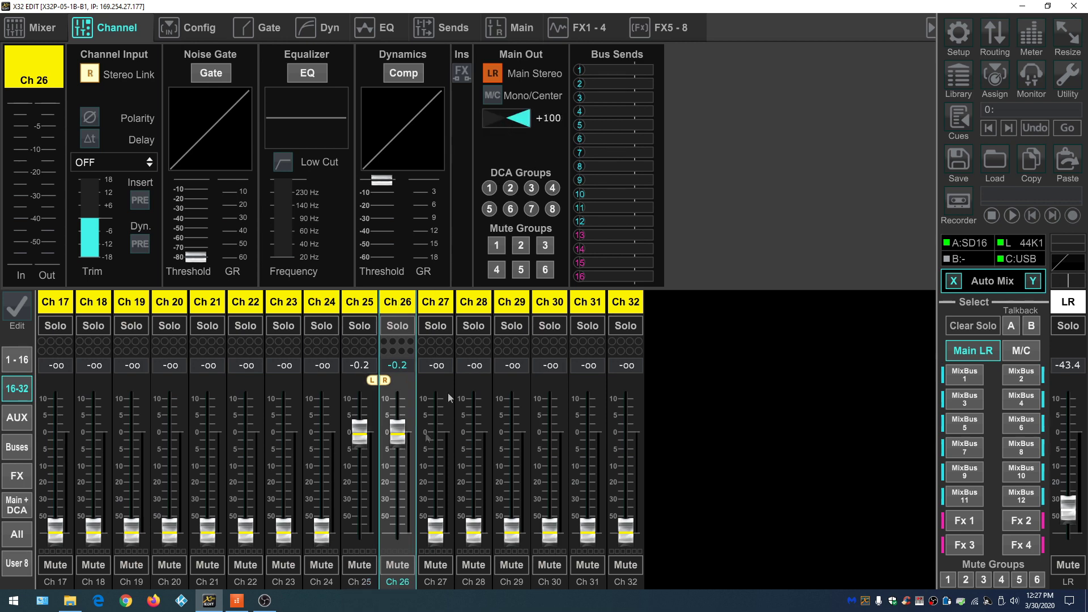
click(364, 306)
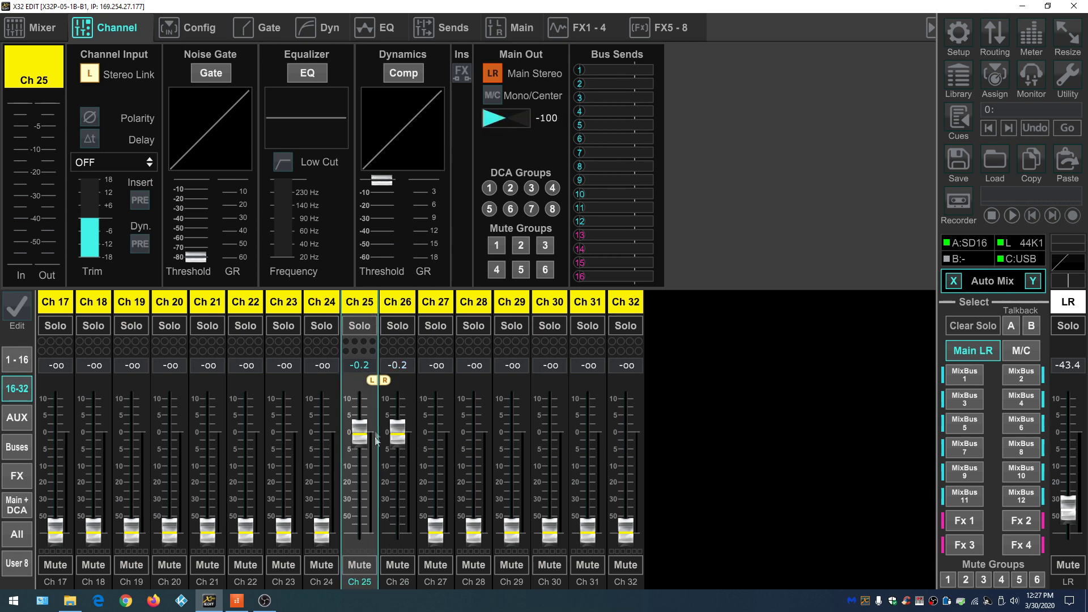
mouse_move(364, 446)
mouse_down()
mouse_move(366, 513)
mouse_move(364, 449)
mouse_up()
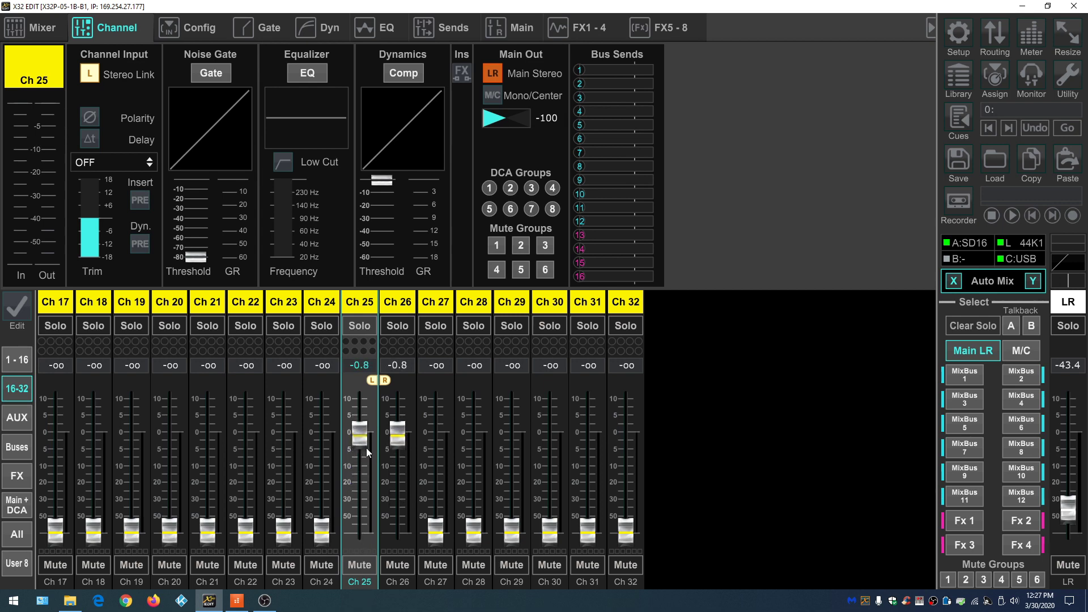
Test solo and mute on channels 25 and 26, leaving both off
click(360, 326)
click(364, 327)
click(356, 568)
click(356, 569)
Set the X32 monitor source to LR + M/C, then bring Cakewalk forward
click(1033, 75)
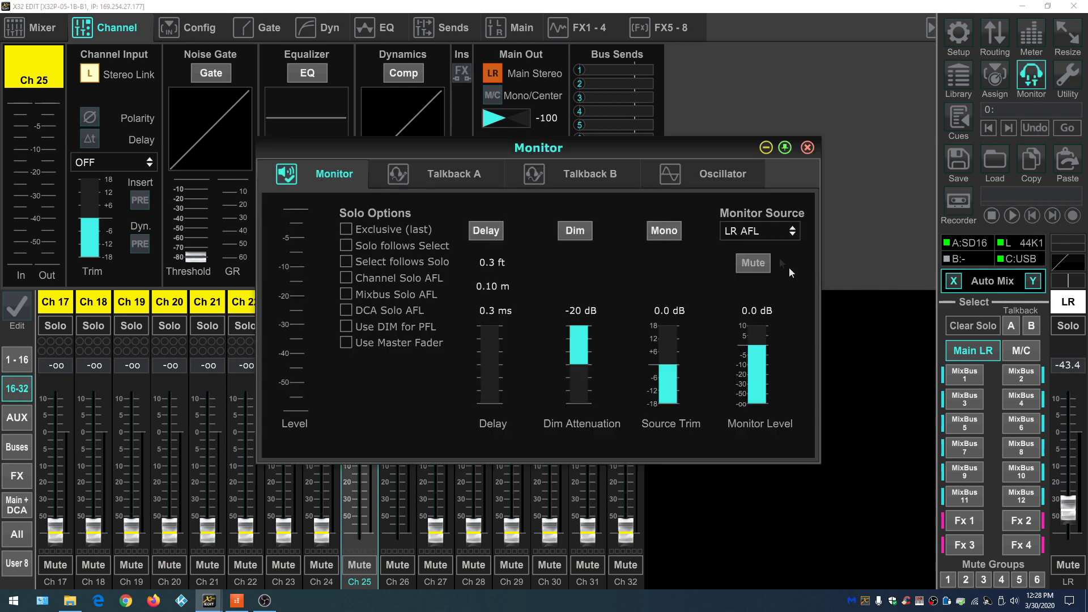
click(794, 232)
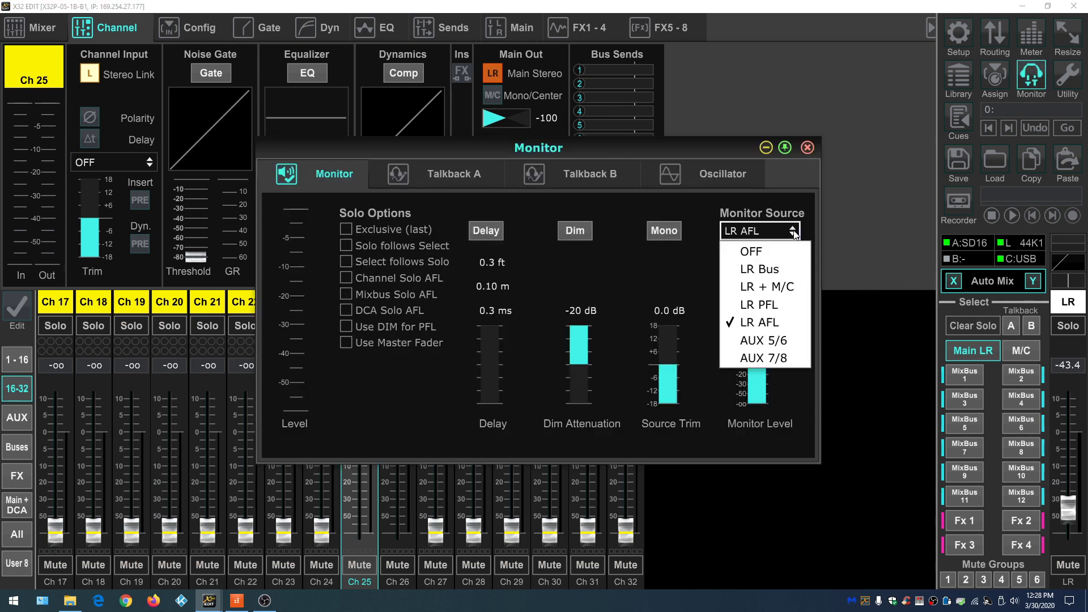
click(777, 288)
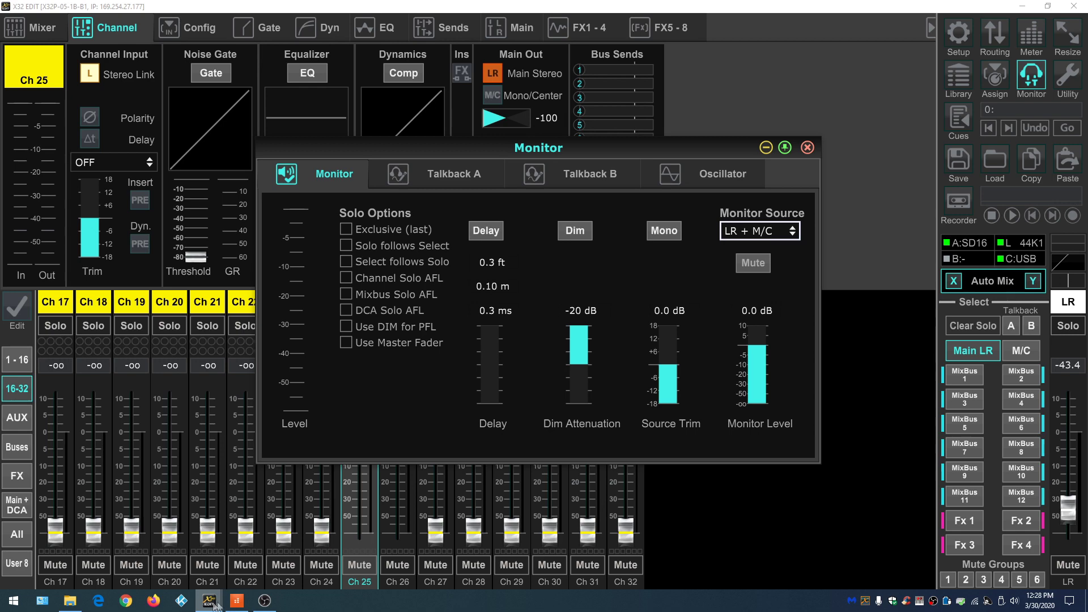
click(237, 601)
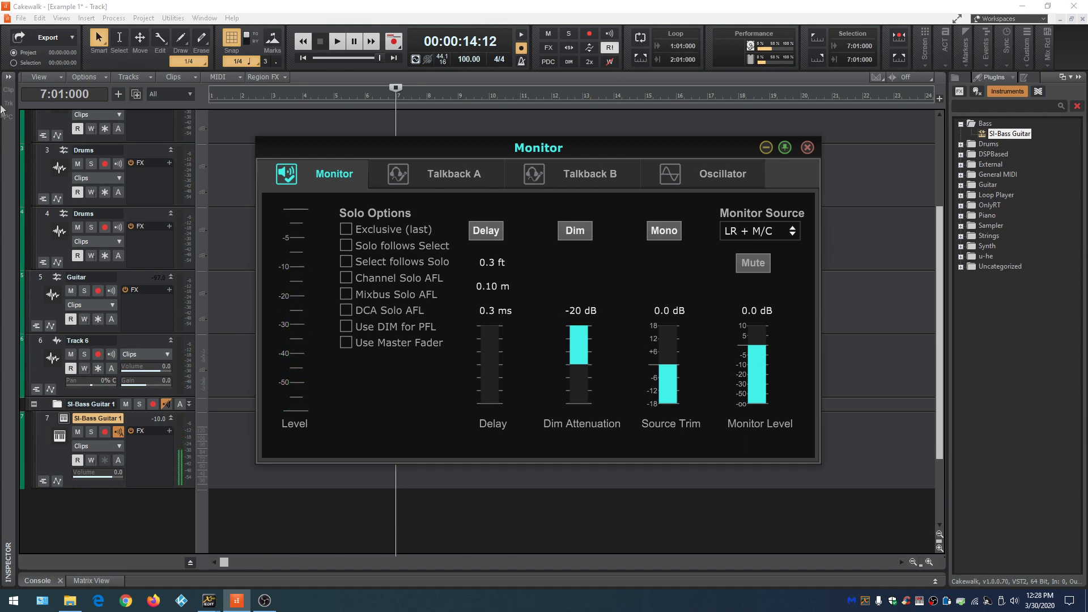
Close the Monitor window and move the SI-Bass Guitar panel toward the centre-left
click(807, 148)
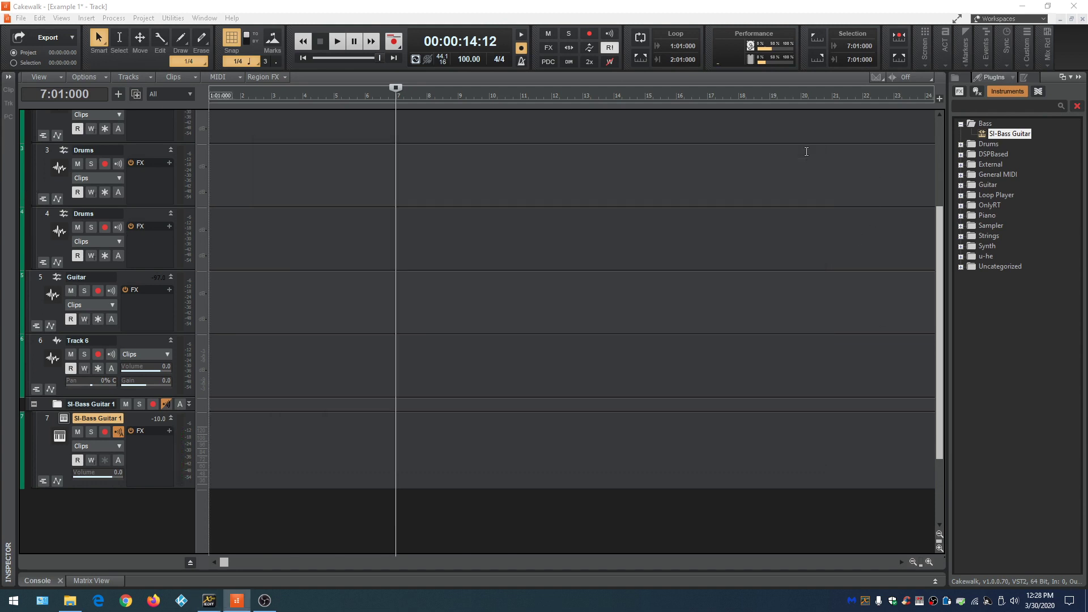
click(209, 602)
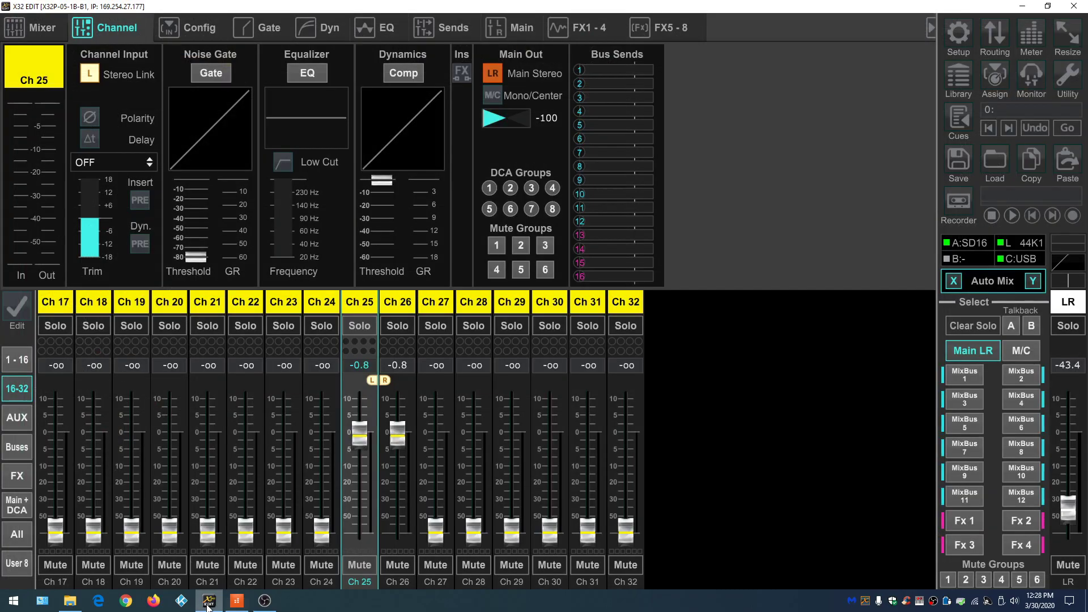
click(237, 602)
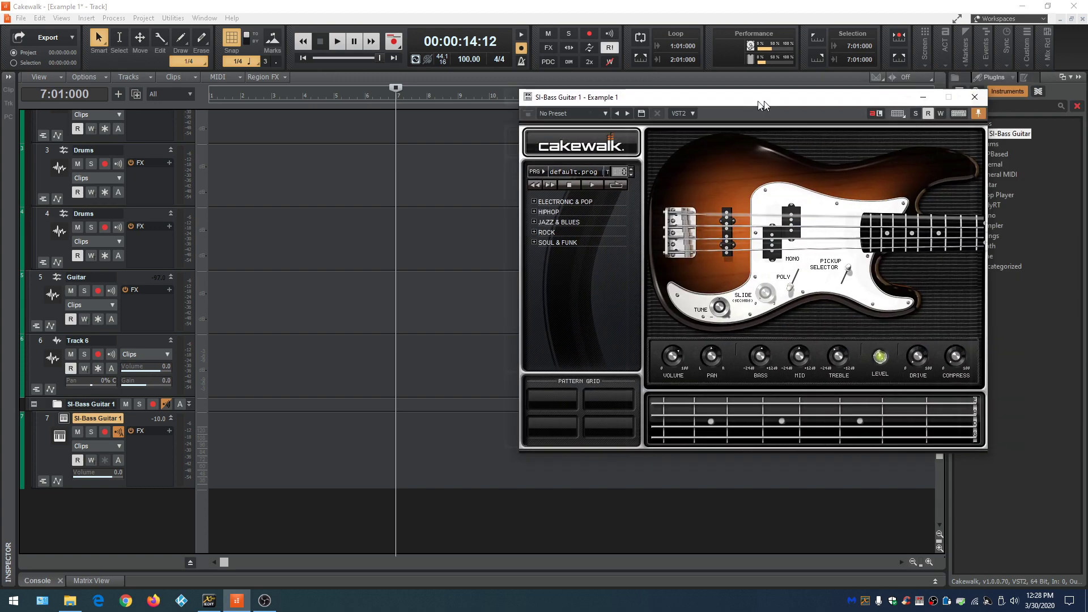
drag(761, 106, 494, 41)
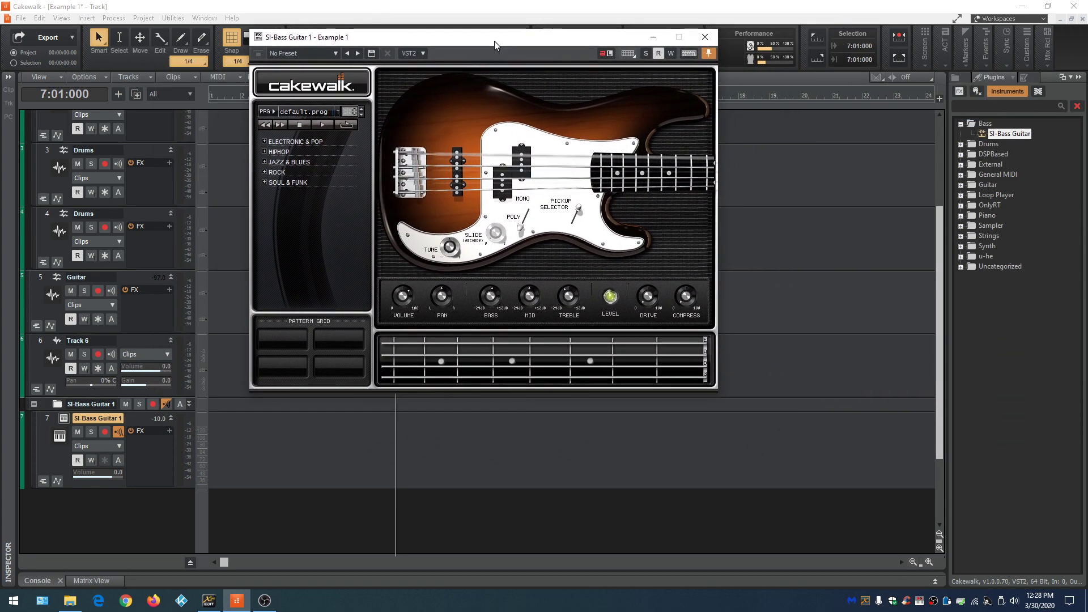
click(960, 144)
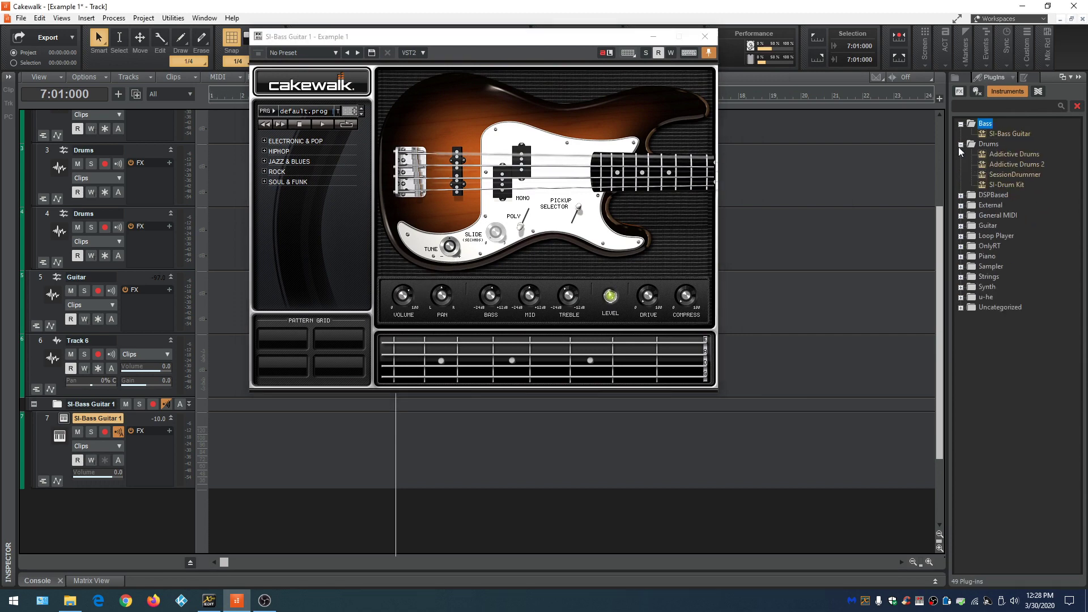
Insert an SI-Drum Kit instrument track and open its drum kit panel at the upper right
double_click(1004, 185)
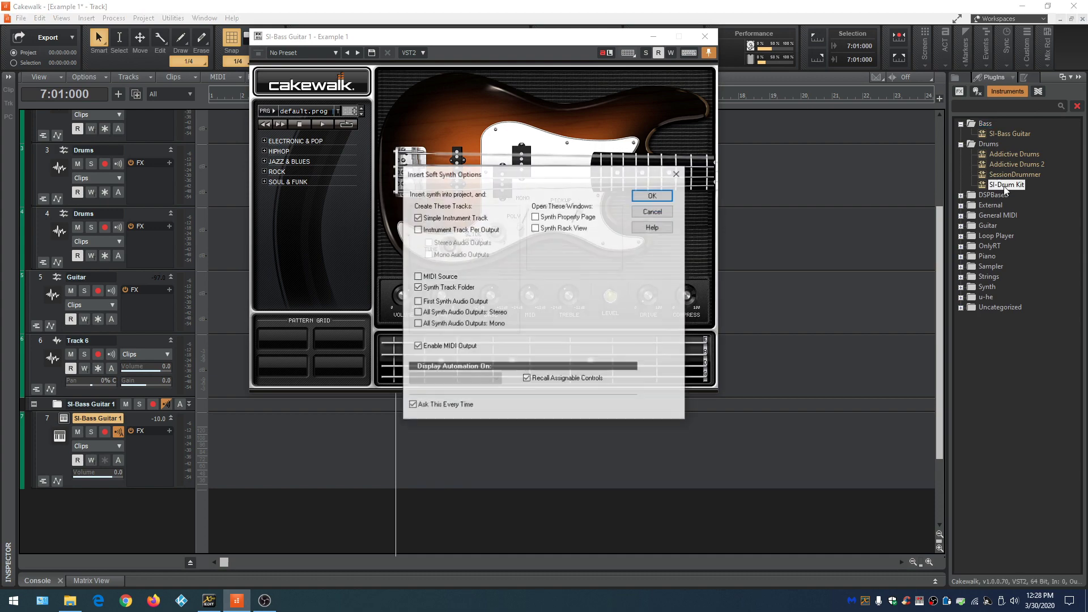
click(651, 196)
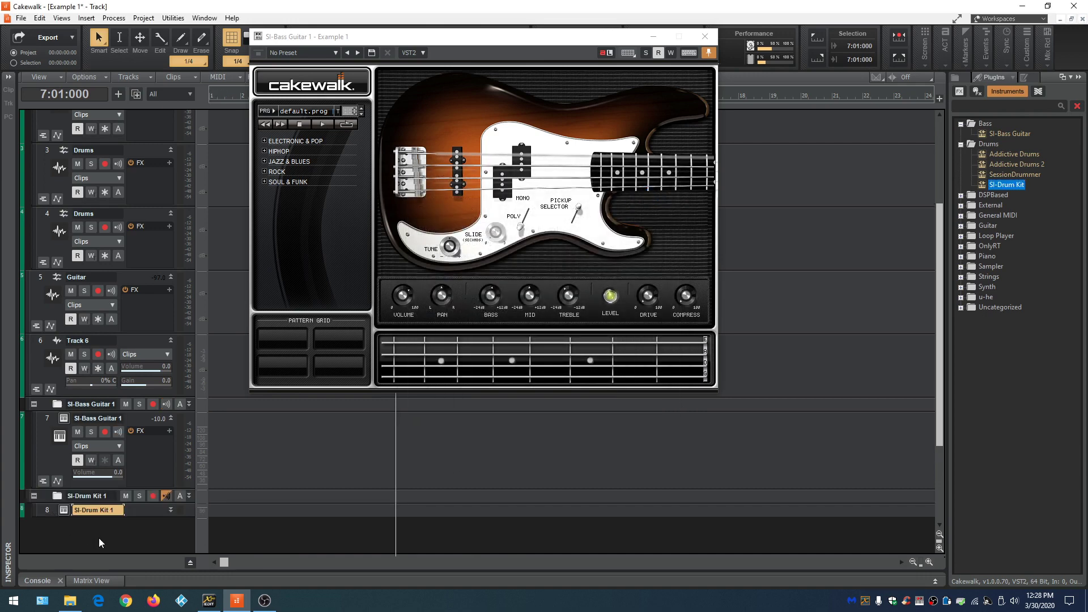
click(64, 510)
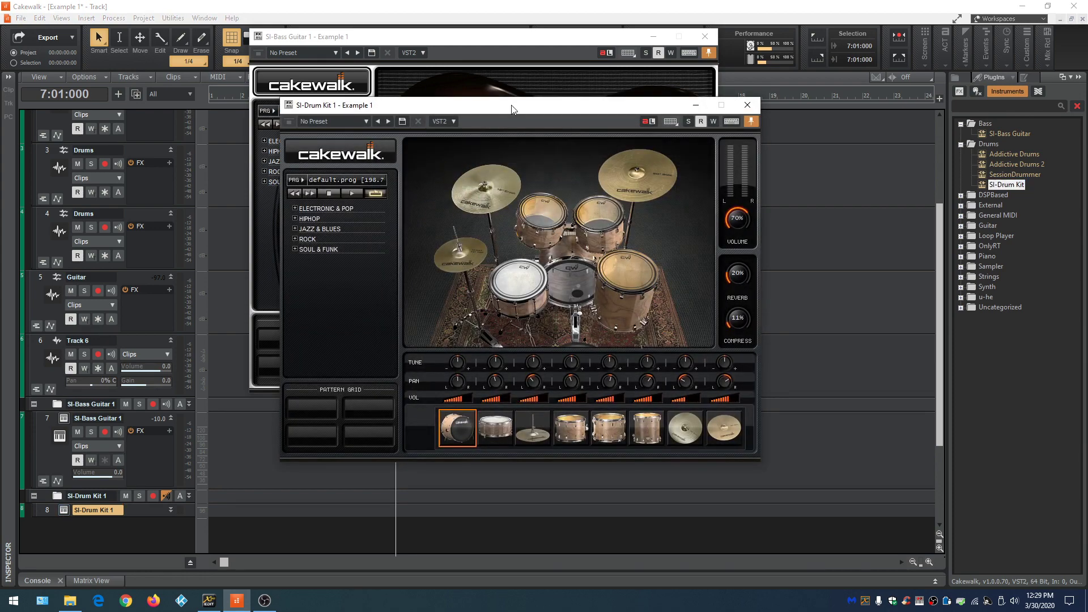
drag(511, 108, 664, 50)
Audition tom, snare, kick, rack tom, floor tom, ride and crash sounds, then move the panel lower left
click(696, 154)
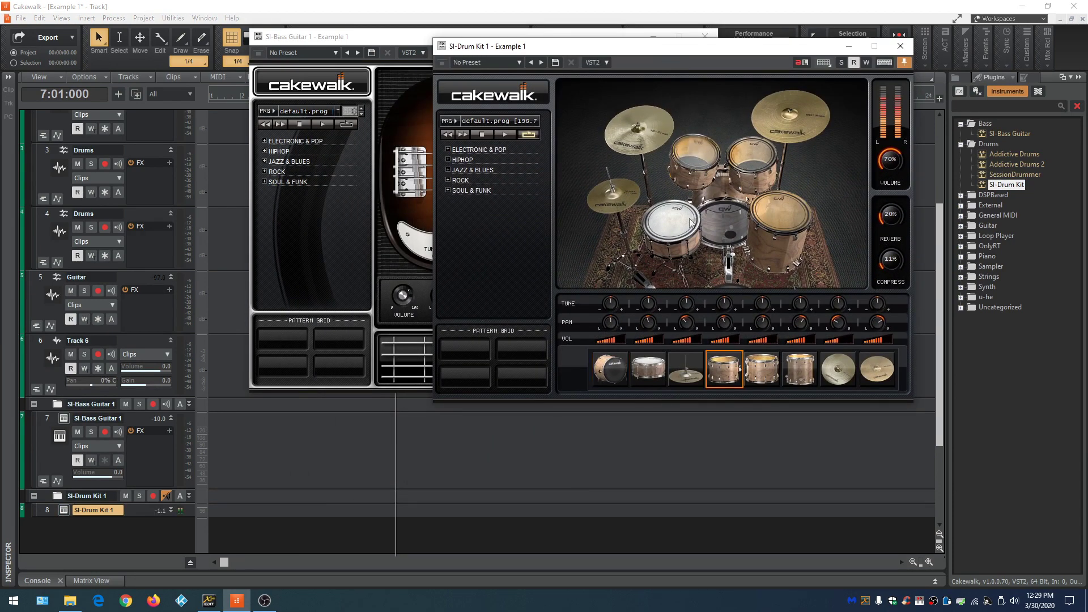
click(675, 224)
click(730, 232)
click(746, 160)
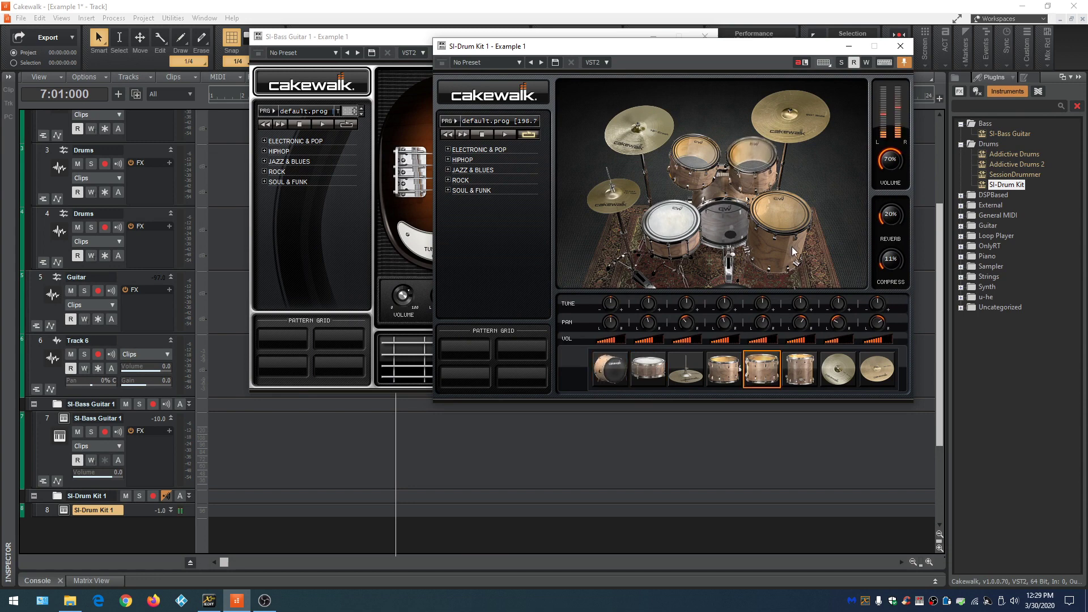
click(791, 218)
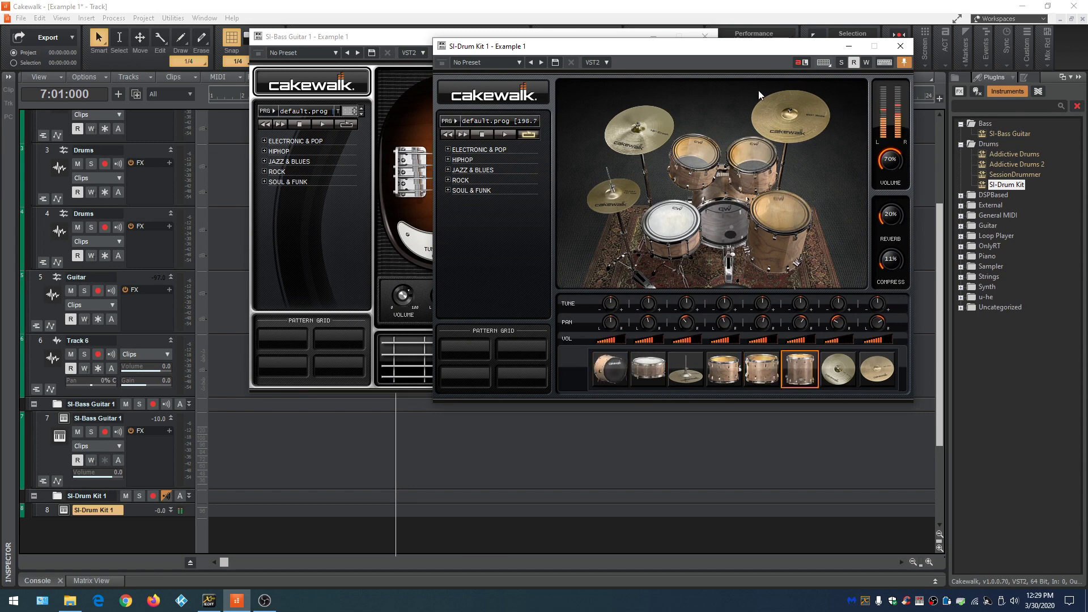
click(764, 120)
click(645, 129)
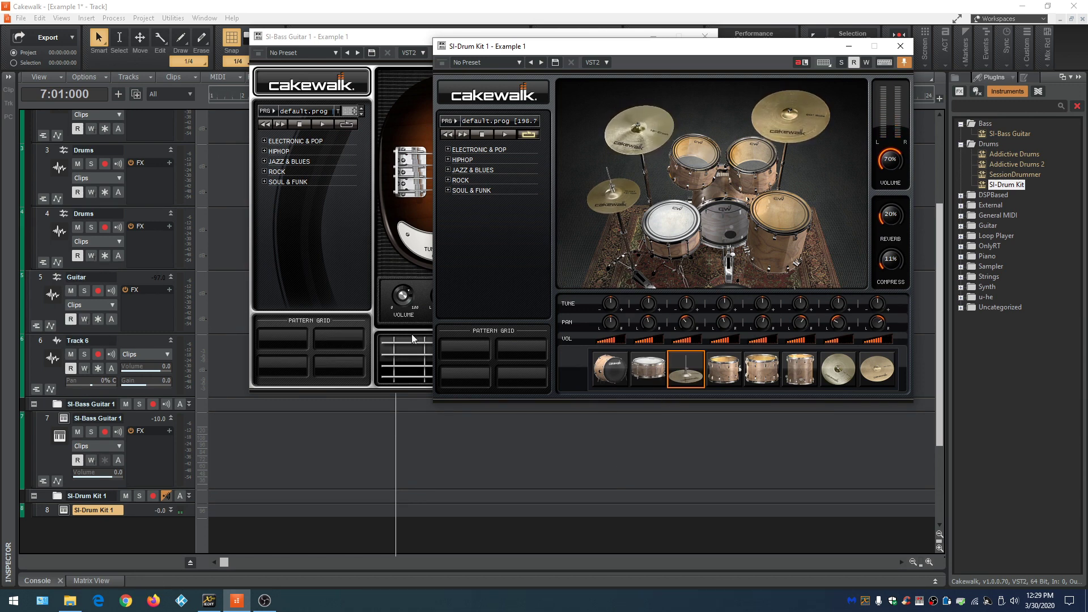
drag(638, 53, 288, 110)
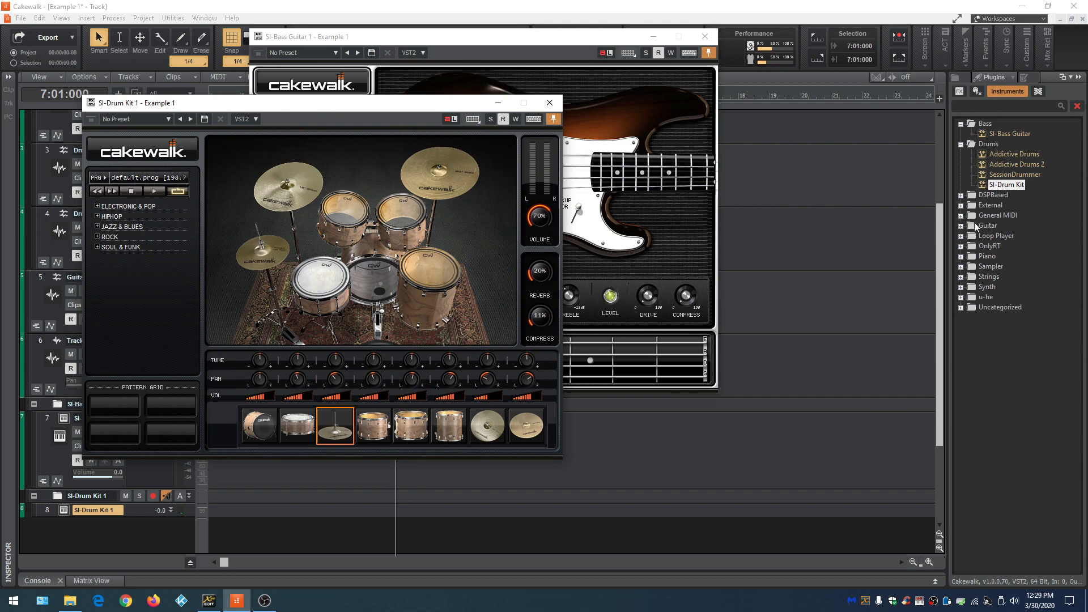
Insert an SI-Electric Piano track from the Piano category and open its instrument panel
click(960, 257)
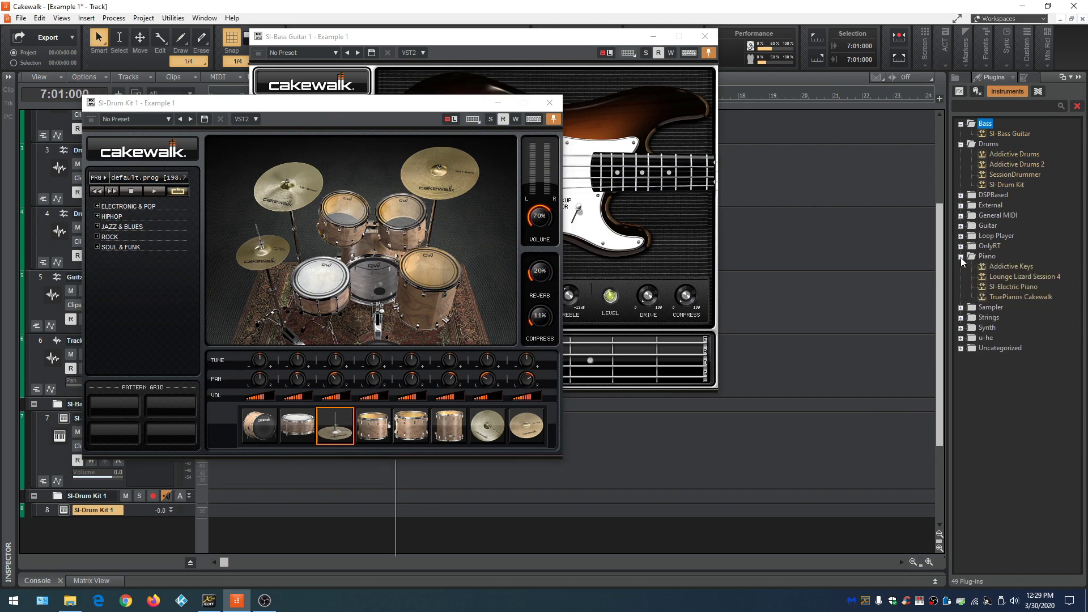
double_click(1007, 288)
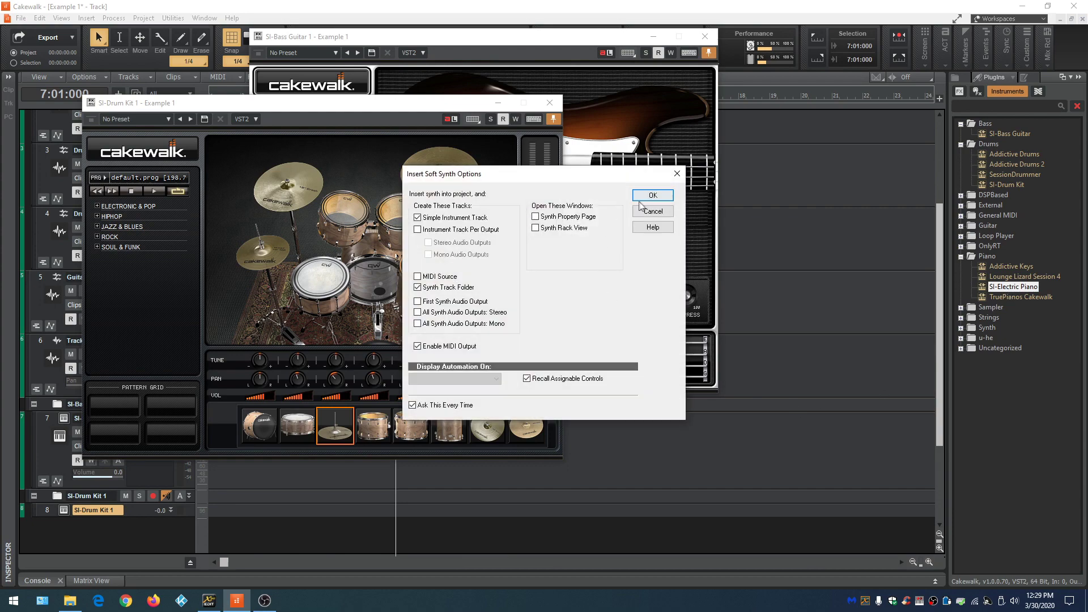
click(649, 196)
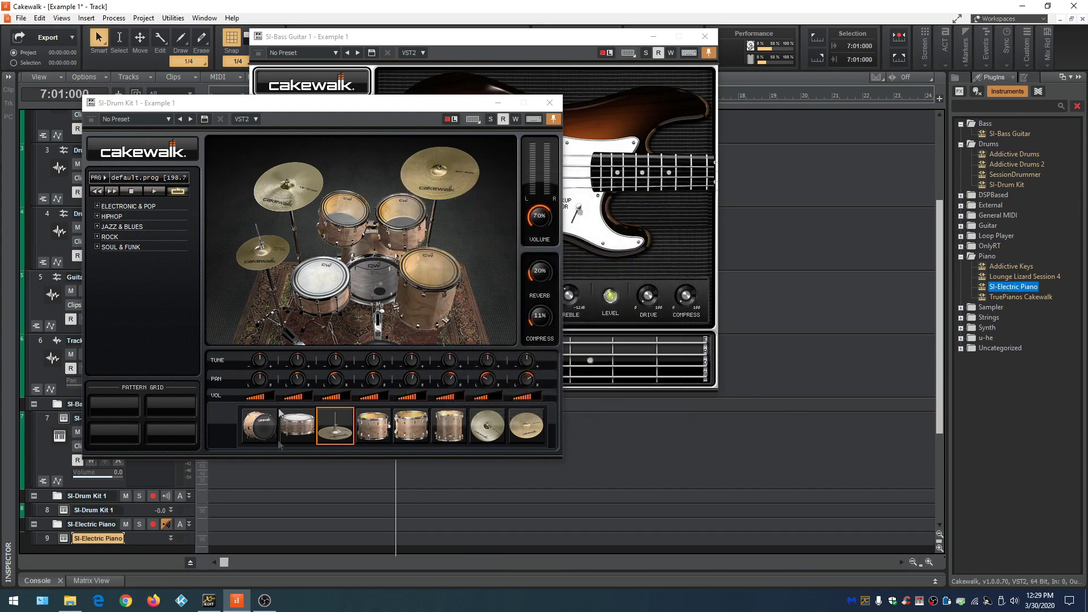
scroll(114, 536, down, 3)
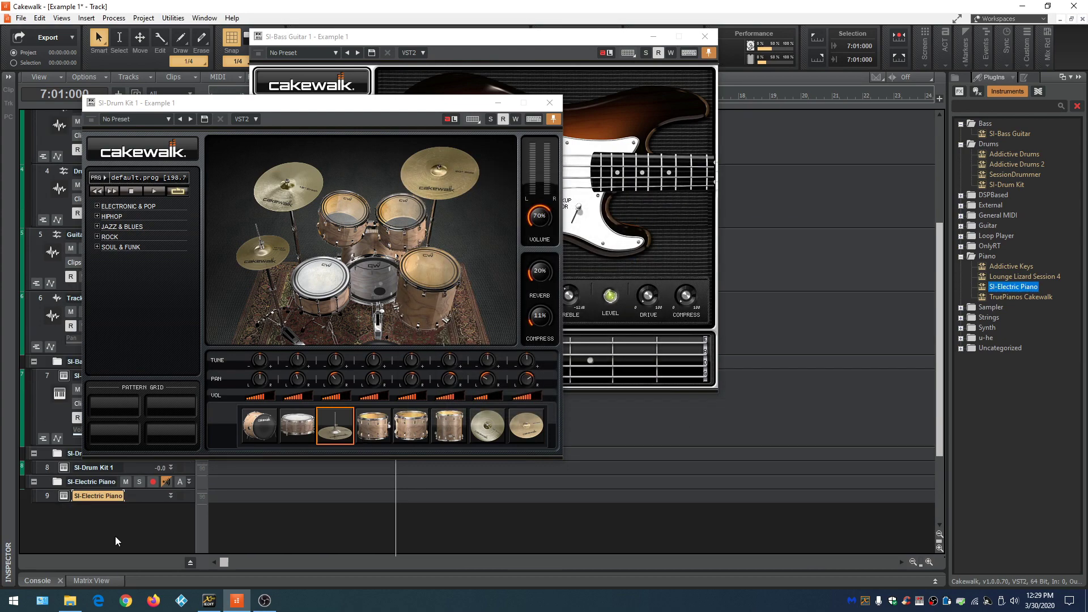
click(63, 497)
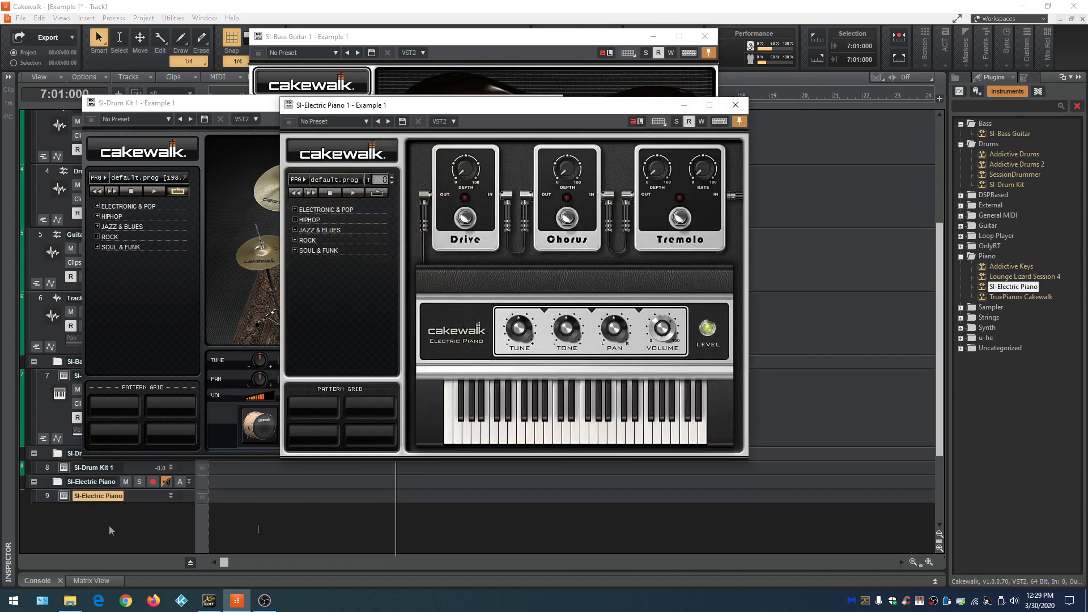
drag(572, 112, 771, 40)
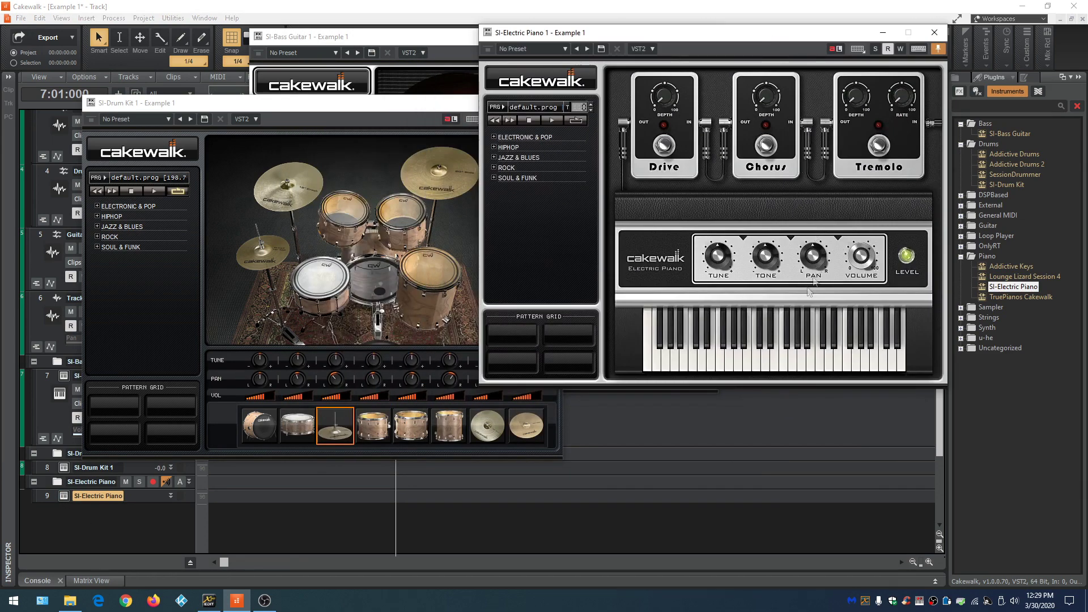
Play several single notes and a run on the electric piano keyboard
click(775, 357)
click(738, 357)
click(757, 358)
click(775, 360)
click(821, 357)
drag(708, 357, 782, 357)
click(961, 319)
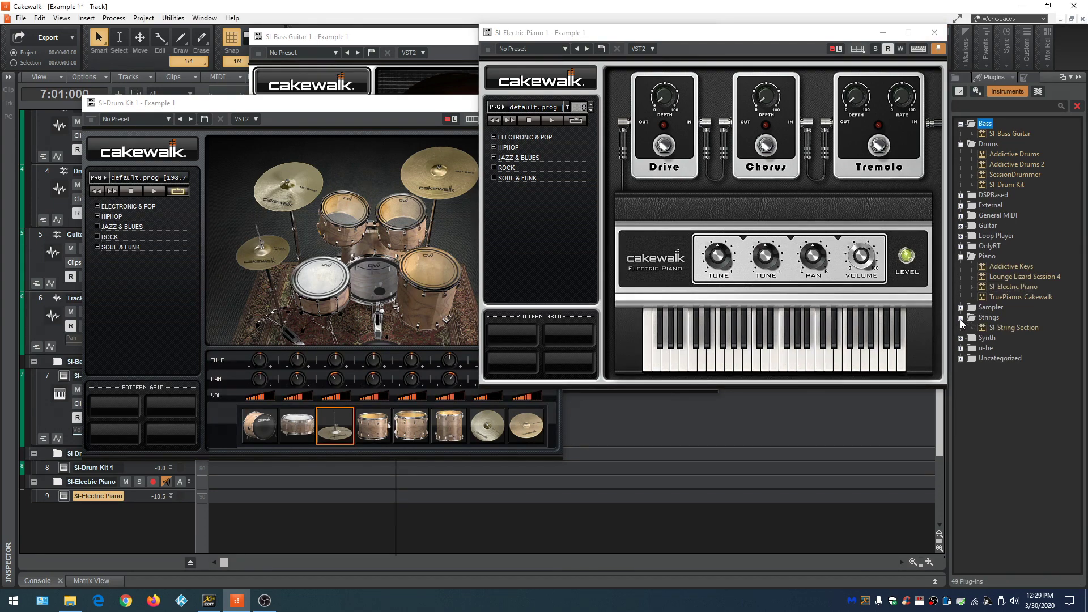
Insert an SI-String Section track, open its window and play some string notes
double_click(1012, 327)
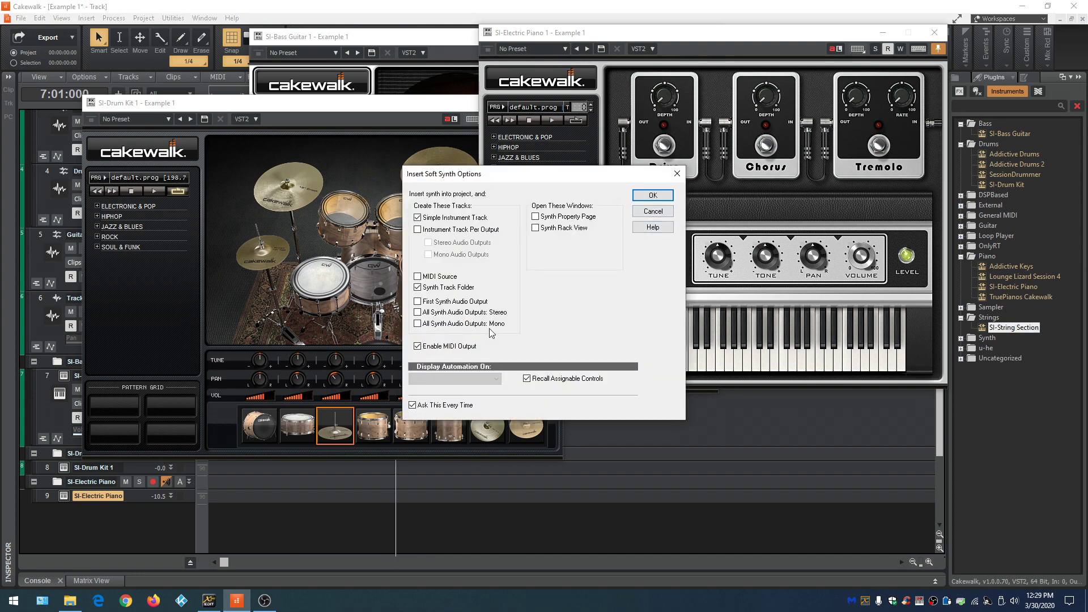
click(653, 195)
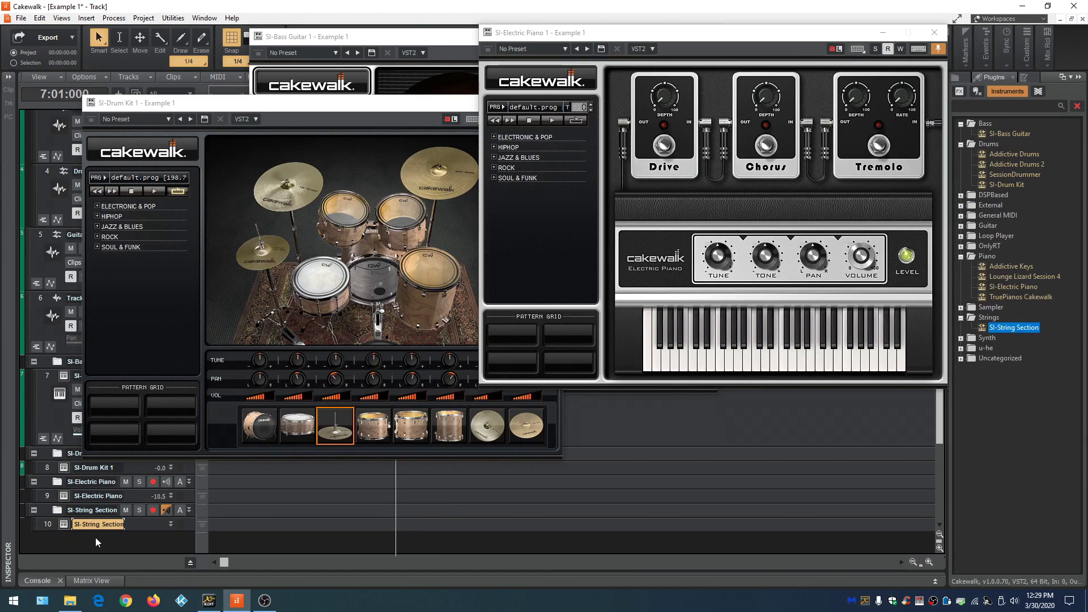
click(63, 526)
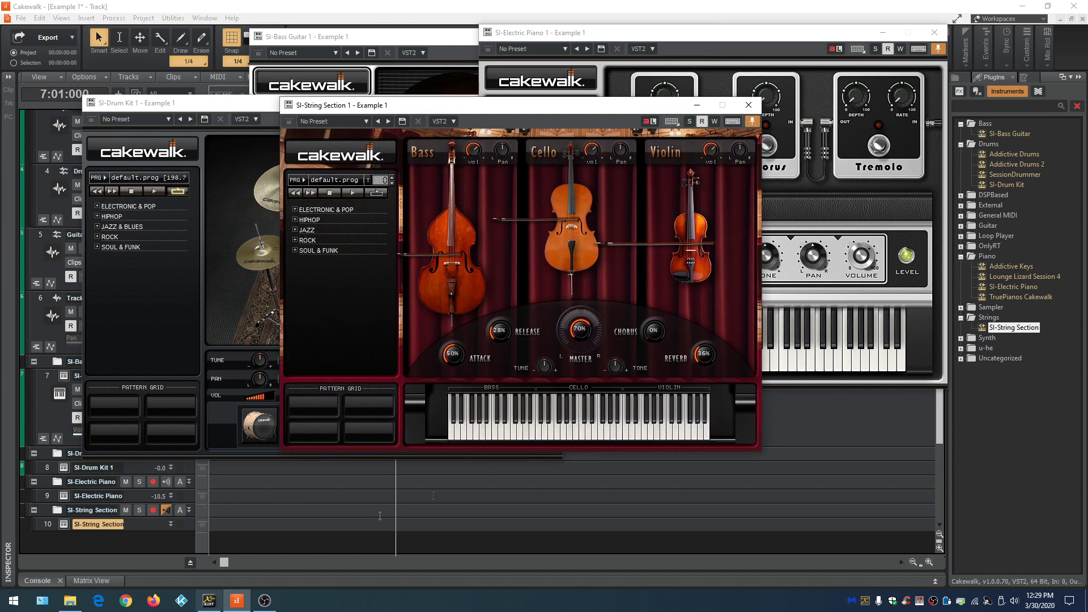
click(645, 432)
click(616, 432)
click(599, 433)
click(589, 437)
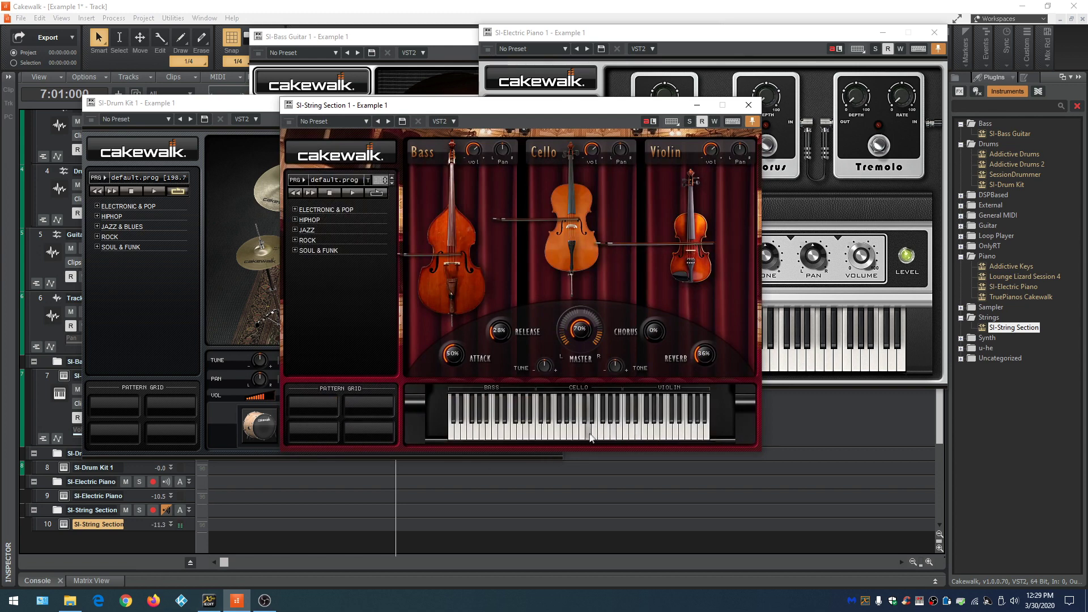
click(570, 435)
click(570, 435)
Expand the ROCK preset category and move the String Section window aside
click(295, 229)
click(295, 229)
click(295, 239)
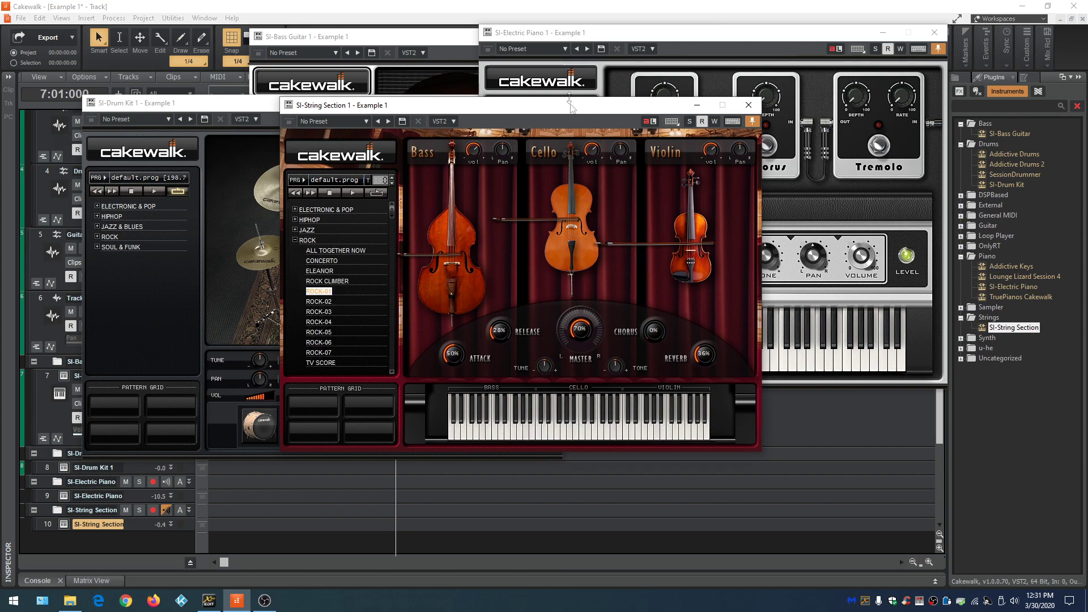
drag(564, 113, 668, 186)
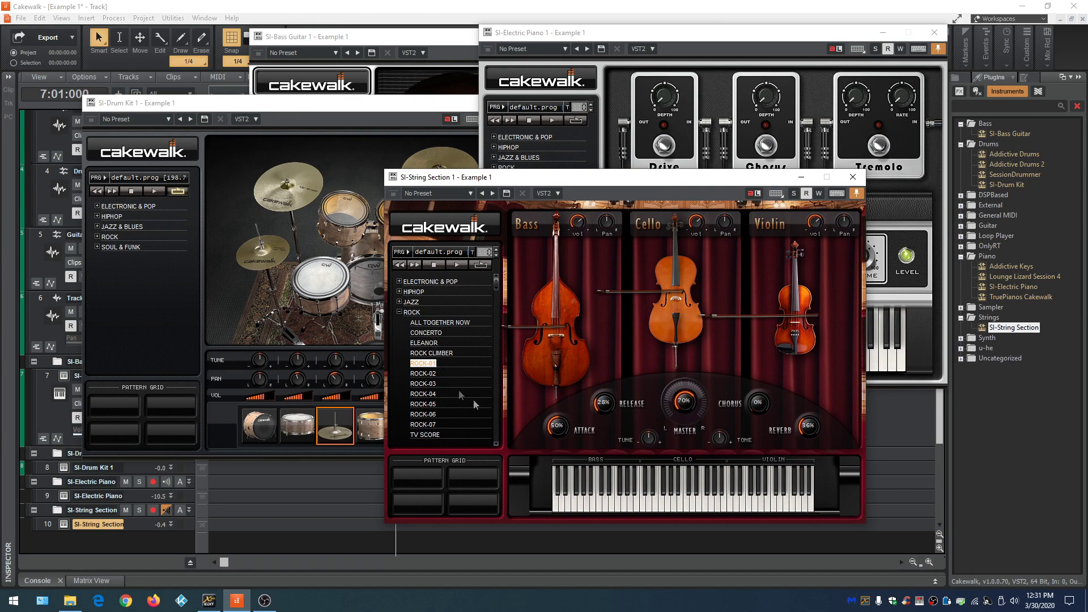
Close the String Section, Electric Piano and Bass Guitar instrument windows
click(854, 177)
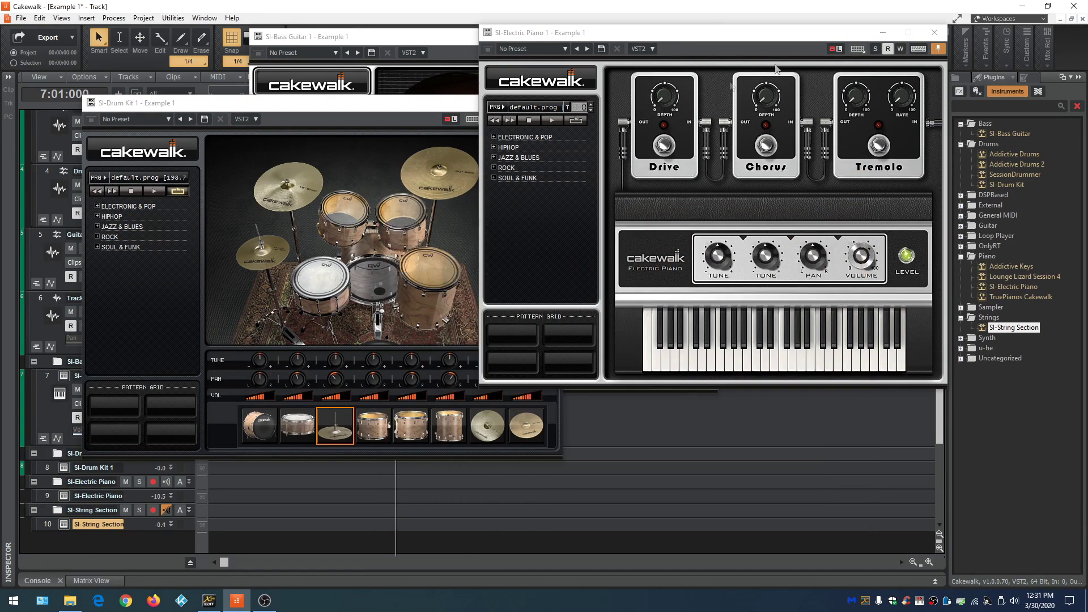
click(934, 34)
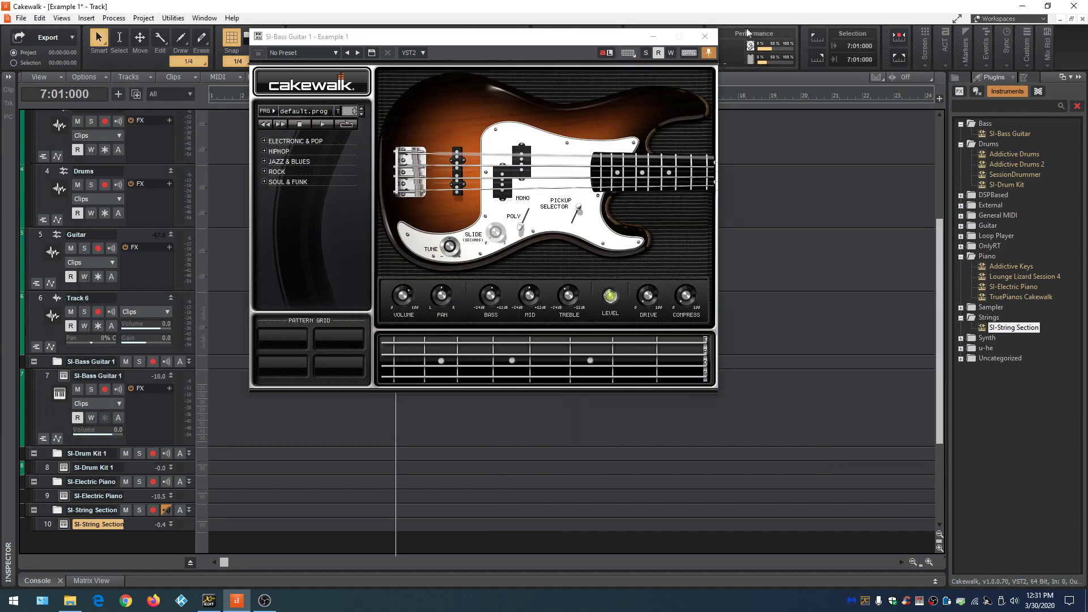
click(705, 36)
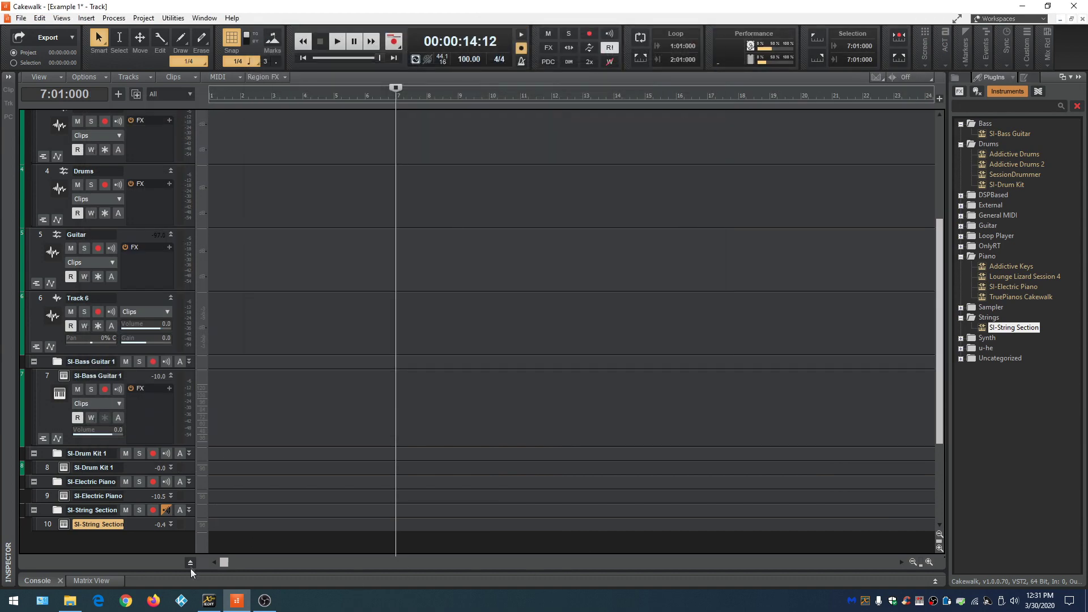
scroll(165, 538, down, 3)
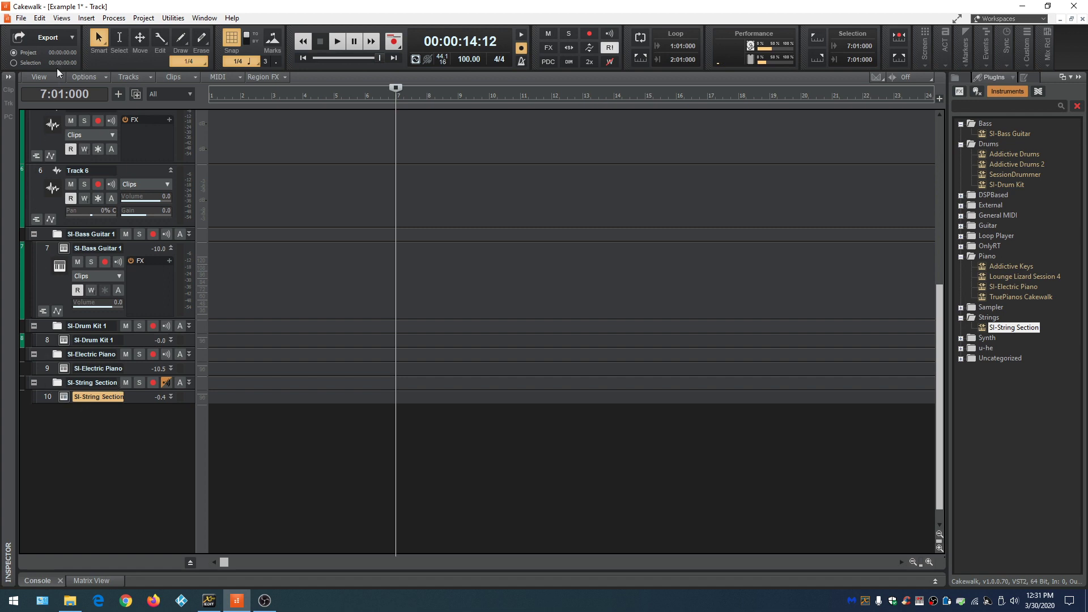
click(45, 21)
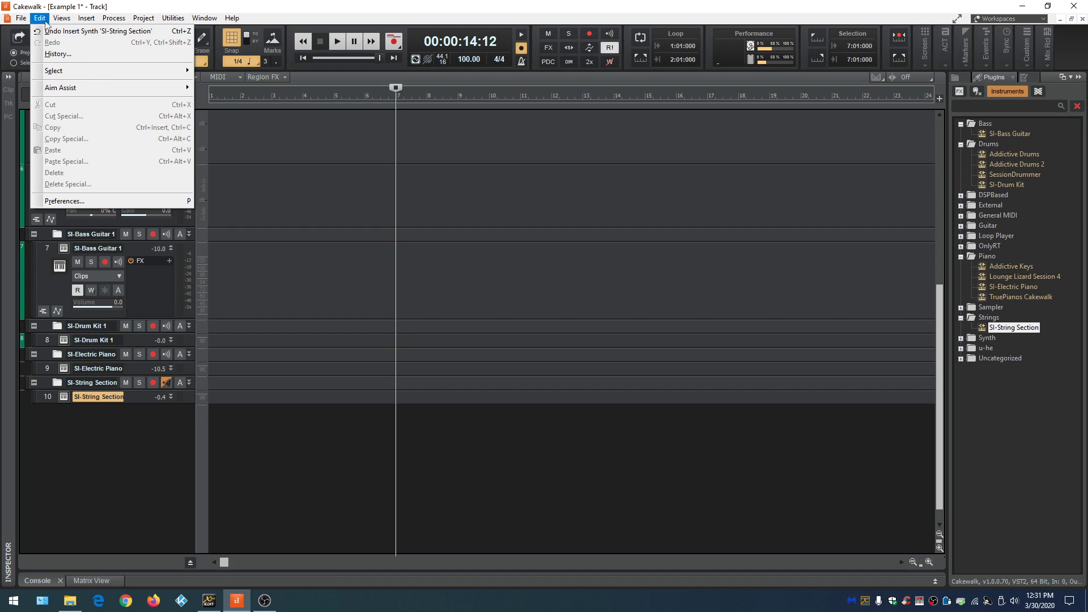
Undo the synth insert, re-add SI-String Section as a simple instrument track, and make it taller
click(50, 32)
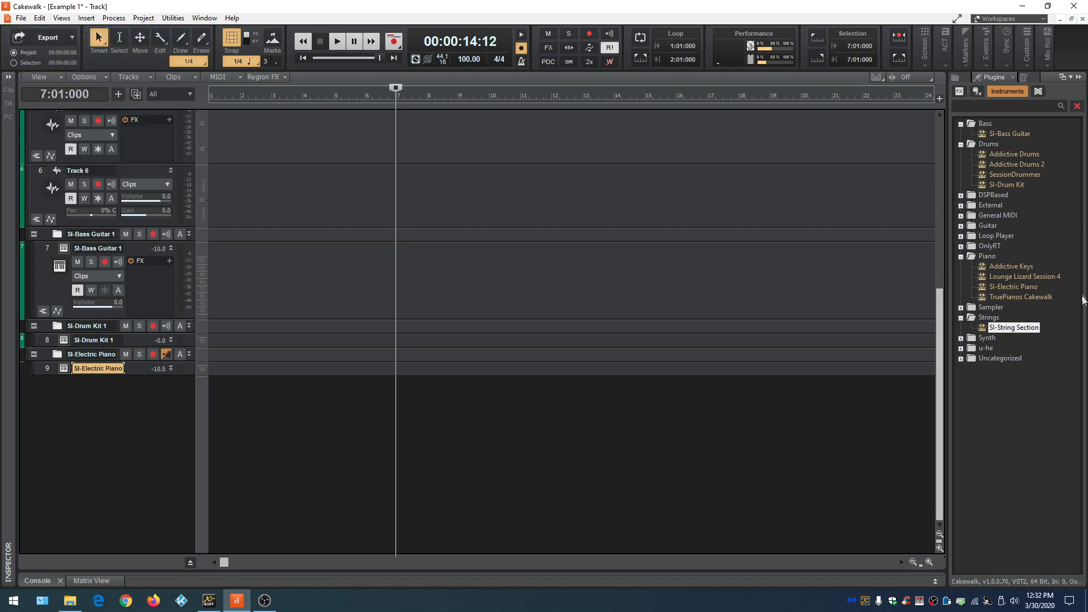
double_click(1009, 329)
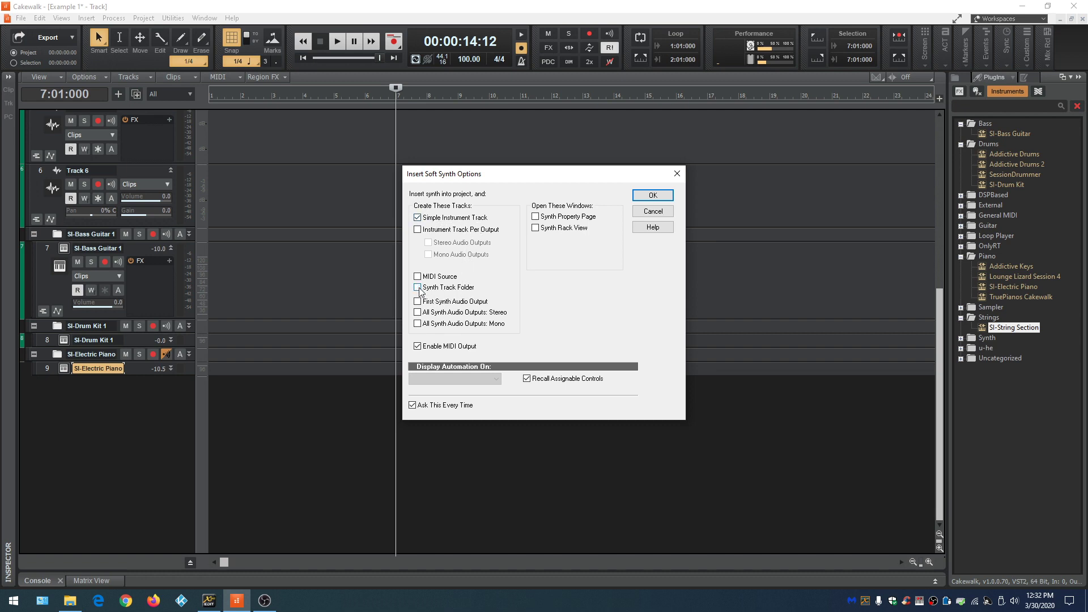
click(653, 195)
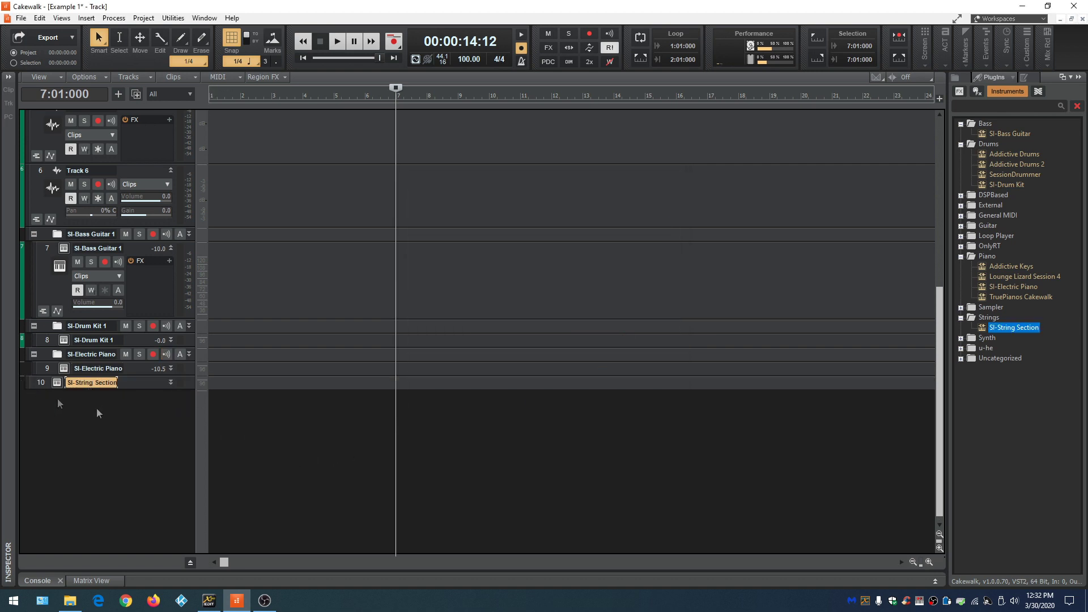
mouse_move(135, 390)
mouse_down()
mouse_move(135, 464)
mouse_move(136, 405)
mouse_up()
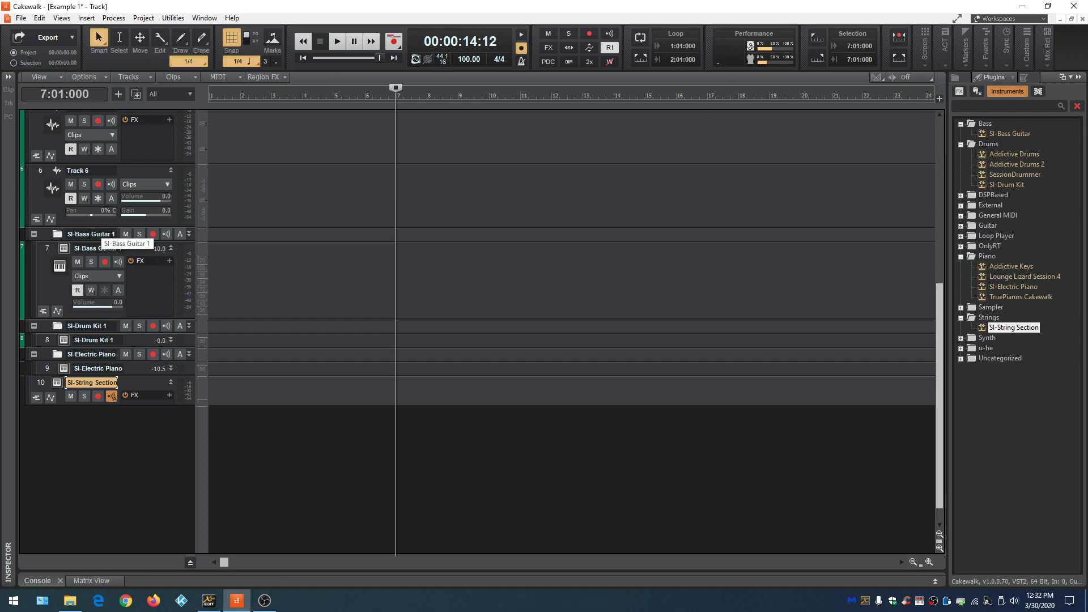
Rename the SI-Bass Guitar 1 folder to SI-Synth and expand SI-Drum Kit track 8
click(100, 248)
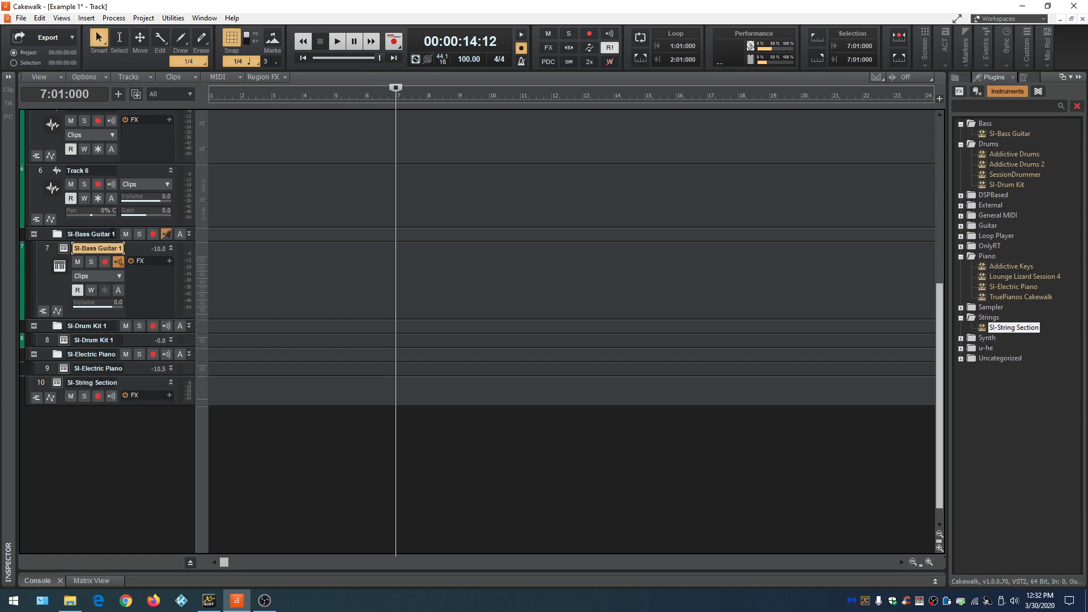
double_click(111, 233)
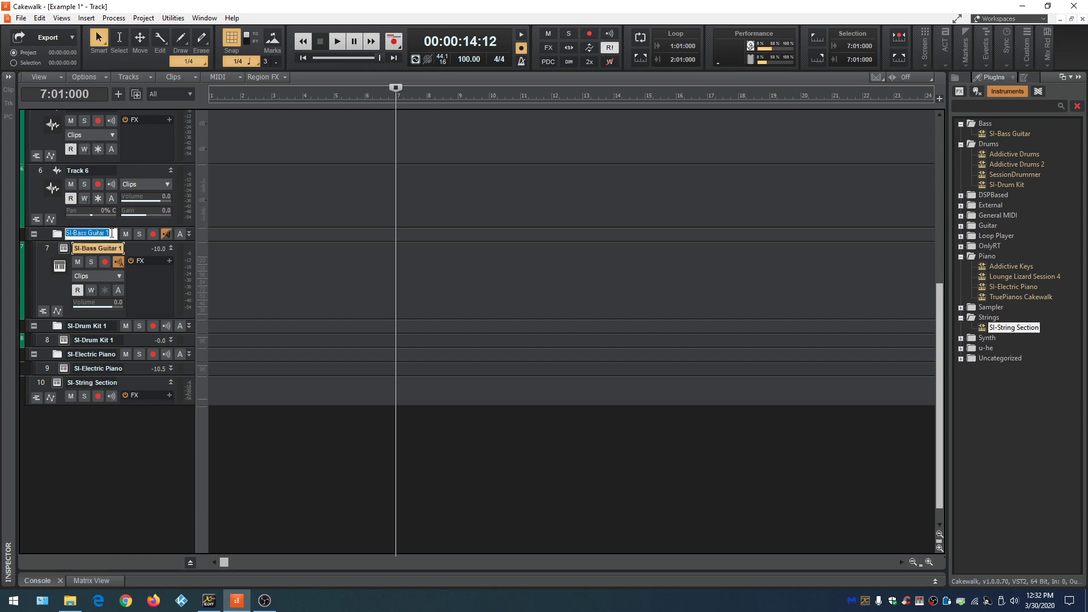
click(112, 233)
key(BackSpace)
key(BackSpace)
key(BackSpace)
key(BackSpace)
key(BackSpace)
key(BackSpace)
key(BackSpace)
key(BackSpace)
key(BackSpace)
key(BackSpace)
key(BackSpace)
text(-Sy)
key(Return)
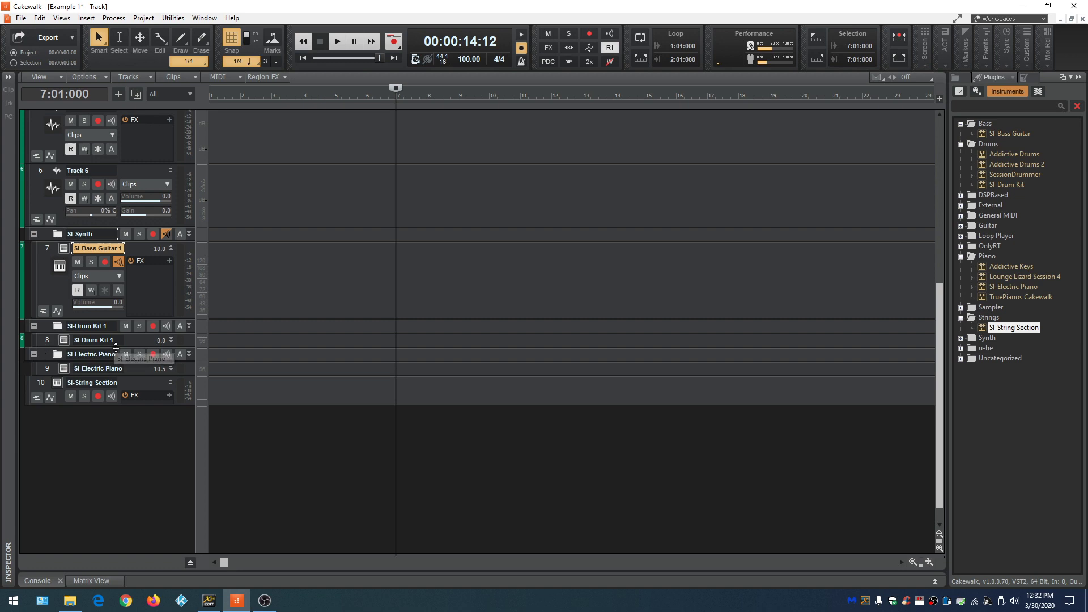
double_click(85, 344)
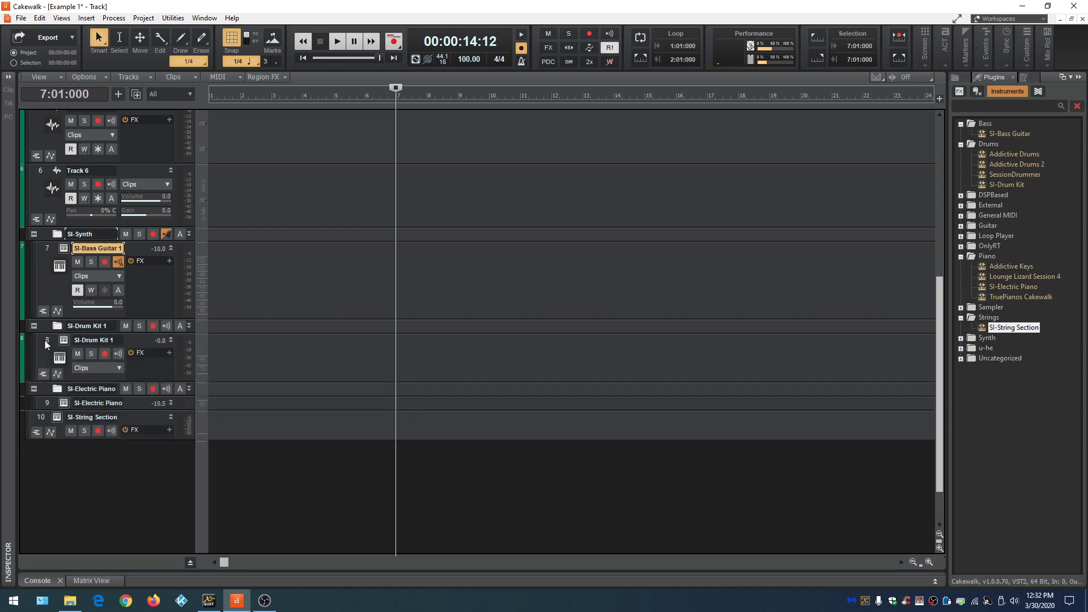
right_click(45, 340)
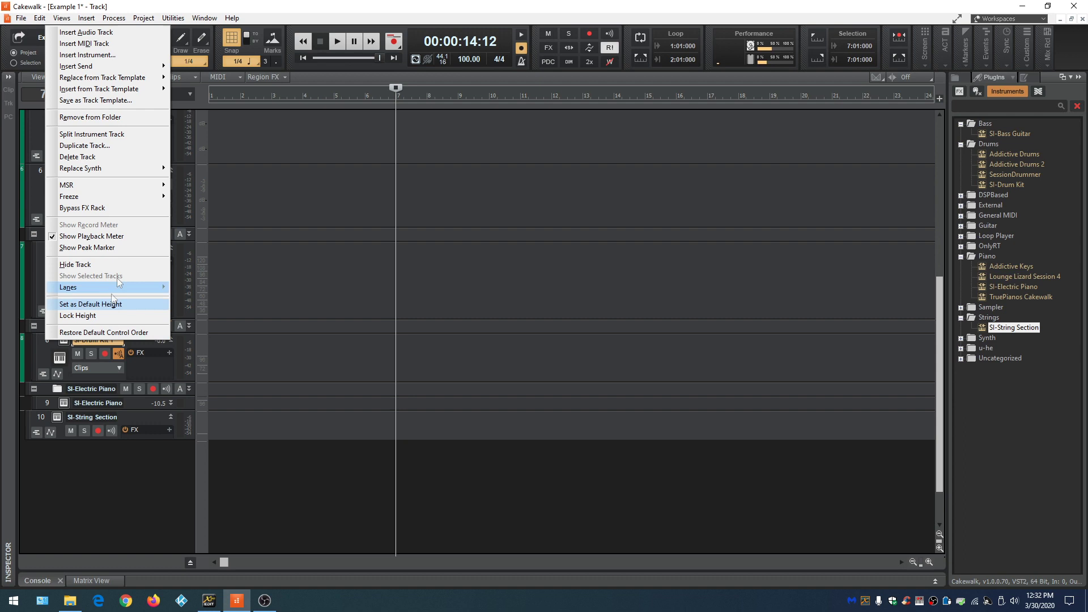
Take the SI-Drum Kit 1 and SI-Electric Piano tracks out of their folders
click(135, 117)
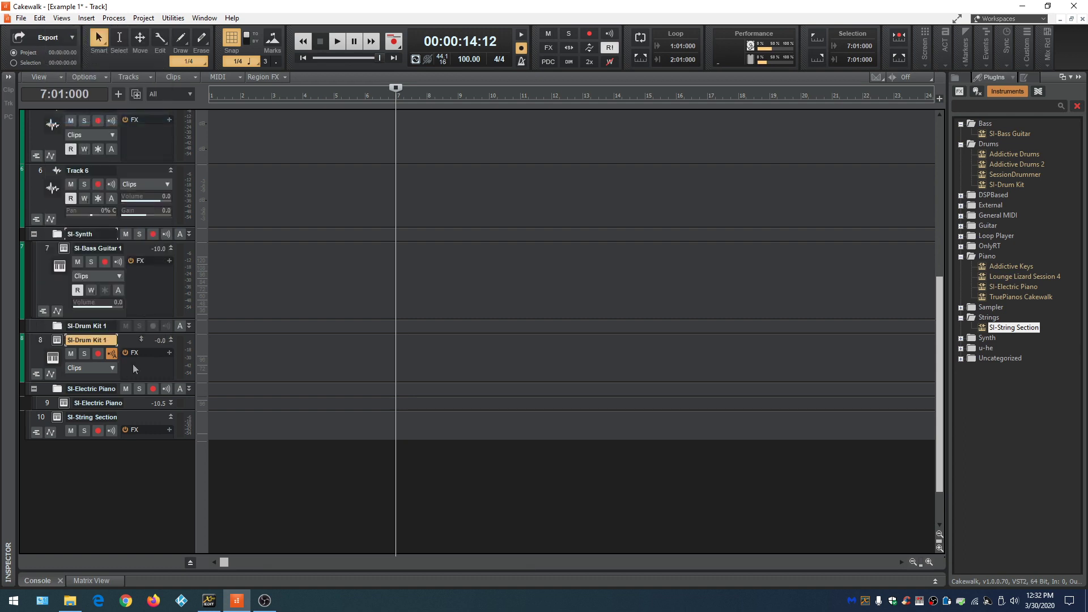
click(47, 404)
right_click(47, 404)
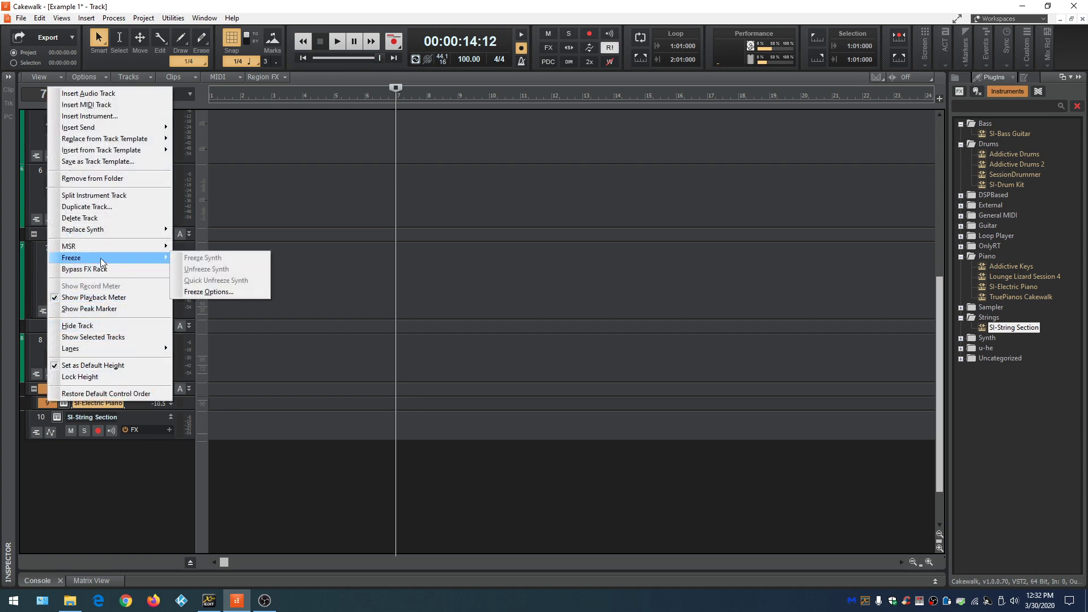
mouse_move(105, 222)
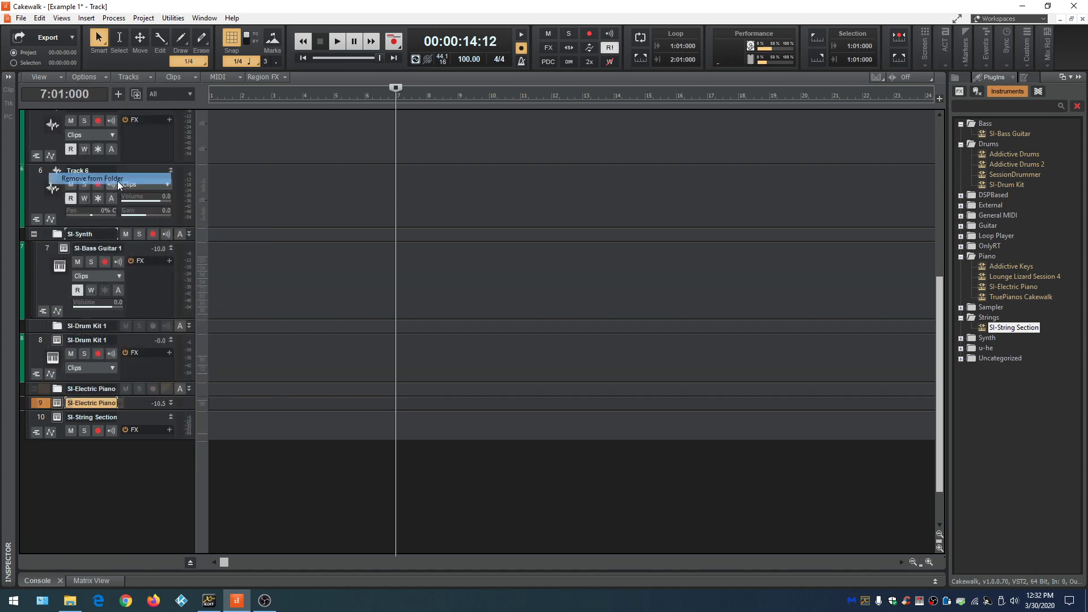
click(91, 178)
key(Up)
key(Up)
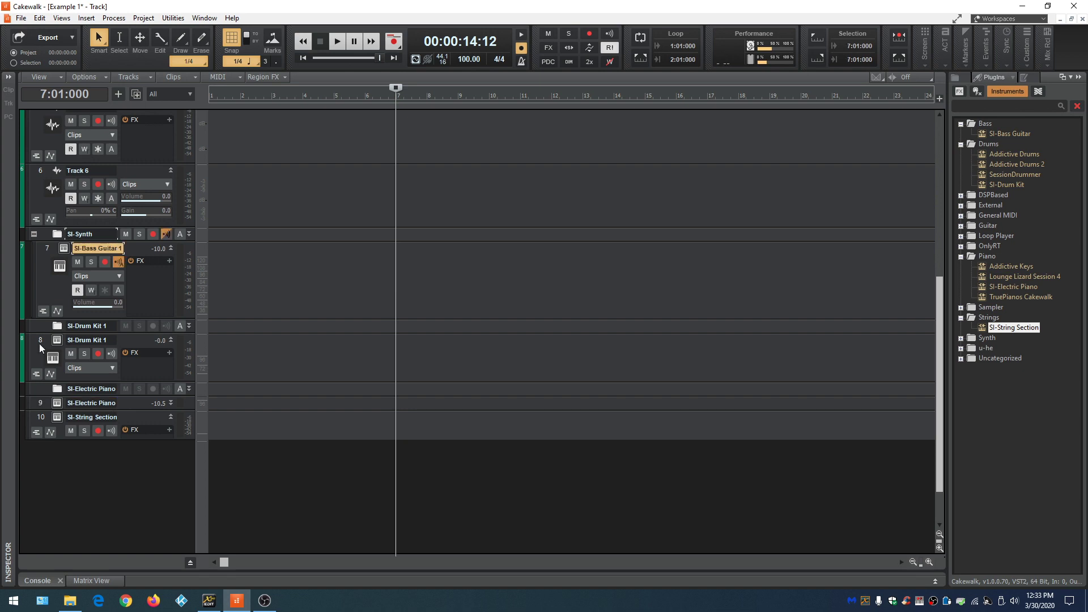
Move the drum kit, electric piano and string section tracks into the SI-Synth folder
click(36, 341)
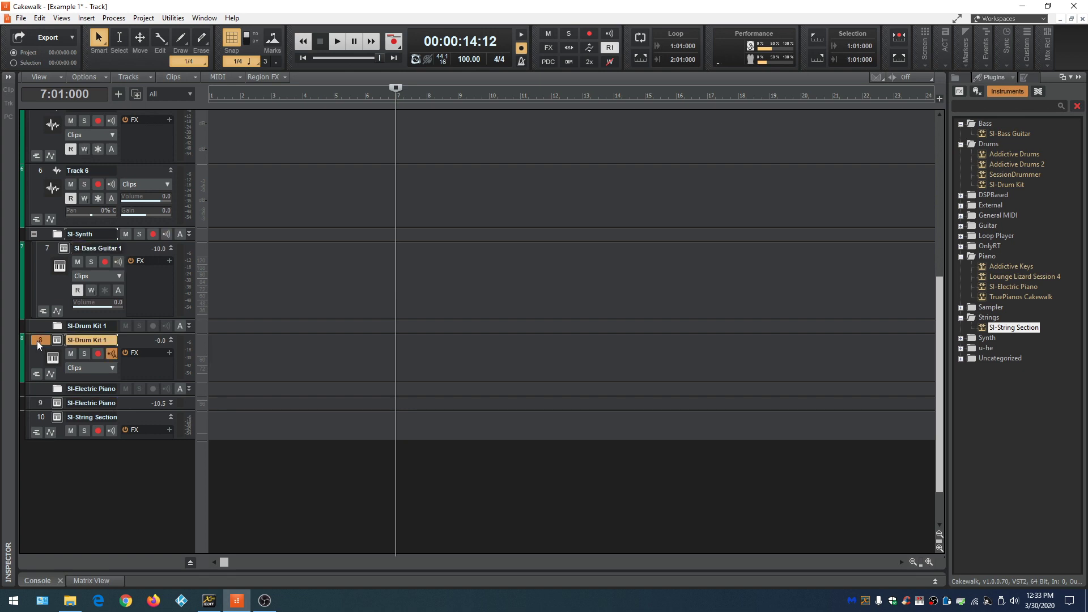
click(36, 403)
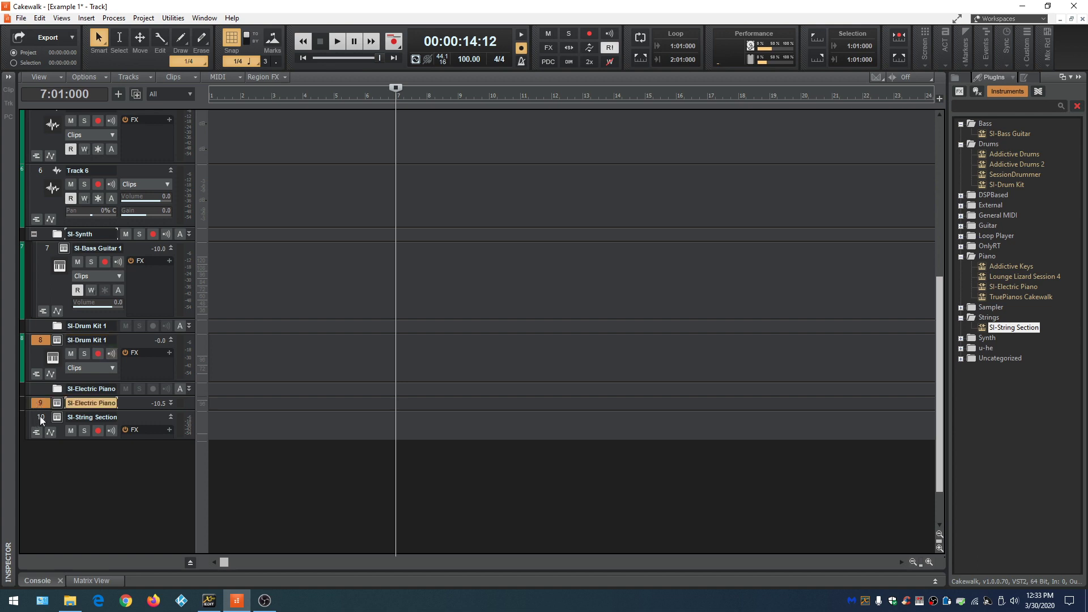
ctrl+click(40, 417)
right_click(39, 417)
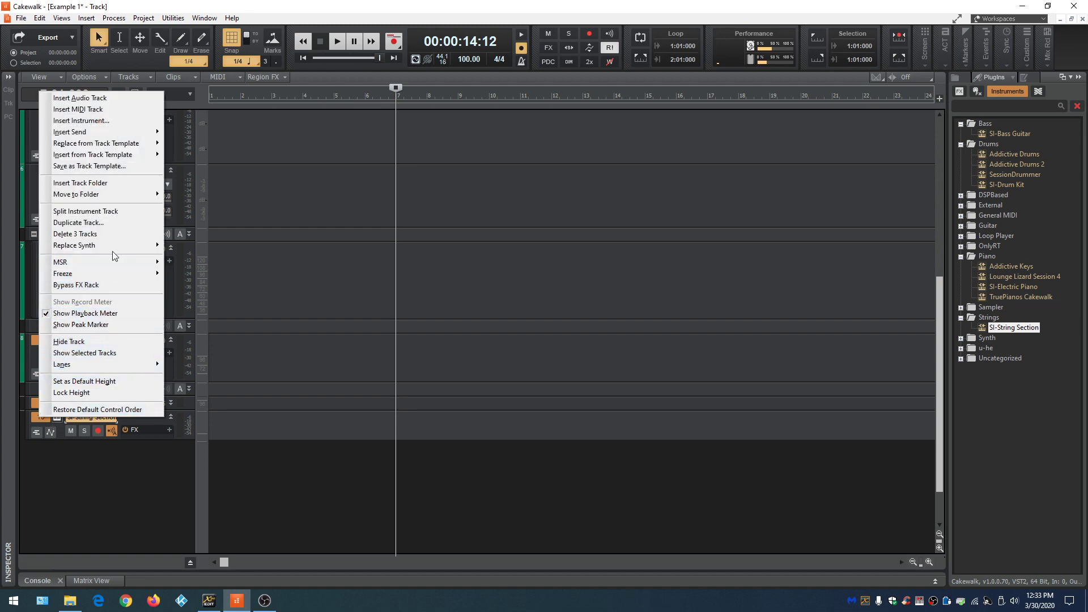
mouse_move(127, 195)
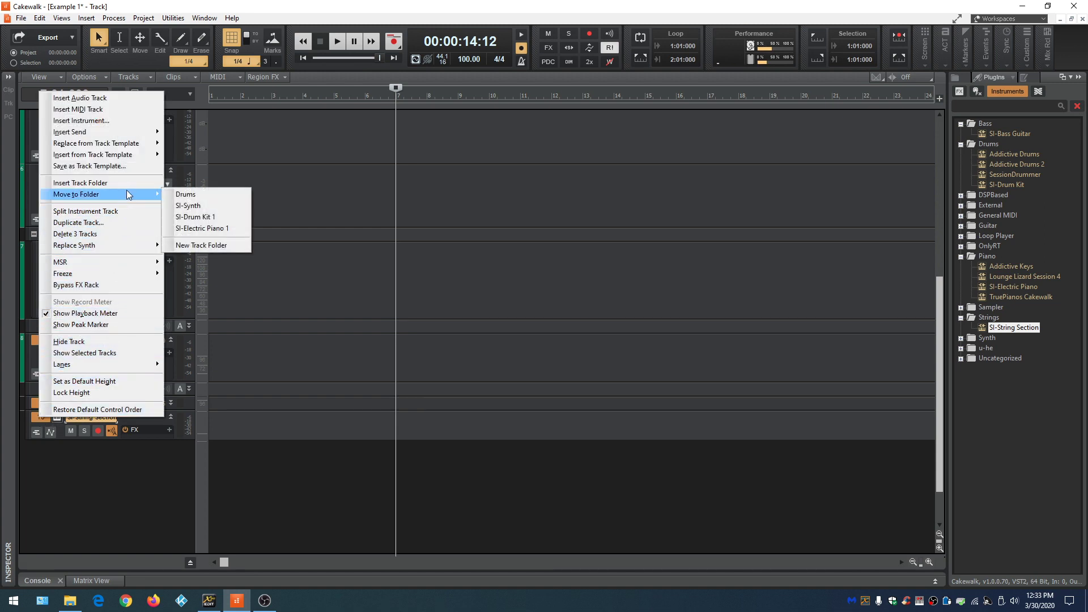
click(204, 205)
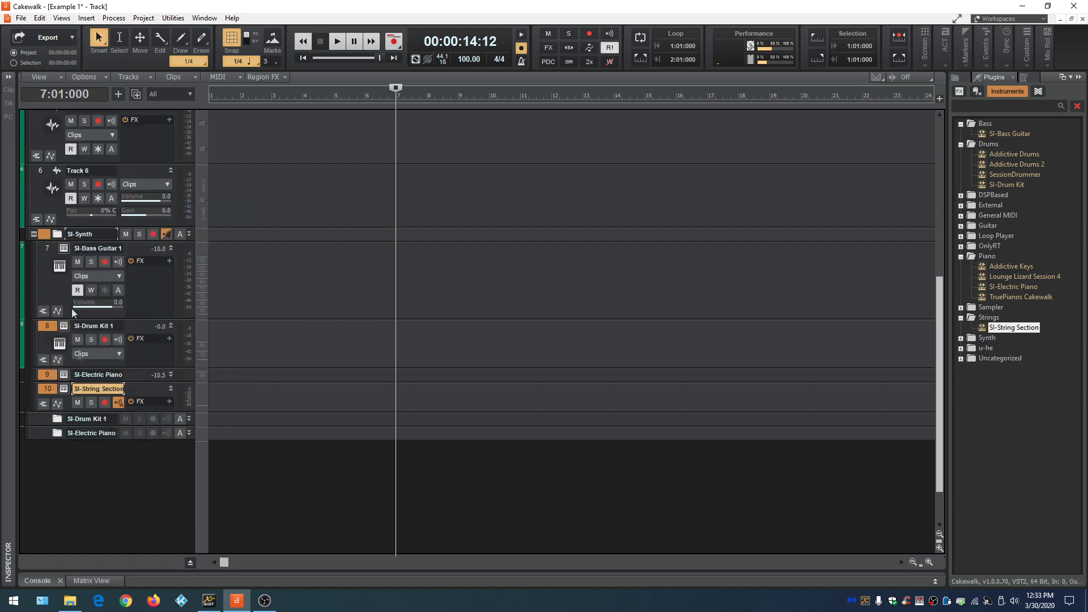
Delete the empty SI-Drum Kit 1 and SI-Electric Piano folders and fit all tracks to the window
right_click(39, 418)
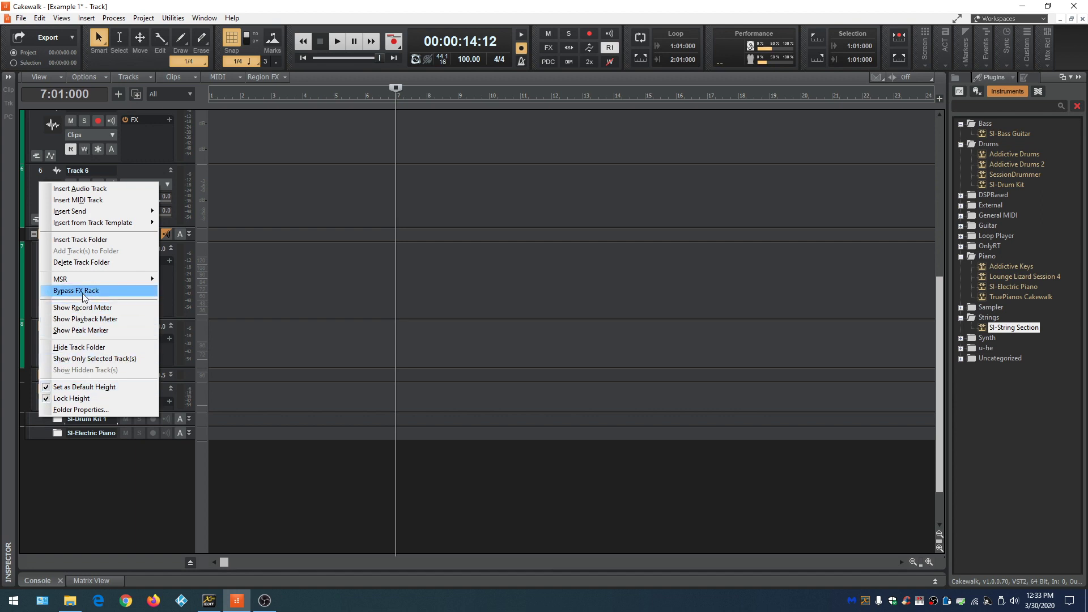
click(86, 262)
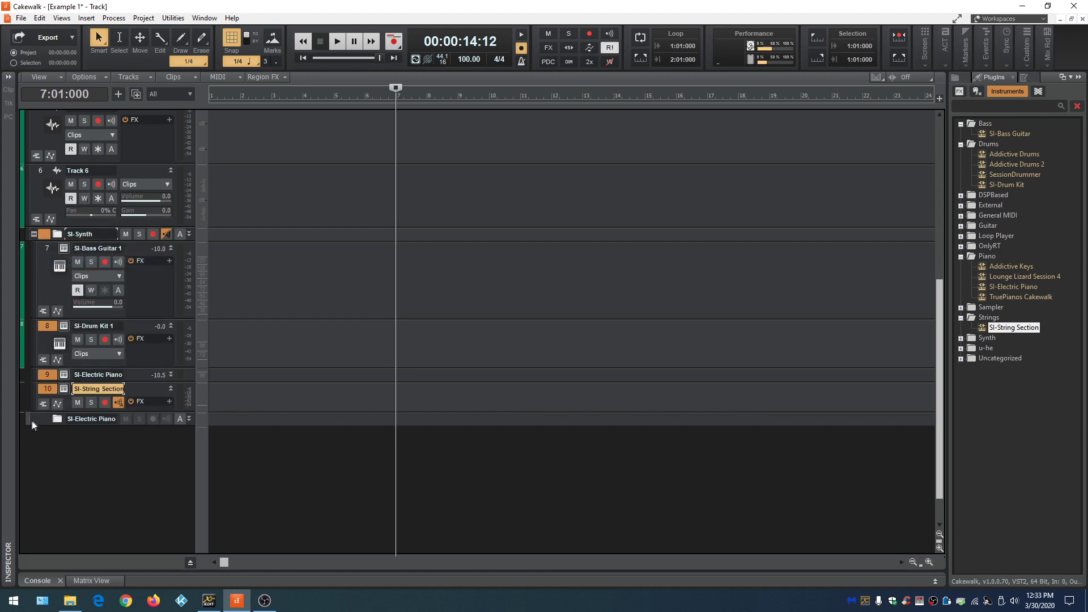
right_click(36, 419)
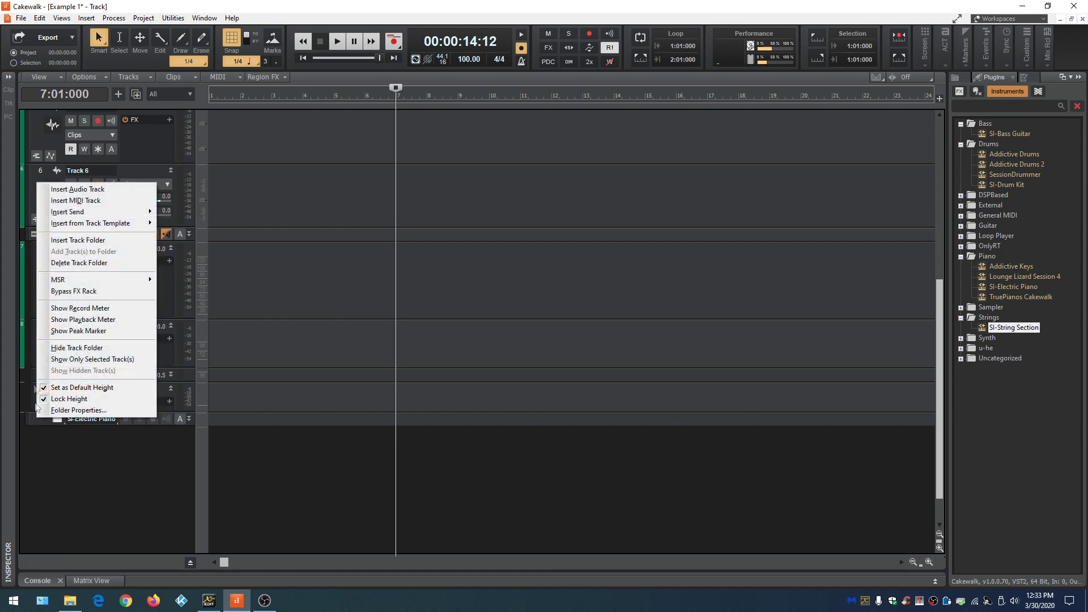
click(95, 264)
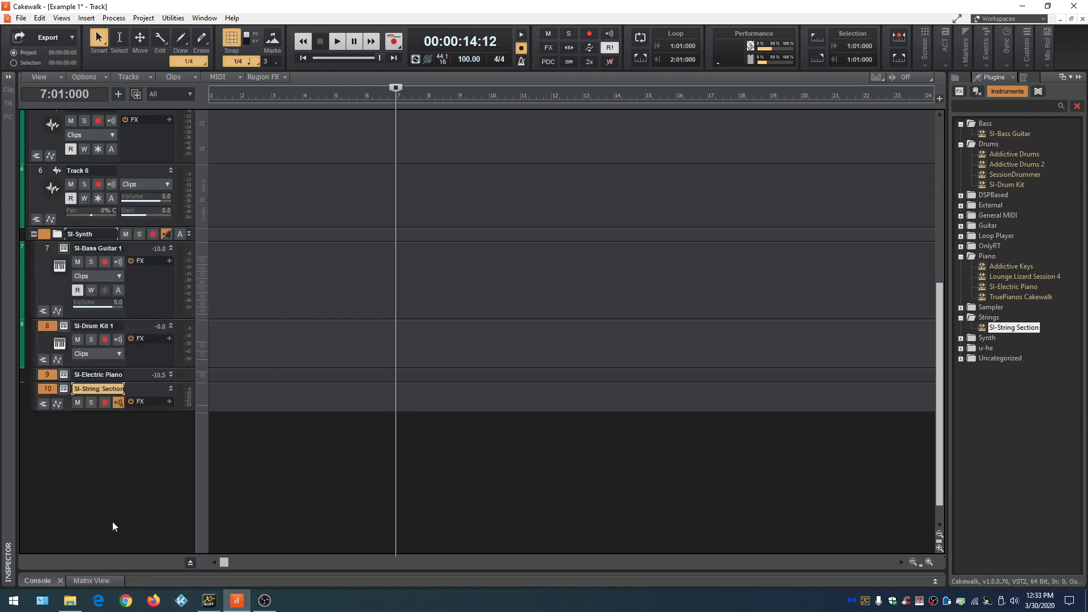
key(f)
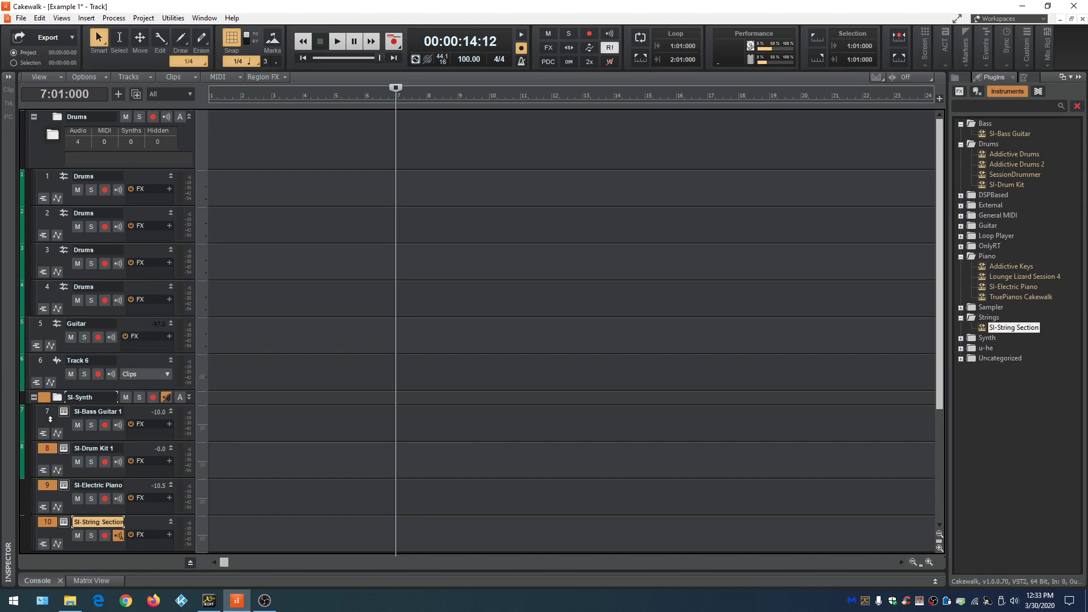
Toggle the SI-Synth folder's collapse, mute and solo on and off, then leave it collapsed
click(46, 416)
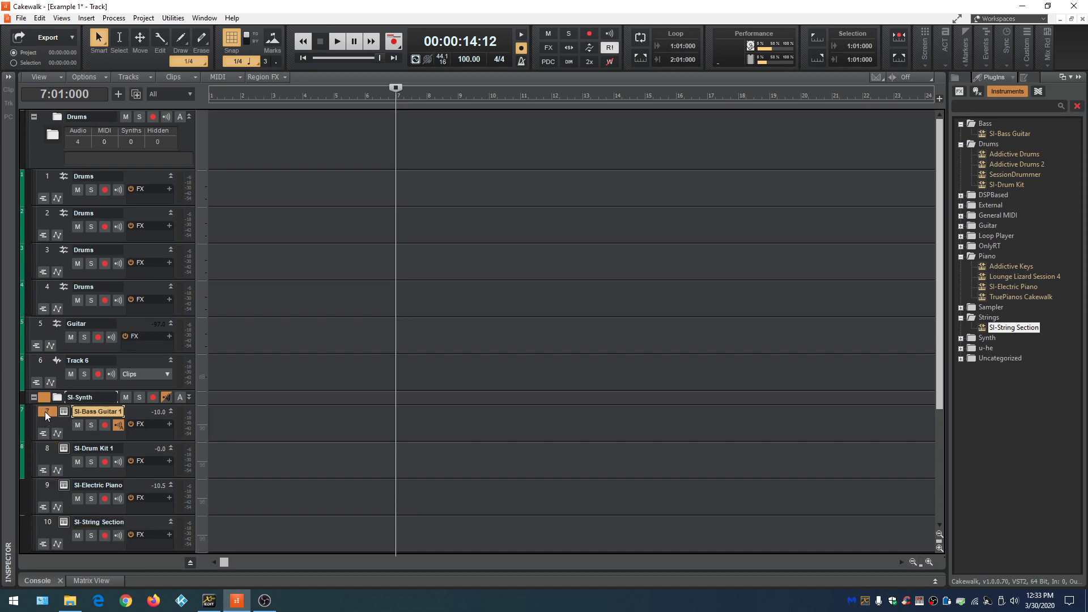
click(46, 411)
click(34, 398)
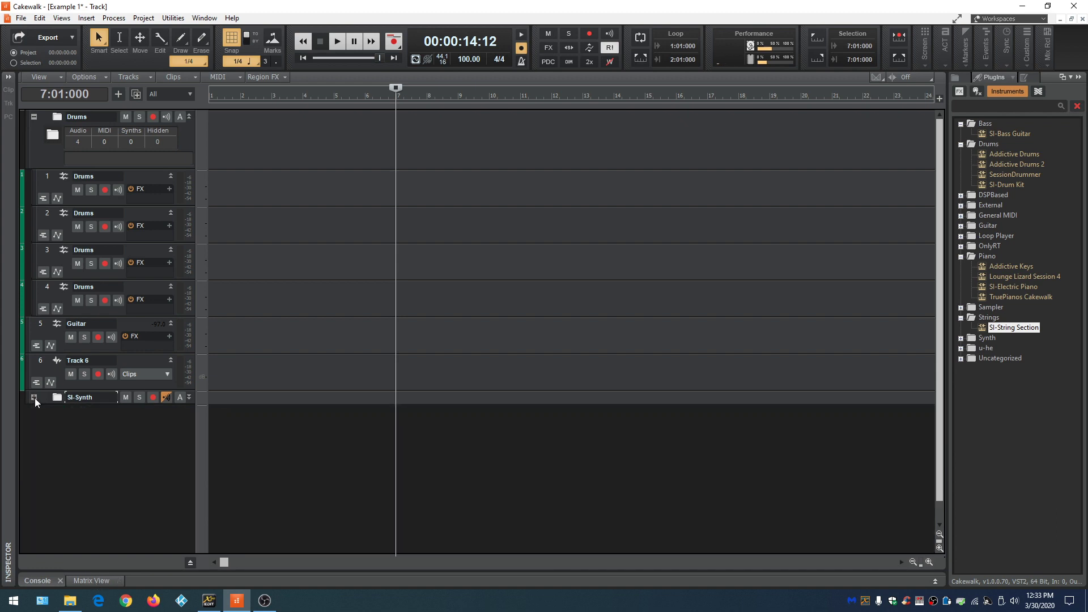
click(34, 398)
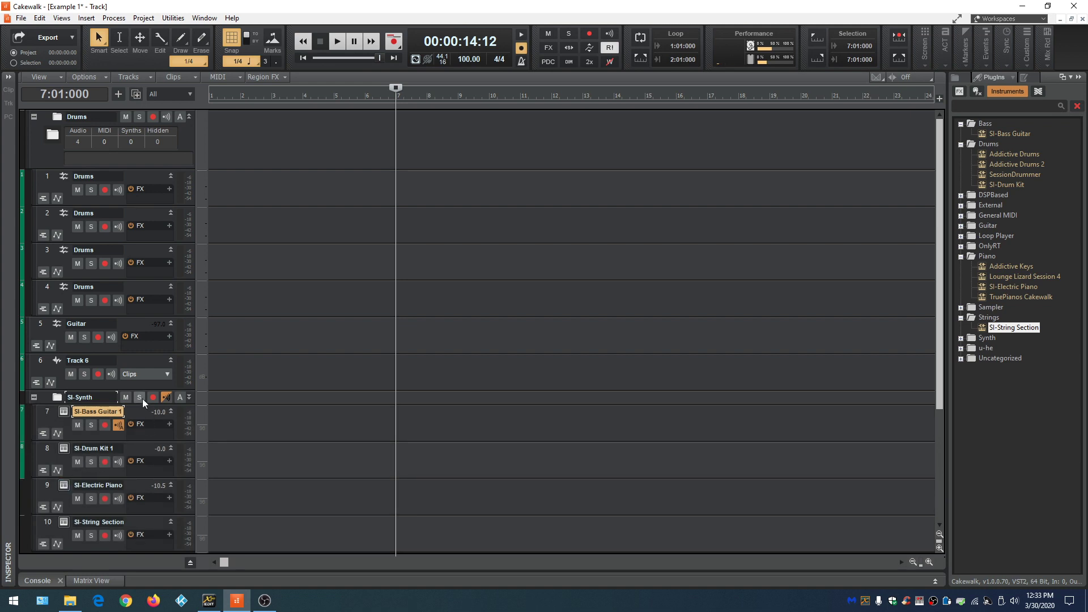
click(126, 397)
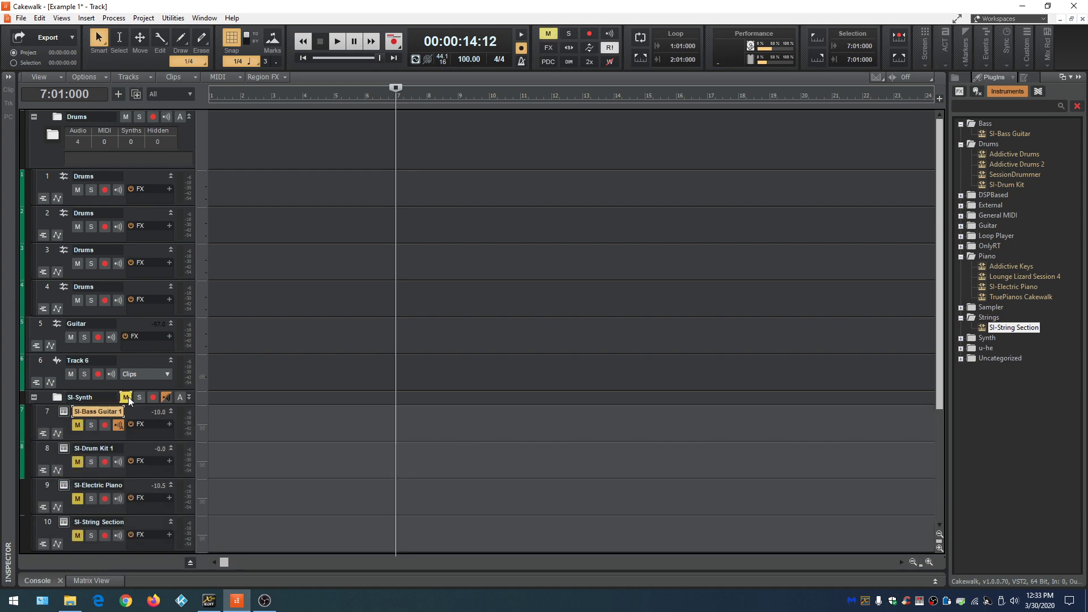
click(127, 397)
click(139, 397)
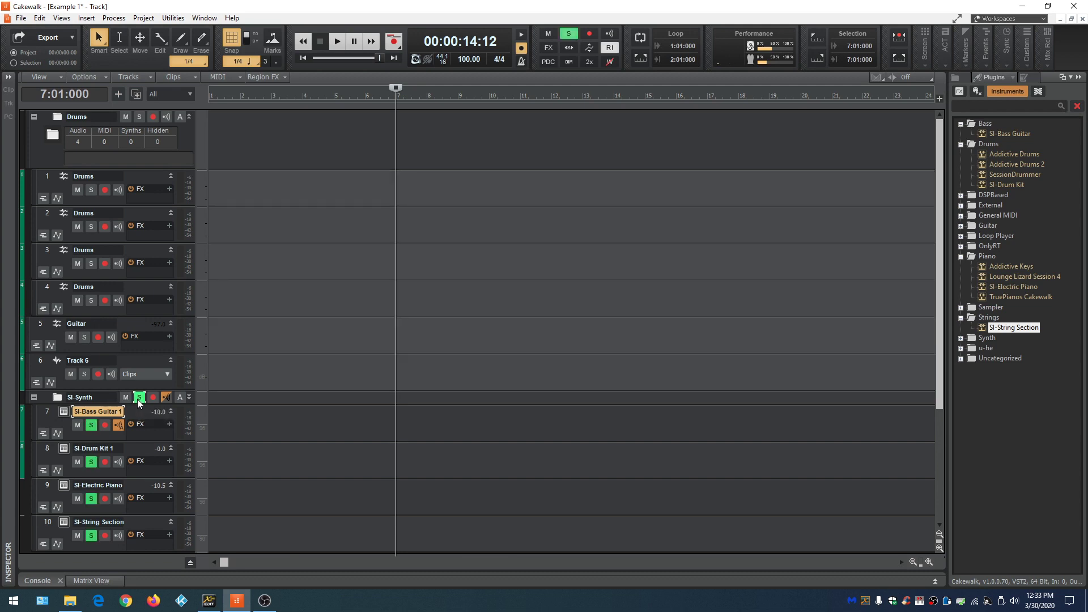
click(139, 398)
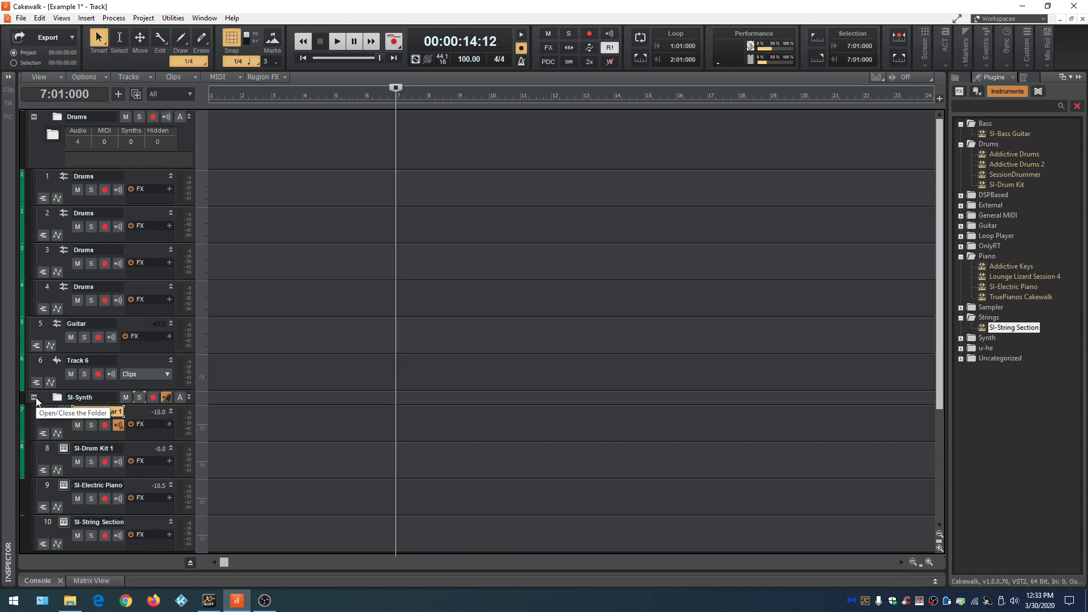
click(34, 397)
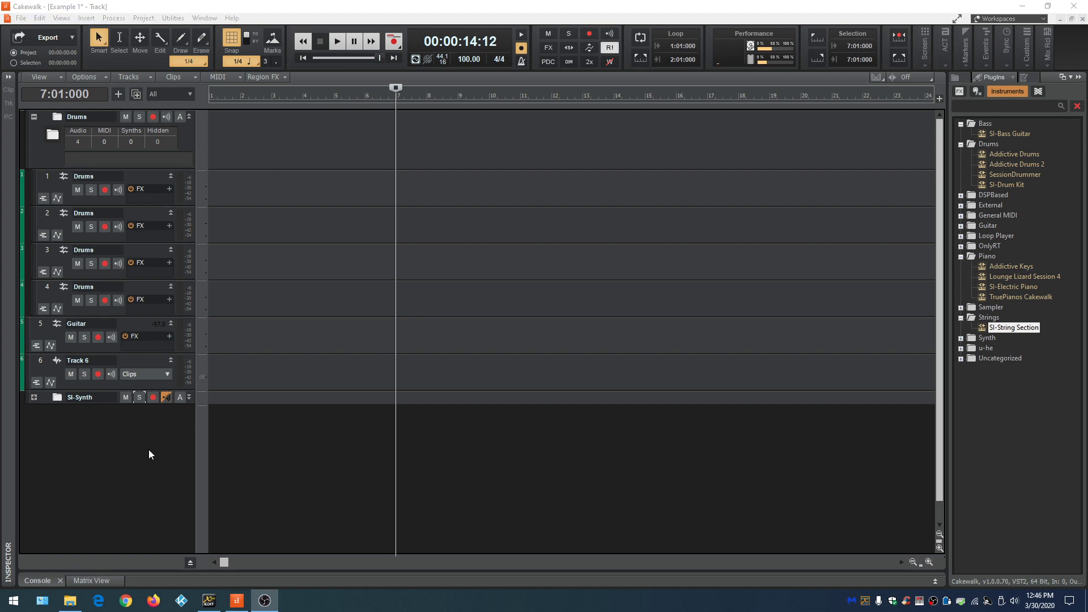
Cycle the plugin browser through Audio FX, MIDI FX, Instruments and ReWire, then show Media
click(1039, 91)
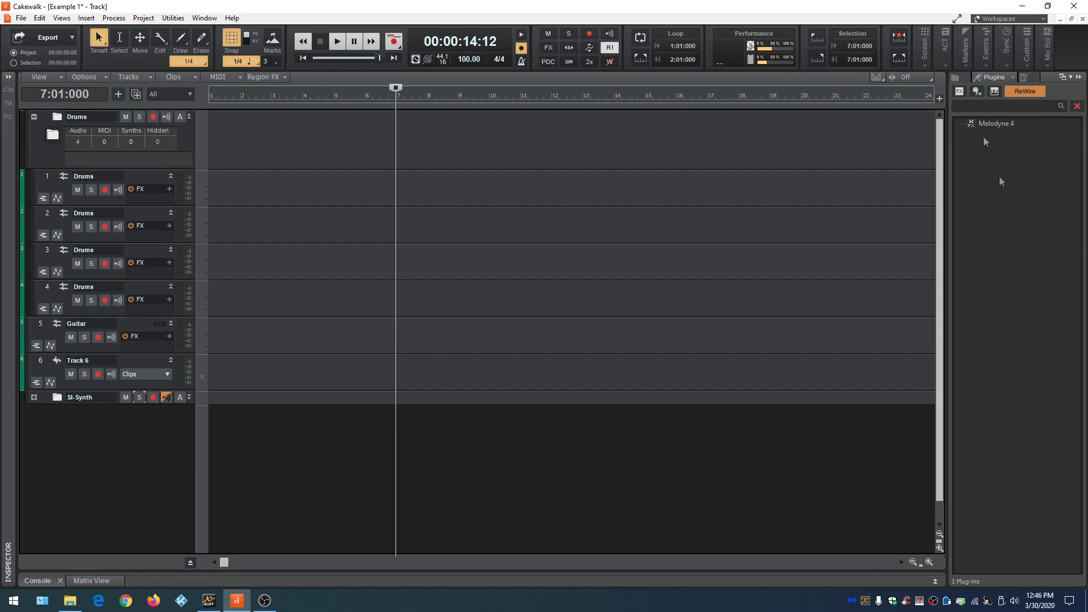
click(961, 91)
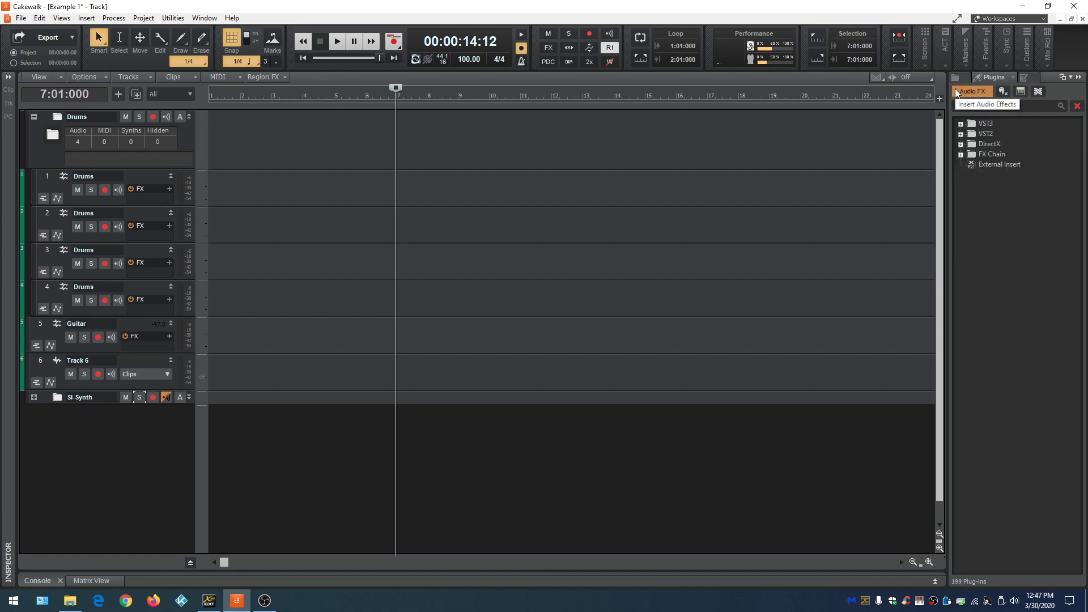
click(1004, 92)
click(1020, 91)
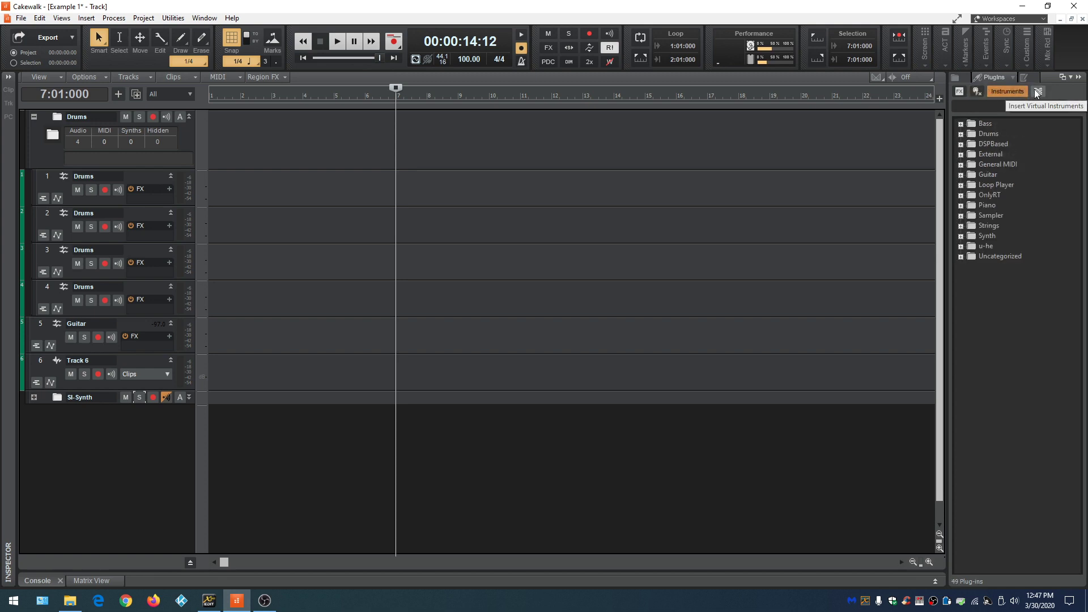
click(1038, 91)
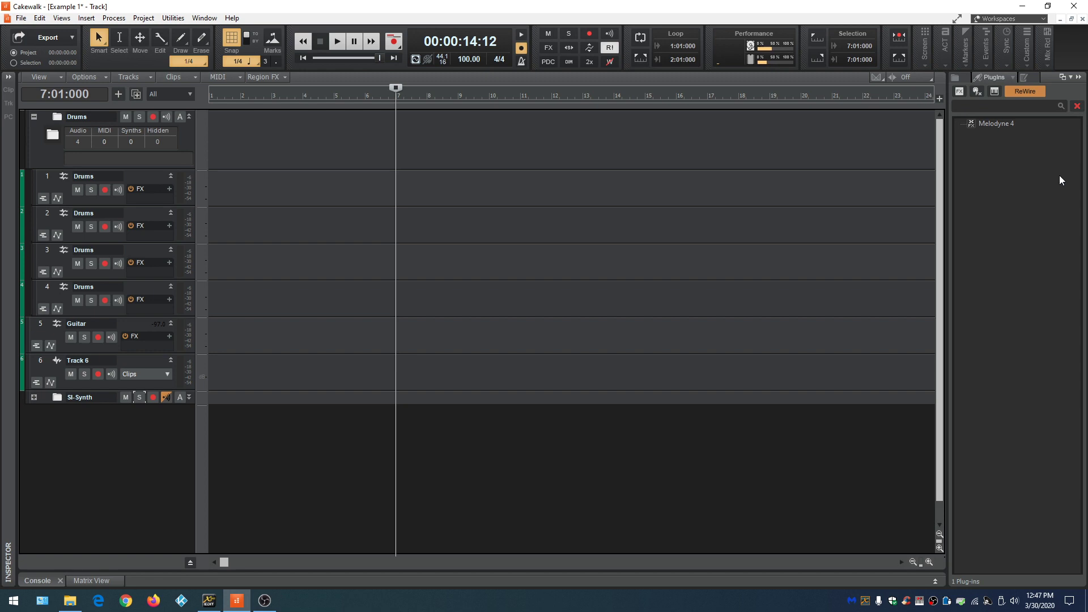
click(961, 77)
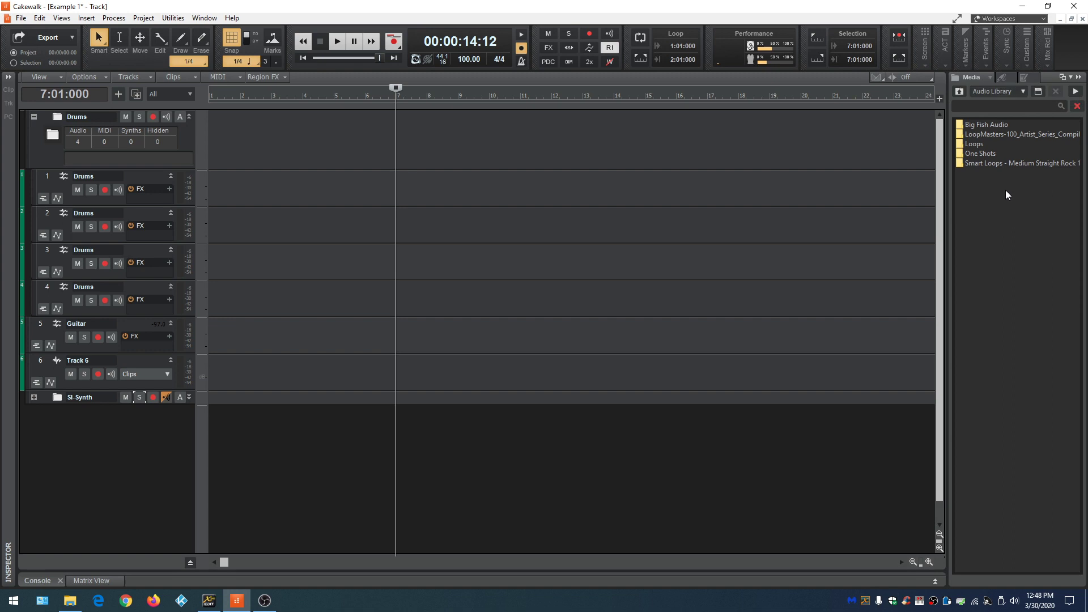
Browse into MIDI Library > Drums > Alt Rock, then step back up to the CkwlkCnt folder
click(960, 92)
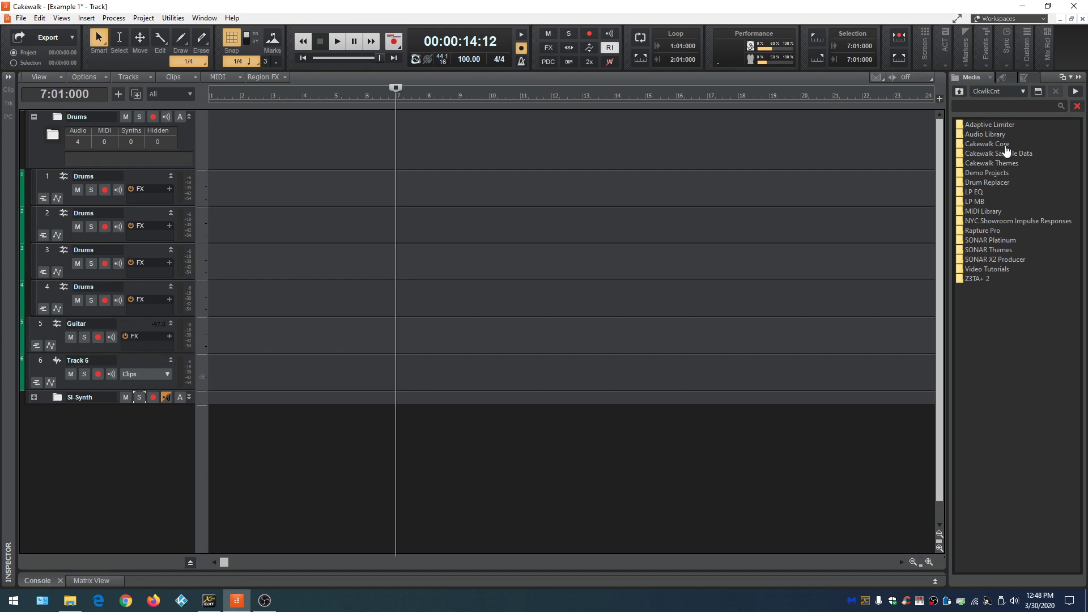
double_click(970, 212)
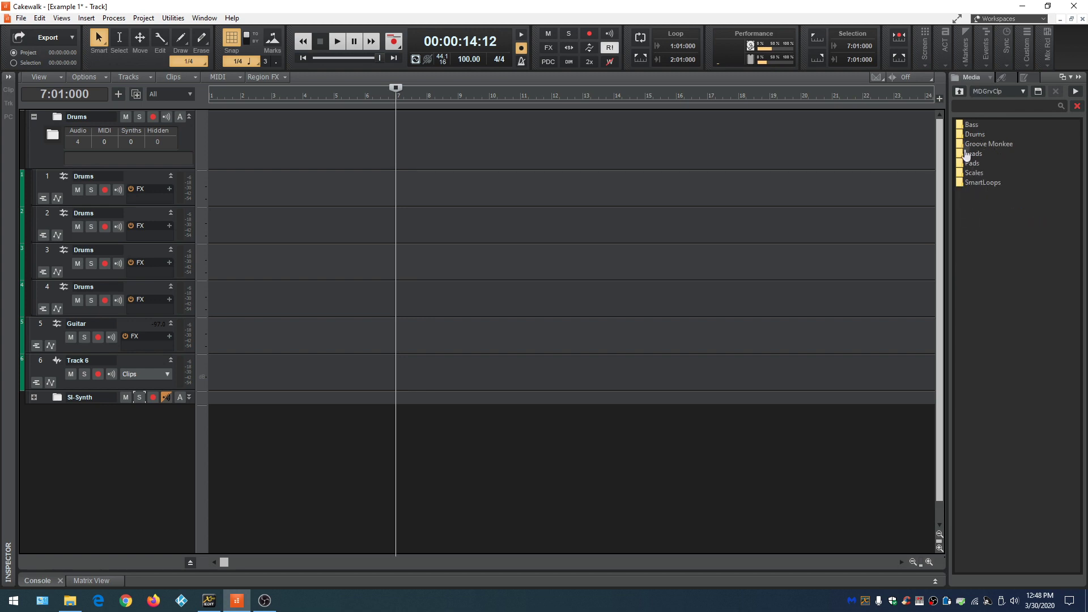
double_click(973, 137)
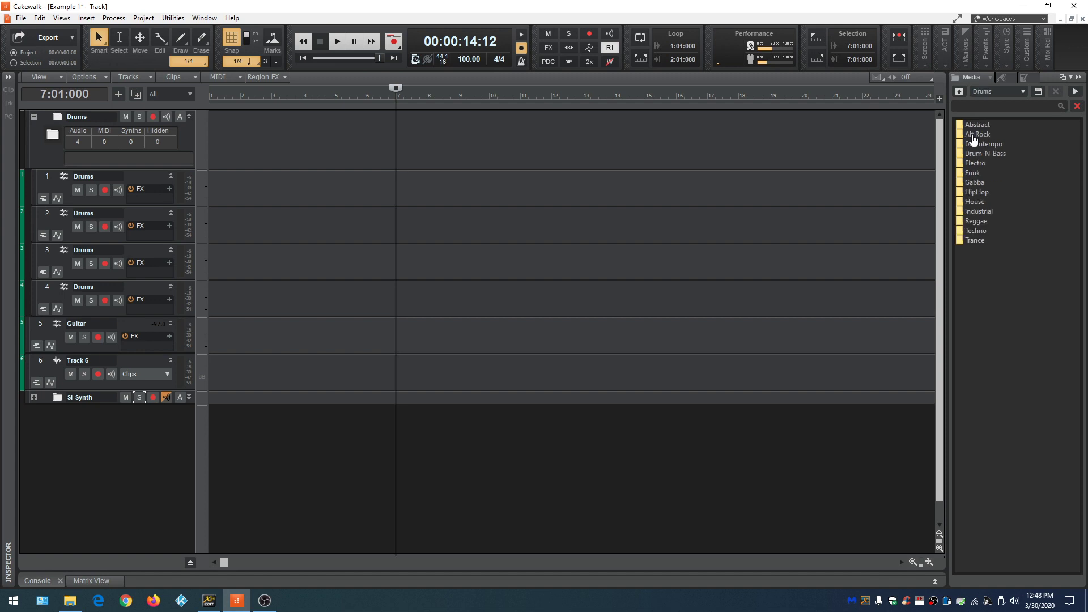
double_click(974, 134)
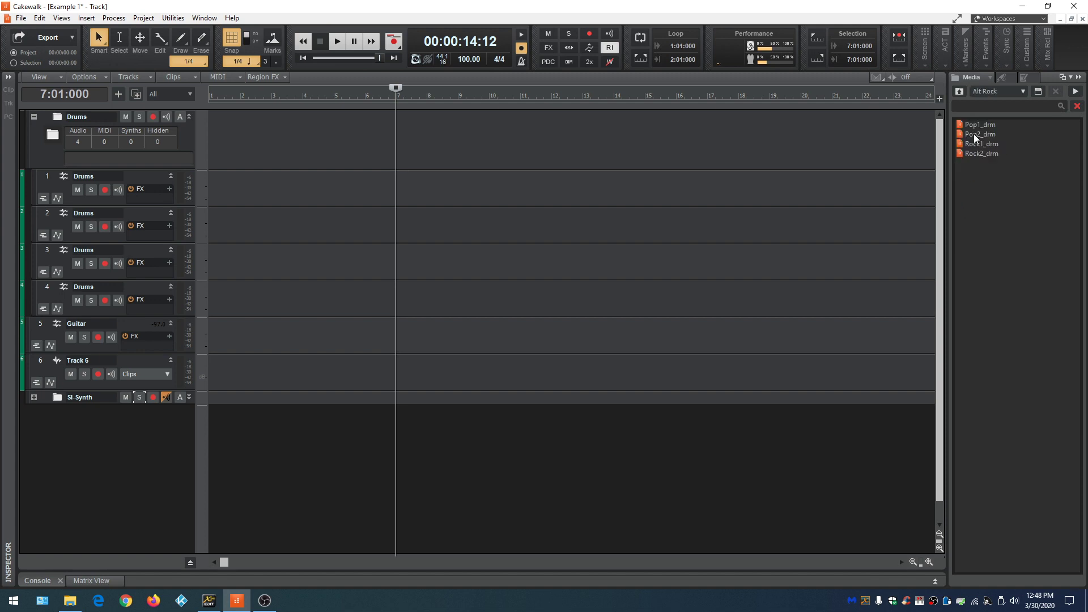
click(959, 91)
click(959, 92)
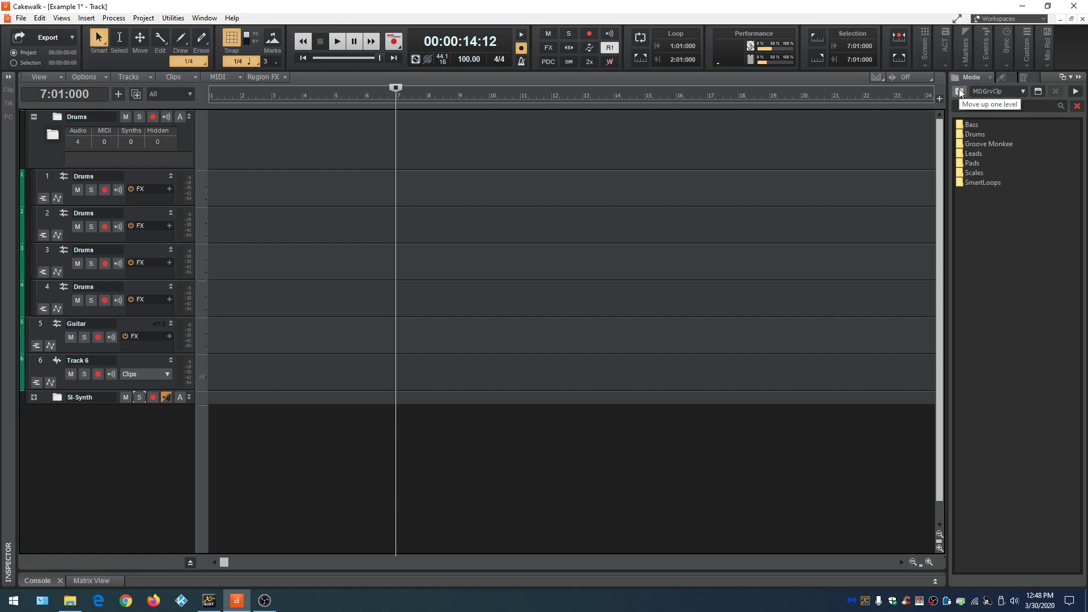
click(959, 91)
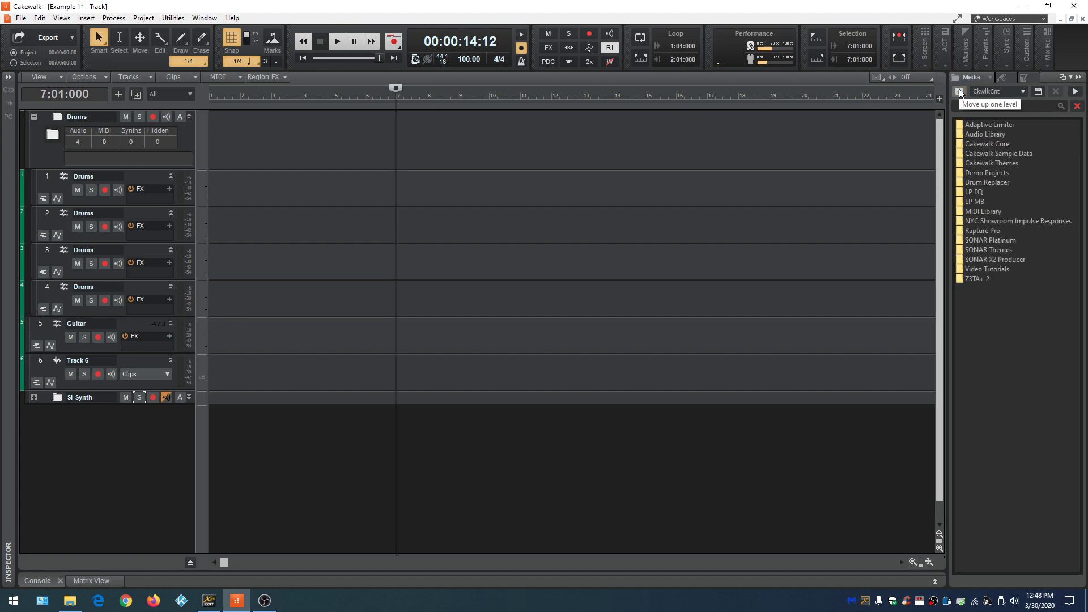
Open Audio Library > Big Fish Audio > Cinematic > Suspense > 06 Berimbau Chase 113 Fm
double_click(984, 136)
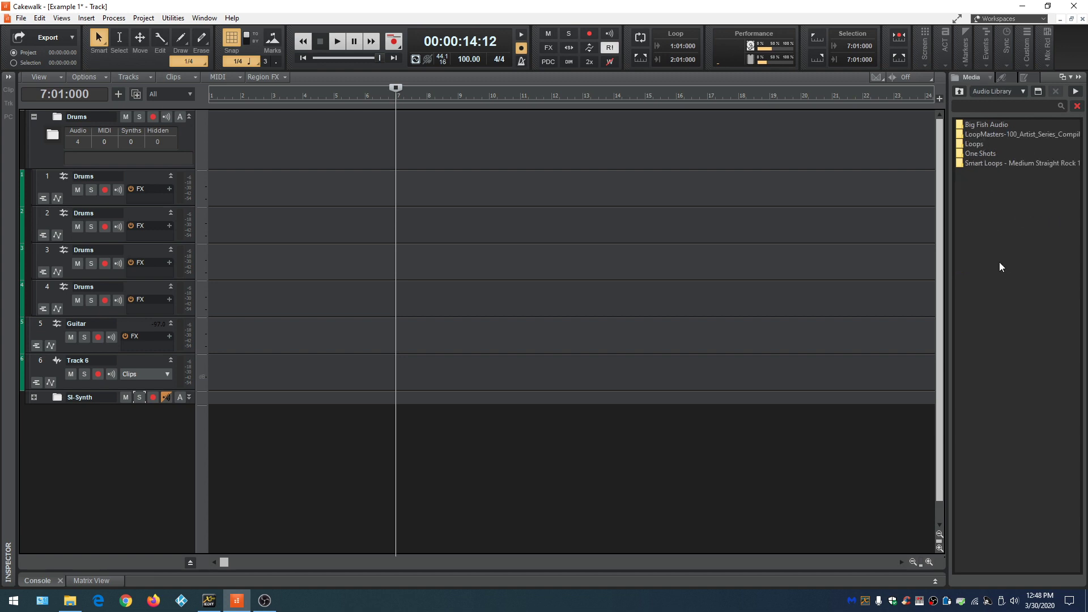
double_click(980, 124)
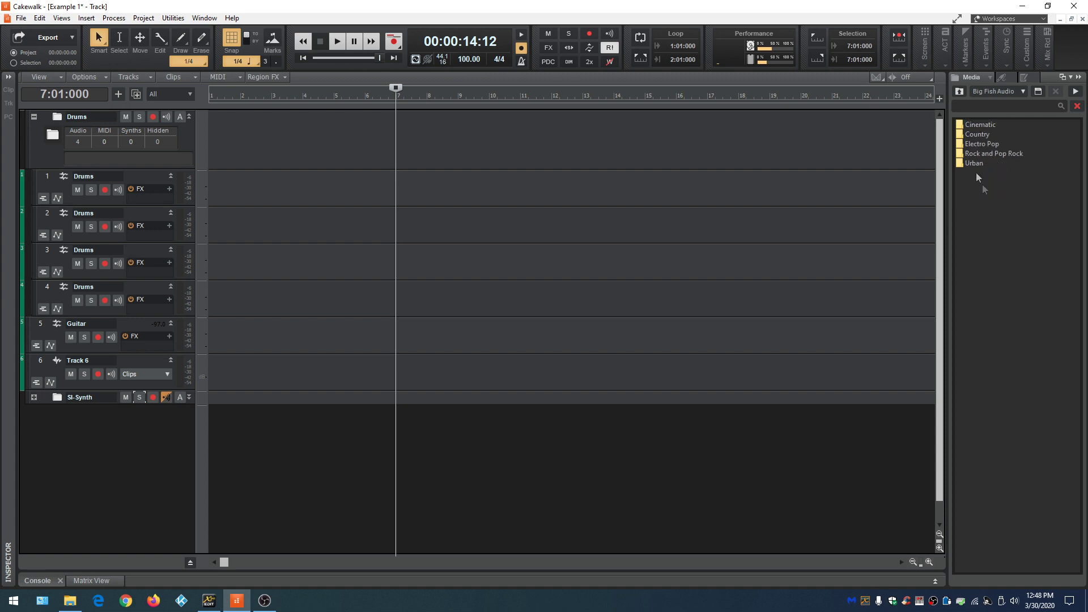
double_click(978, 125)
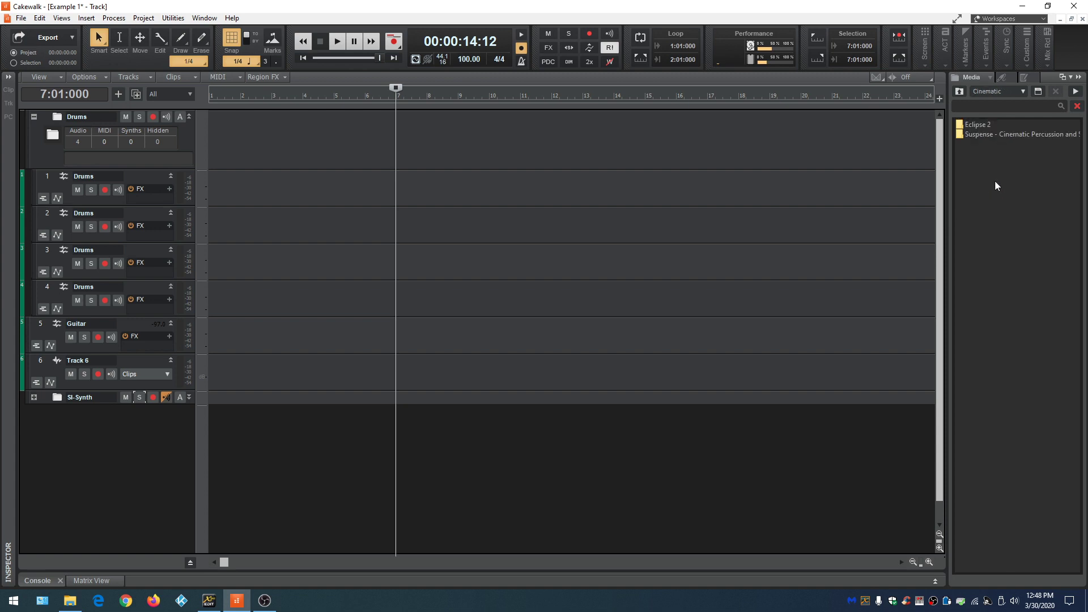
click(981, 139)
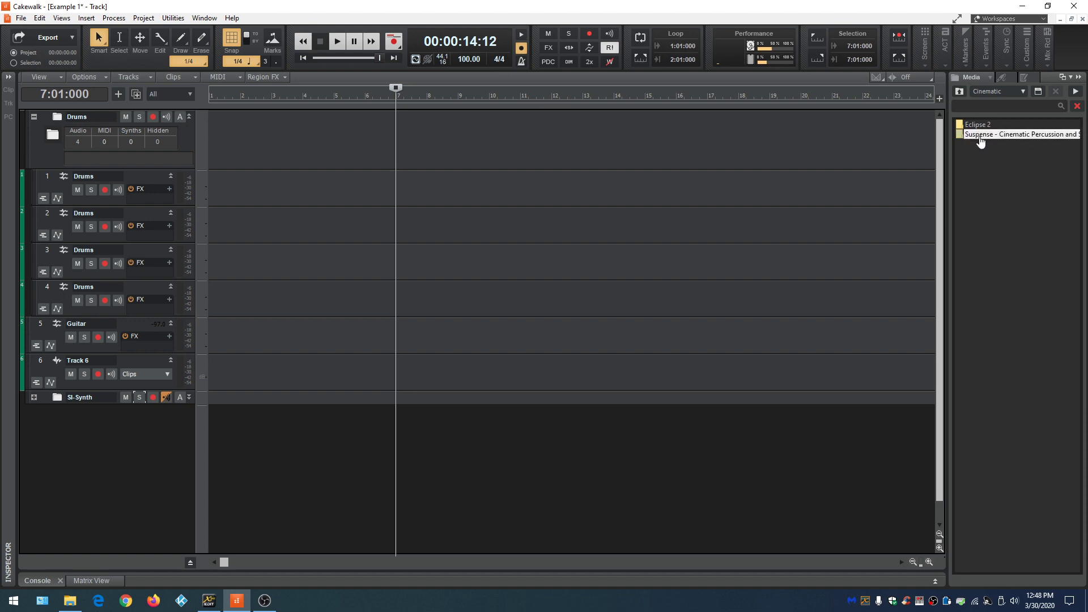
double_click(981, 139)
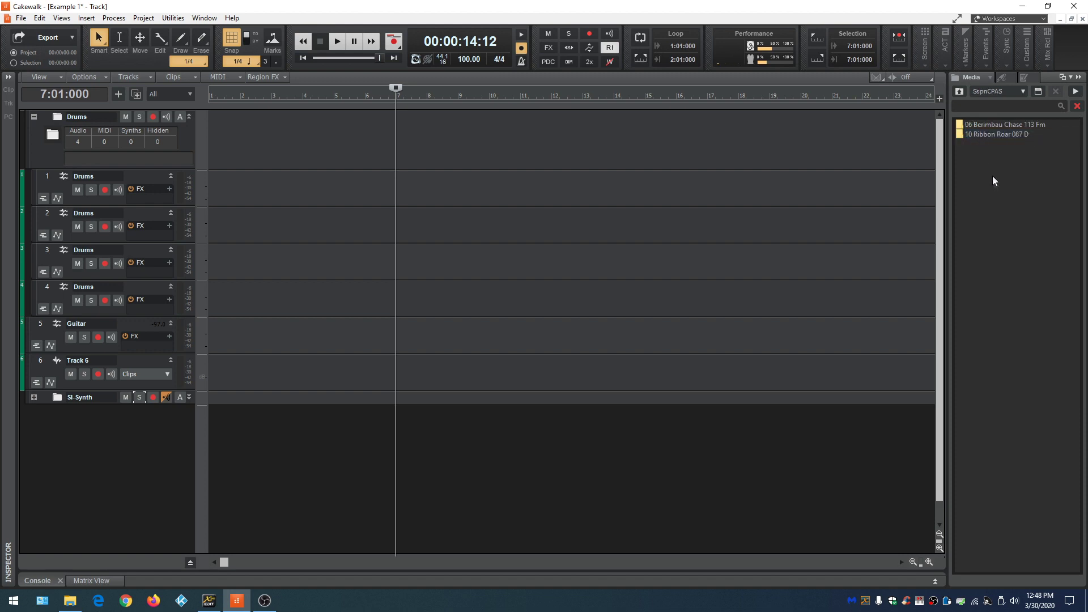
double_click(992, 125)
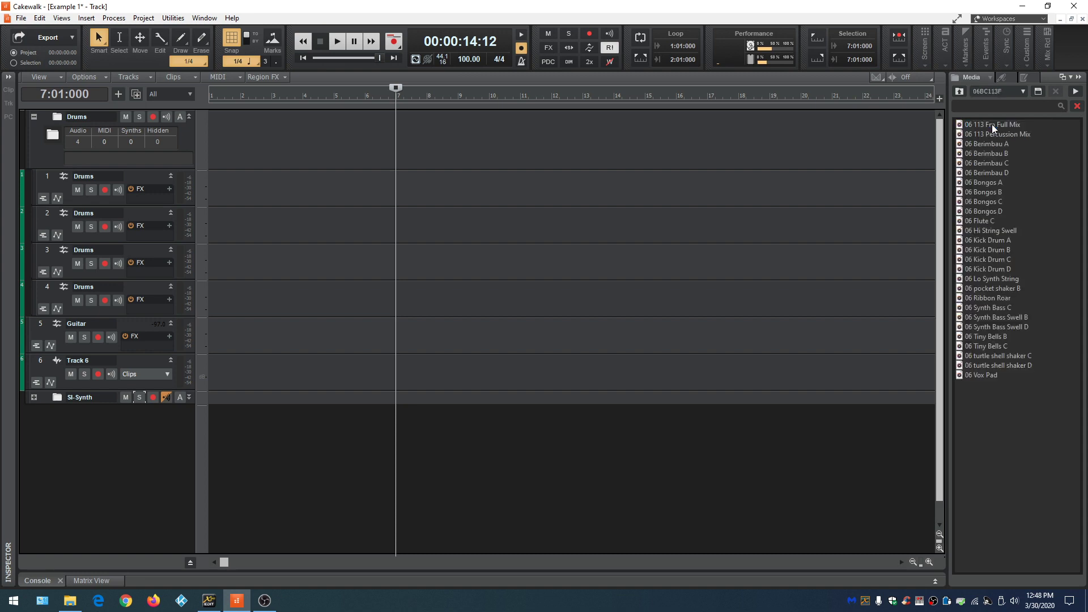
Preview the 06 Berimbau C and 06 Bongos B loops, then drop Bongos B onto track 1
click(987, 164)
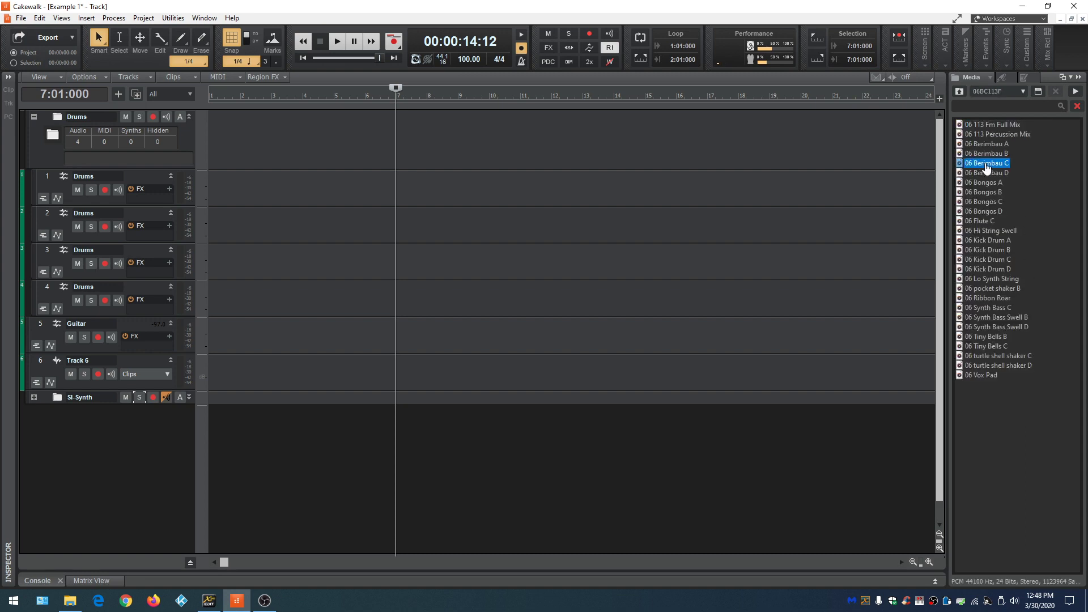
click(1077, 91)
click(1076, 92)
click(988, 194)
click(1075, 91)
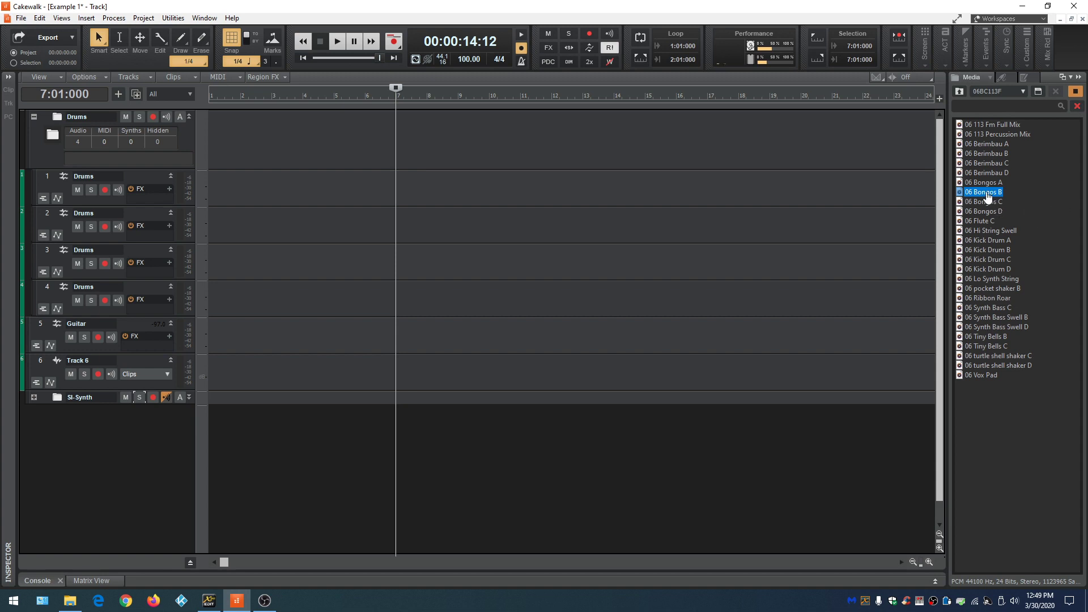
drag(987, 197, 224, 192)
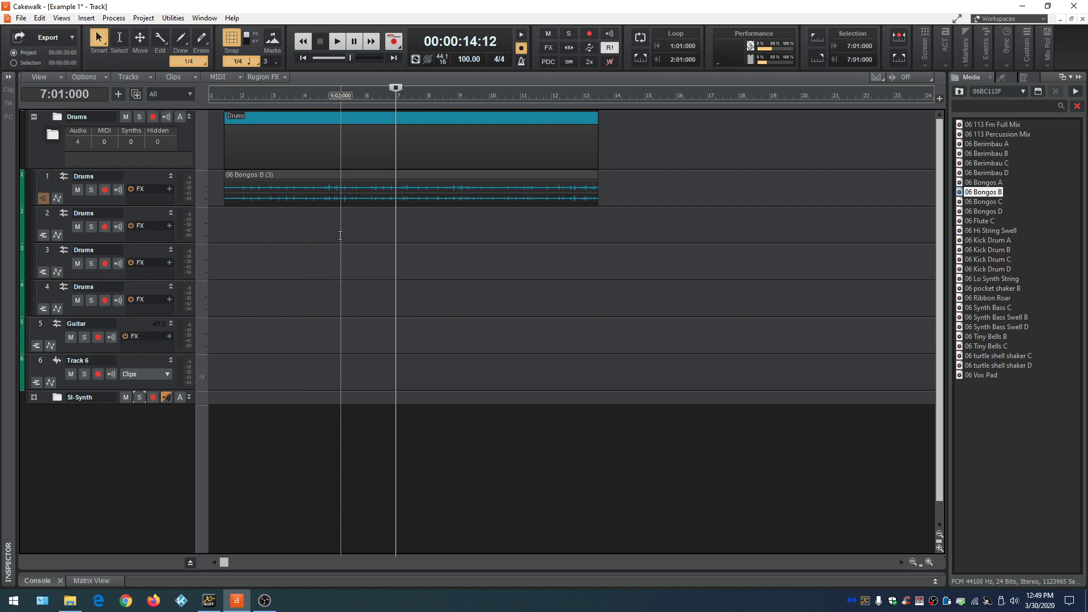
Slide the 06 Bongos B clip to the song start, play it back, and collapse the Drums folder
click(334, 117)
drag(334, 117, 319, 117)
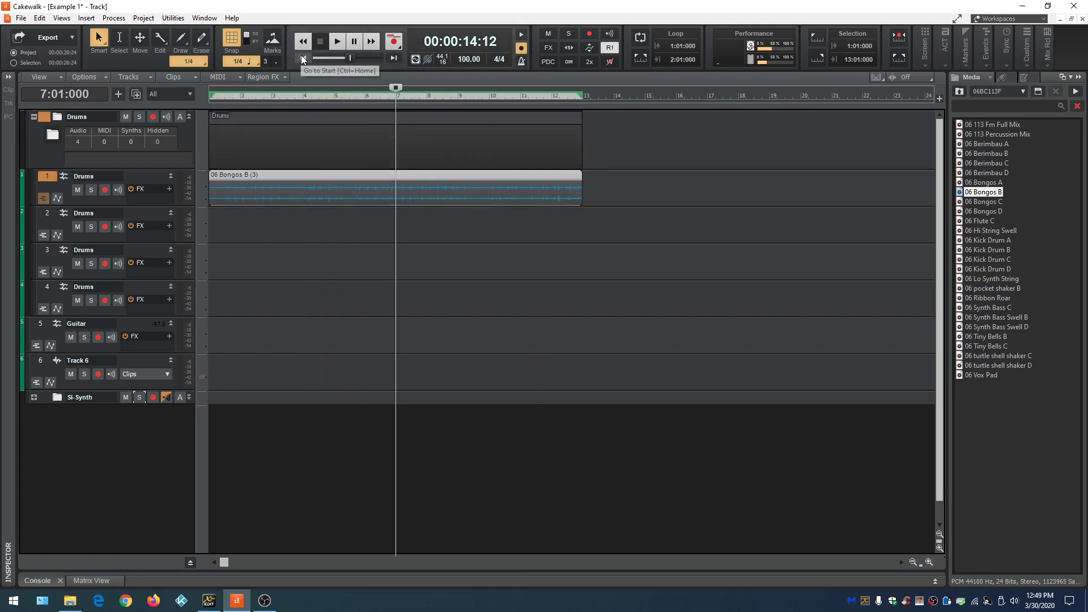
click(302, 58)
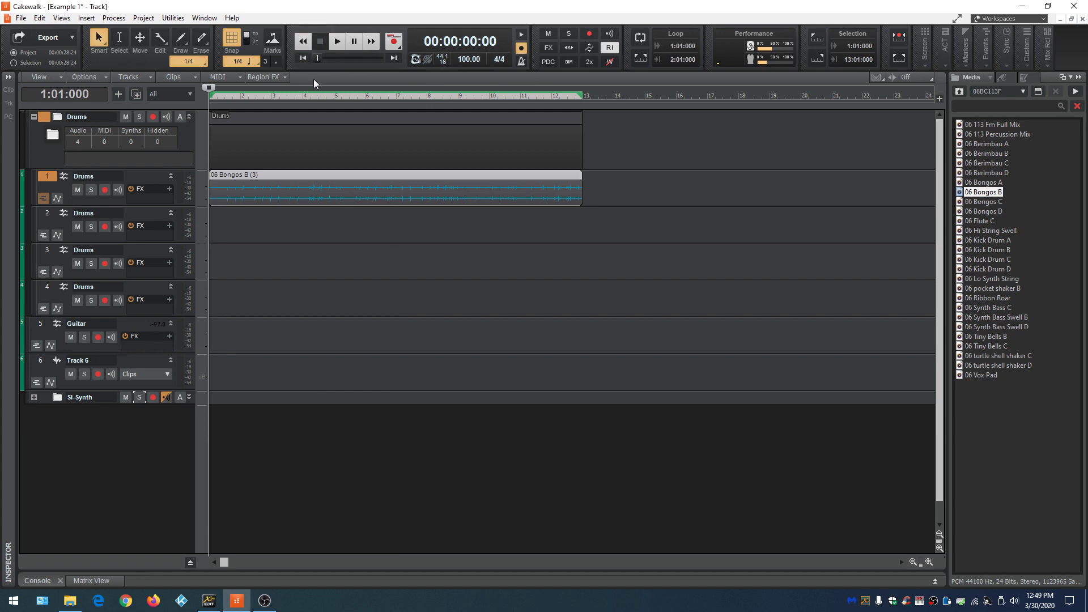
click(336, 43)
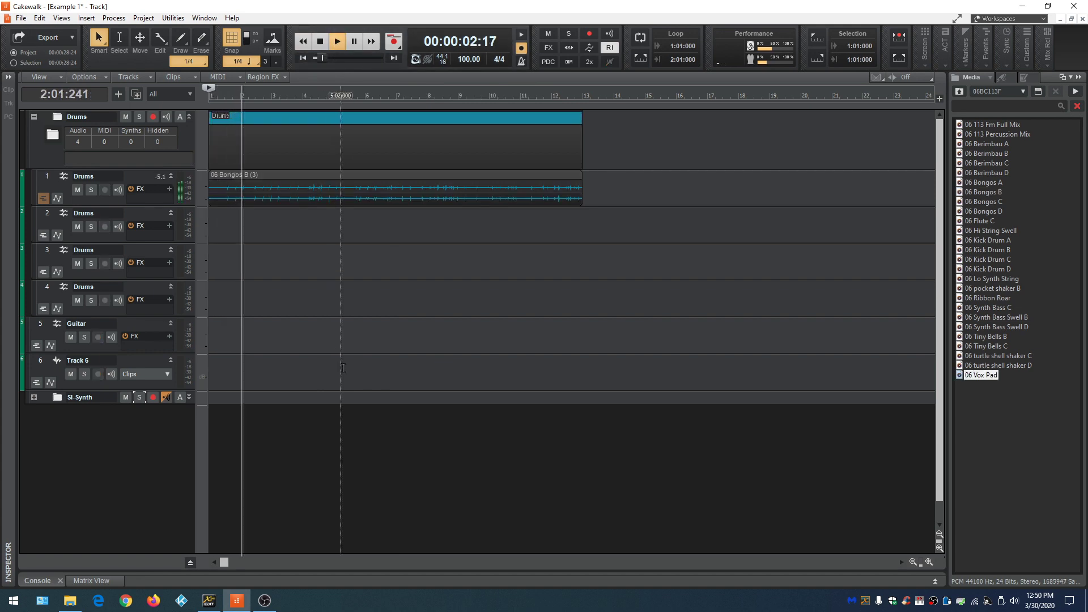
click(321, 41)
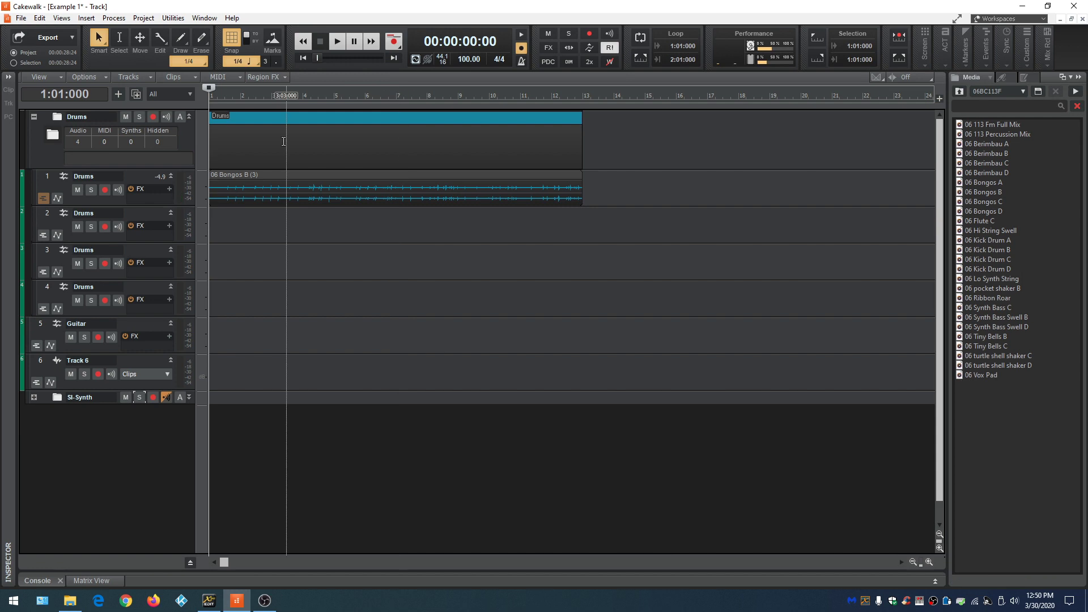
click(34, 118)
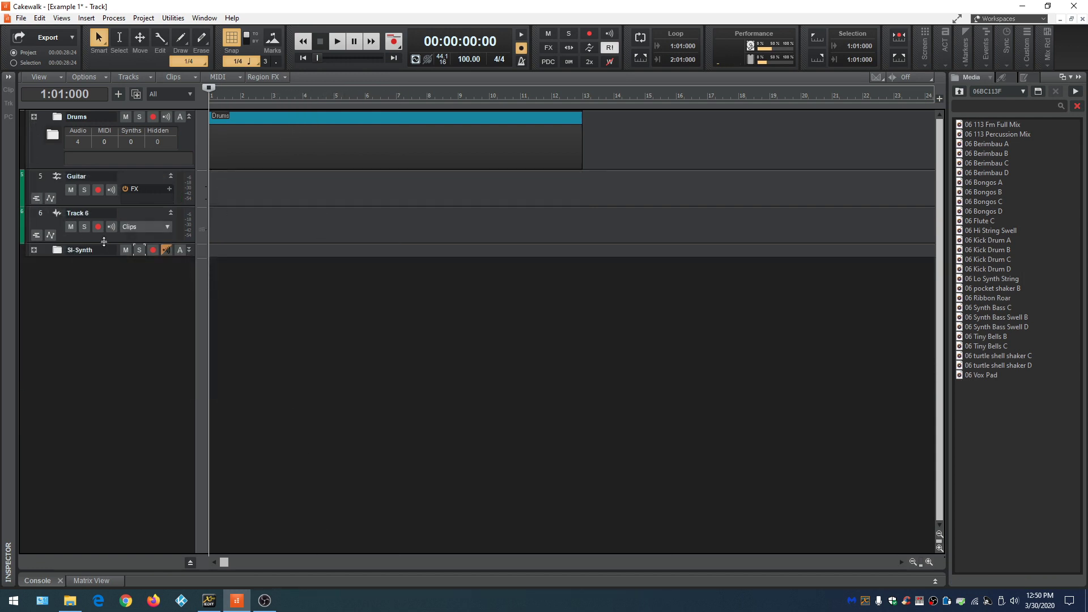
Enlarge Track 6, preview the 06 Vox Pad loop and drop it onto Track 6
drag(103, 242, 103, 373)
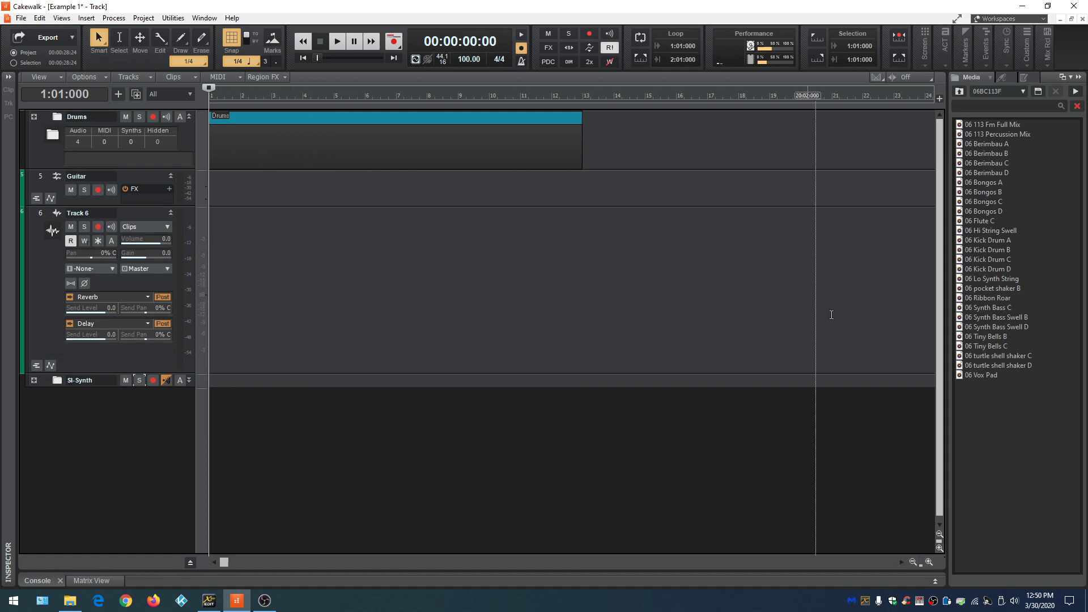
click(989, 376)
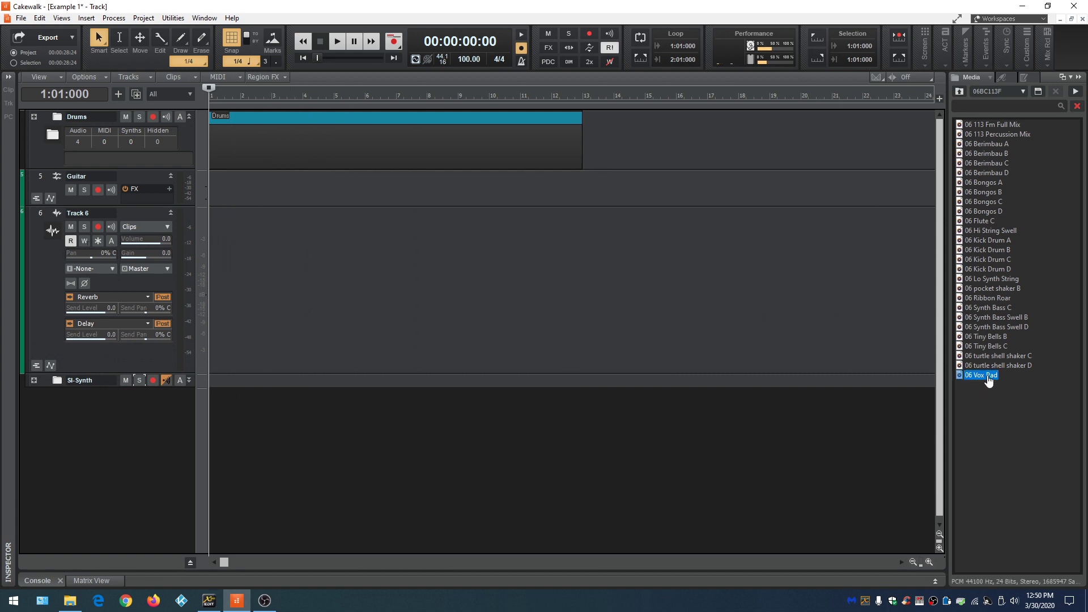
click(1075, 92)
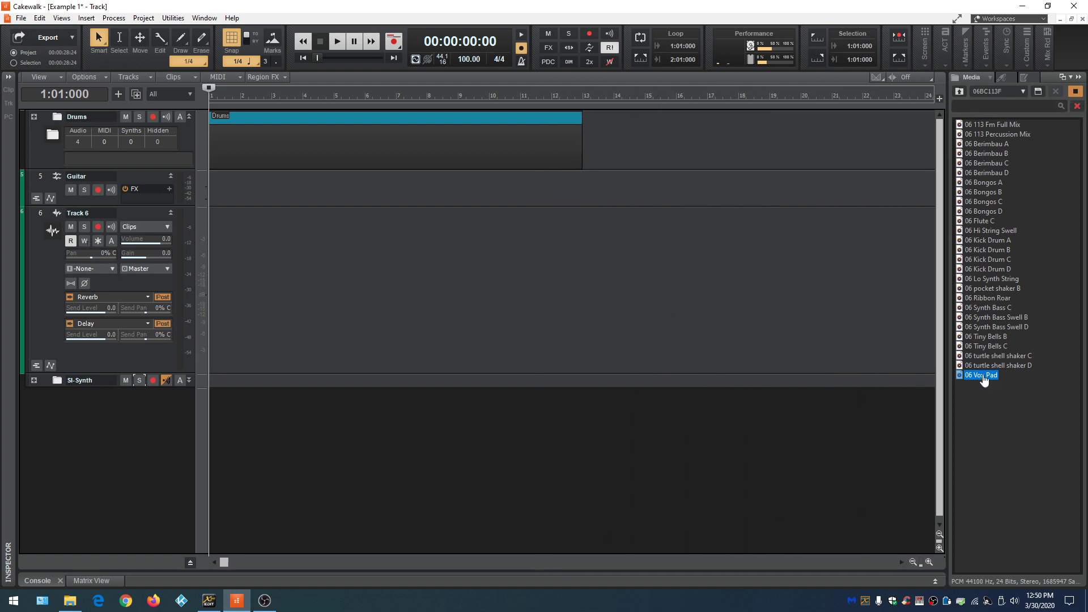
mouse_move(984, 381)
mouse_down()
mouse_move(338, 299)
mouse_move(240, 304)
mouse_up()
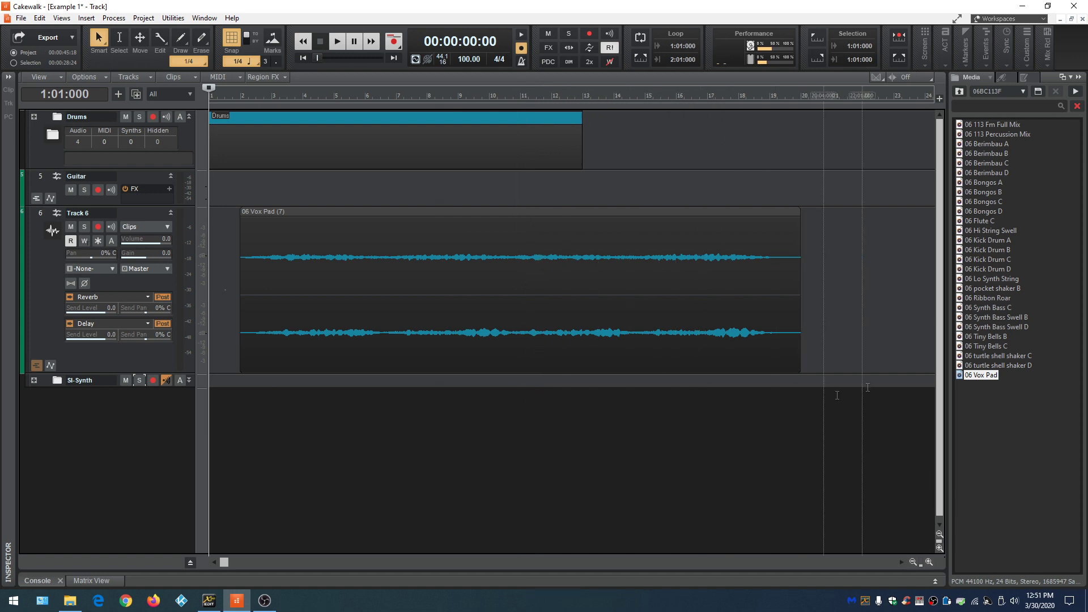
Place the 06 Synth Bass C loop on the Guitar track at bar 2, play, and enlarge the track
click(992, 312)
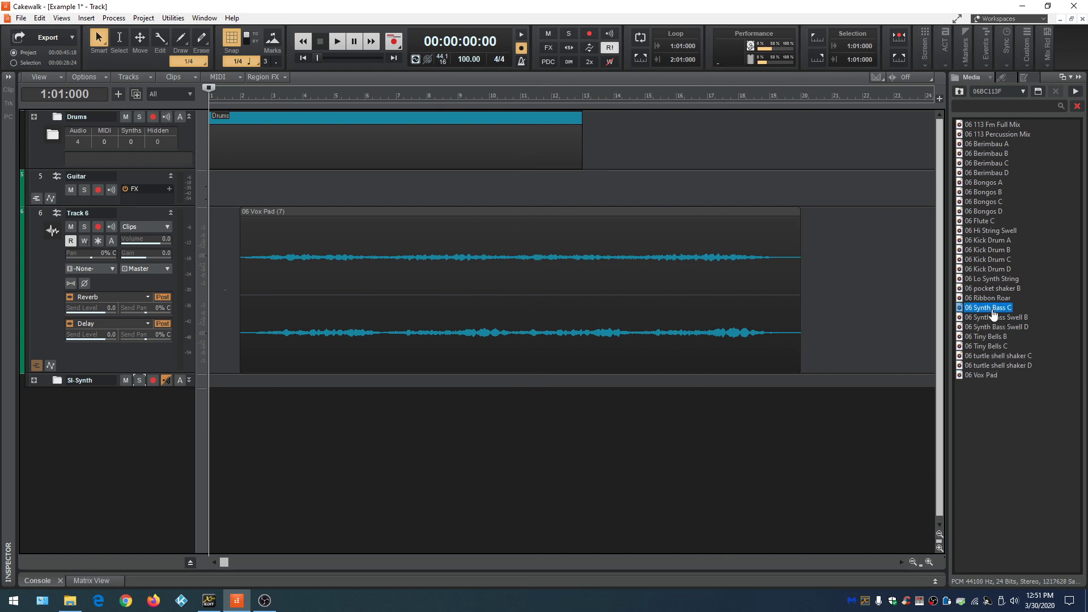
click(1076, 92)
drag(988, 311, 271, 187)
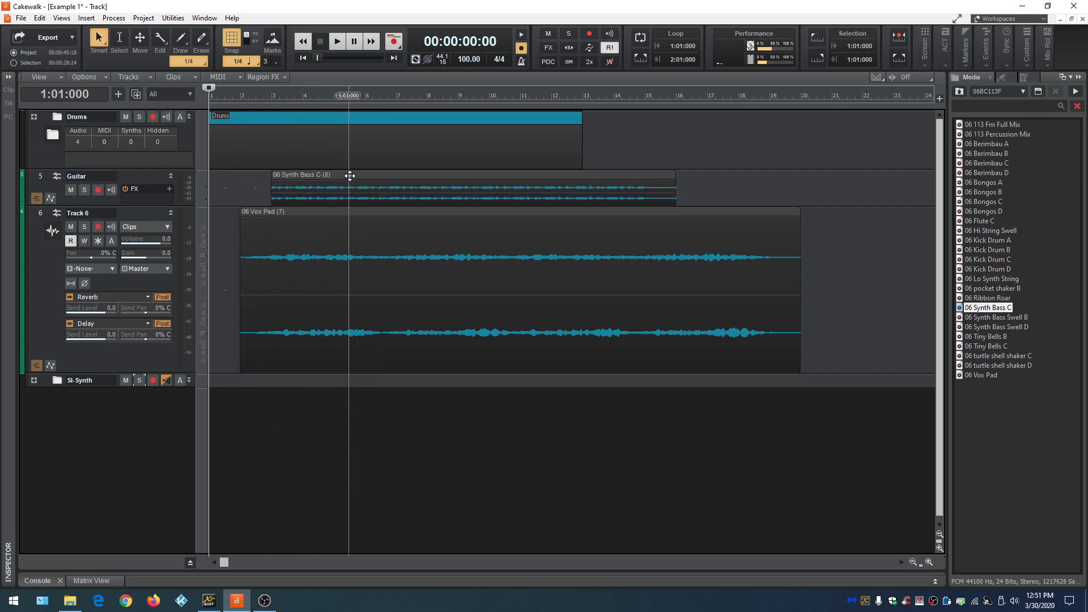
drag(349, 175, 319, 176)
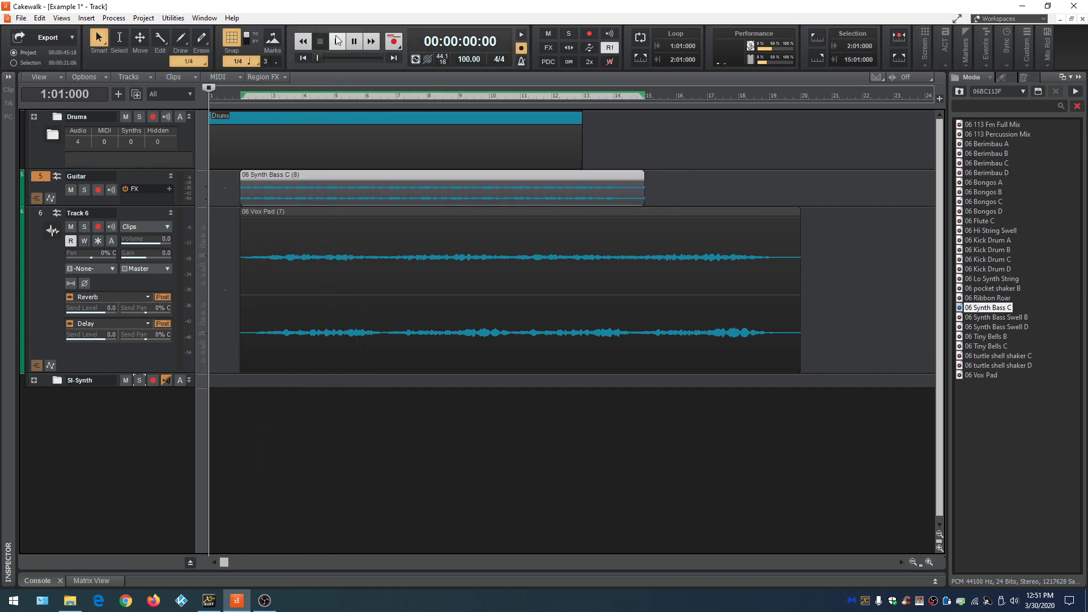
click(337, 41)
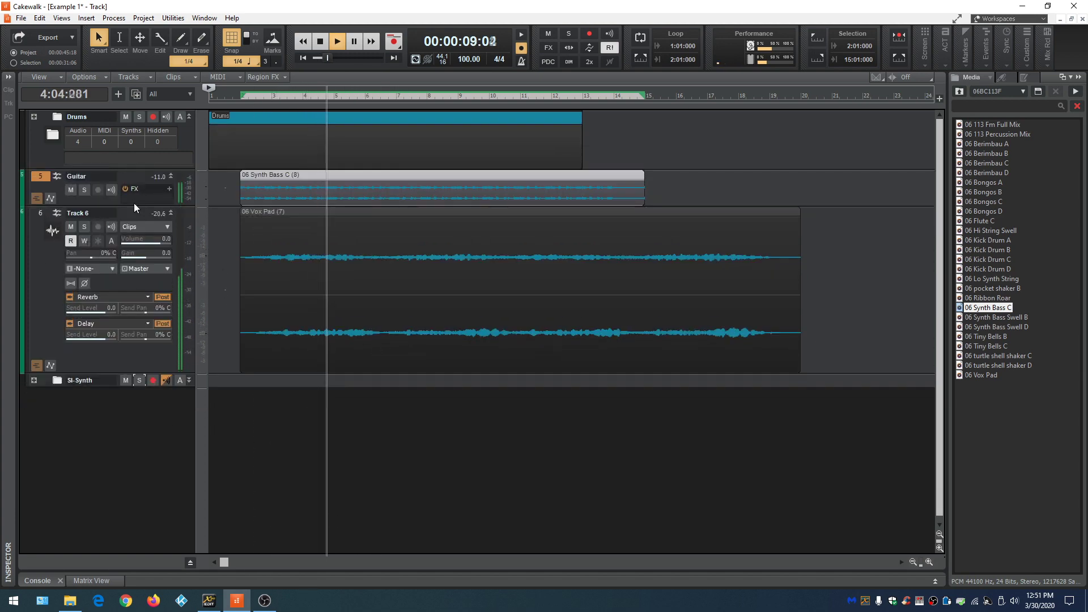
drag(134, 207, 61, 215)
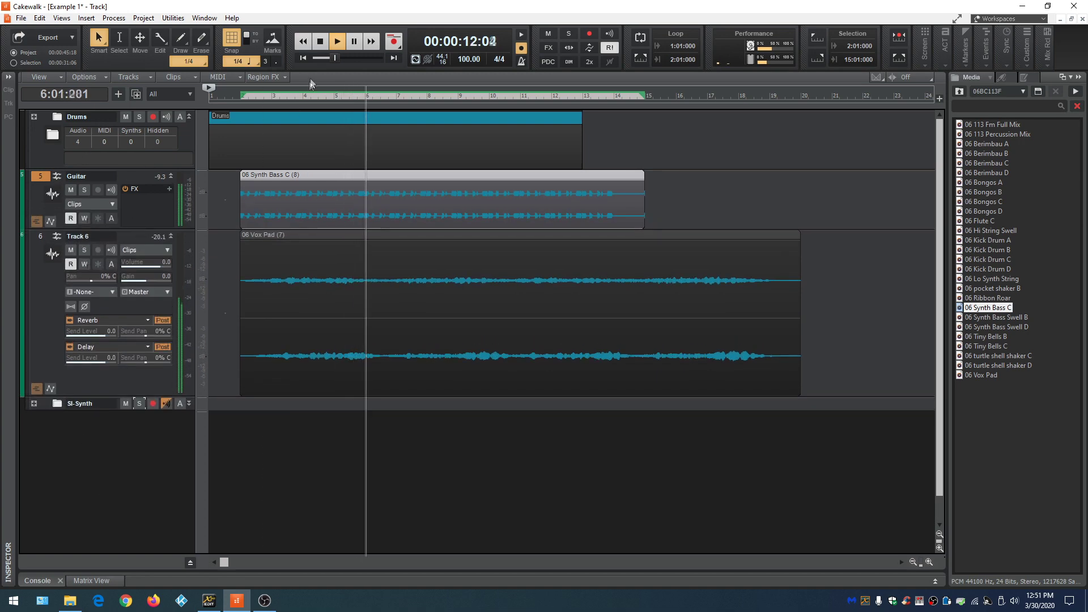
Stop playback and insert a new audio track positioned above the SI-Synth folder
key(space)
right_click(105, 465)
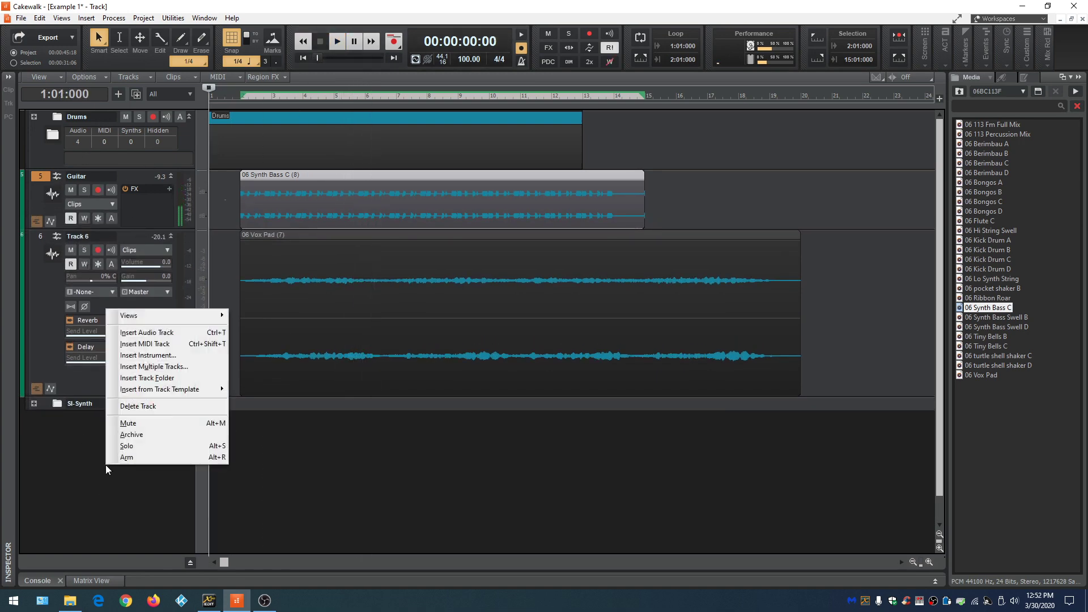
click(175, 338)
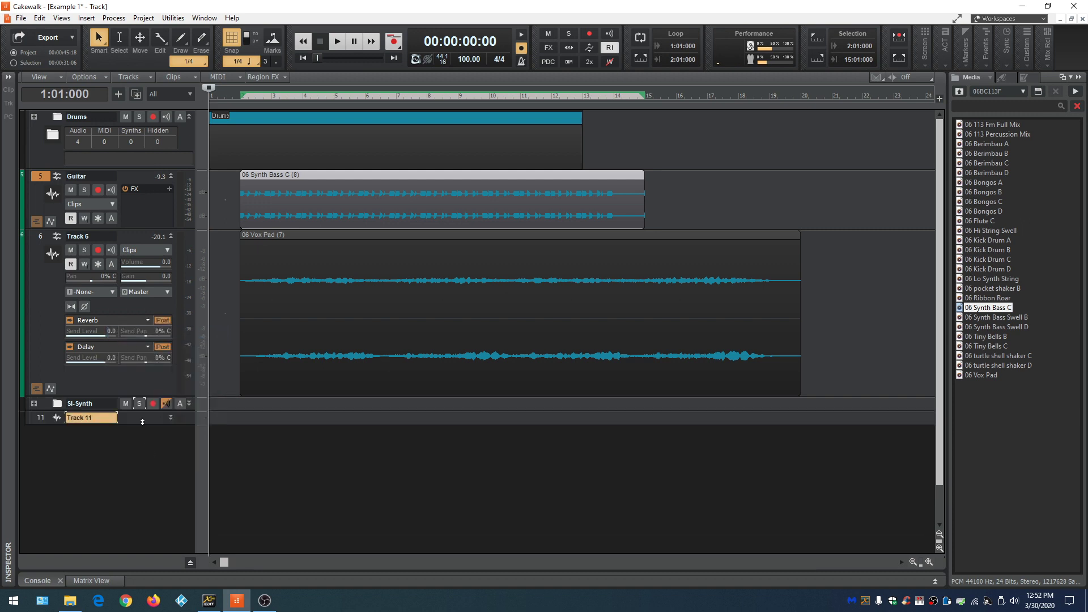
drag(142, 422, 143, 495)
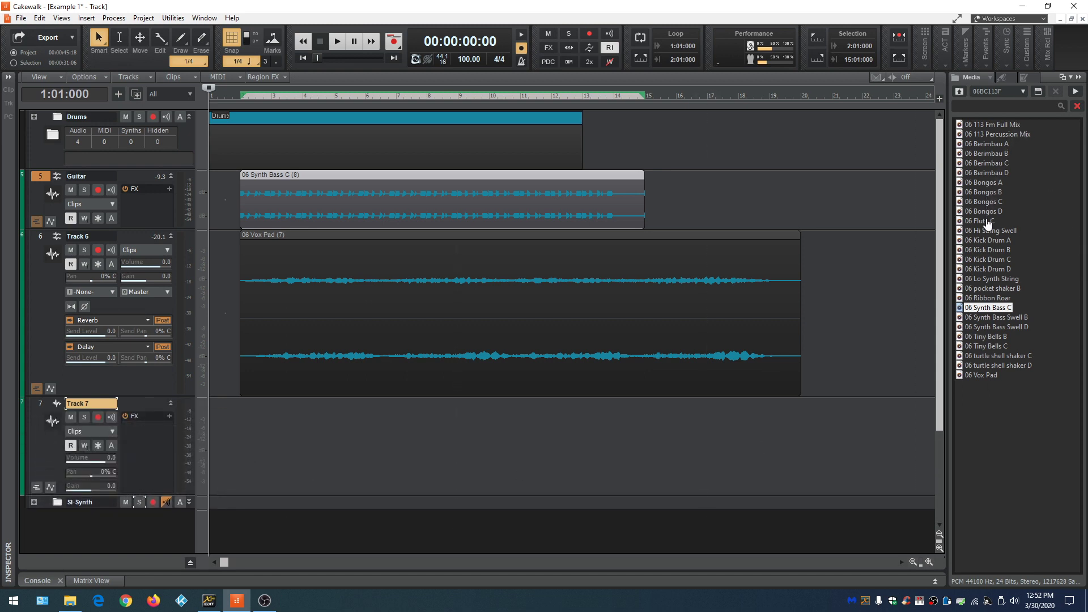
Preview and place the 06 pocket shaker B loop on Track 7, then play the arrangement
click(989, 279)
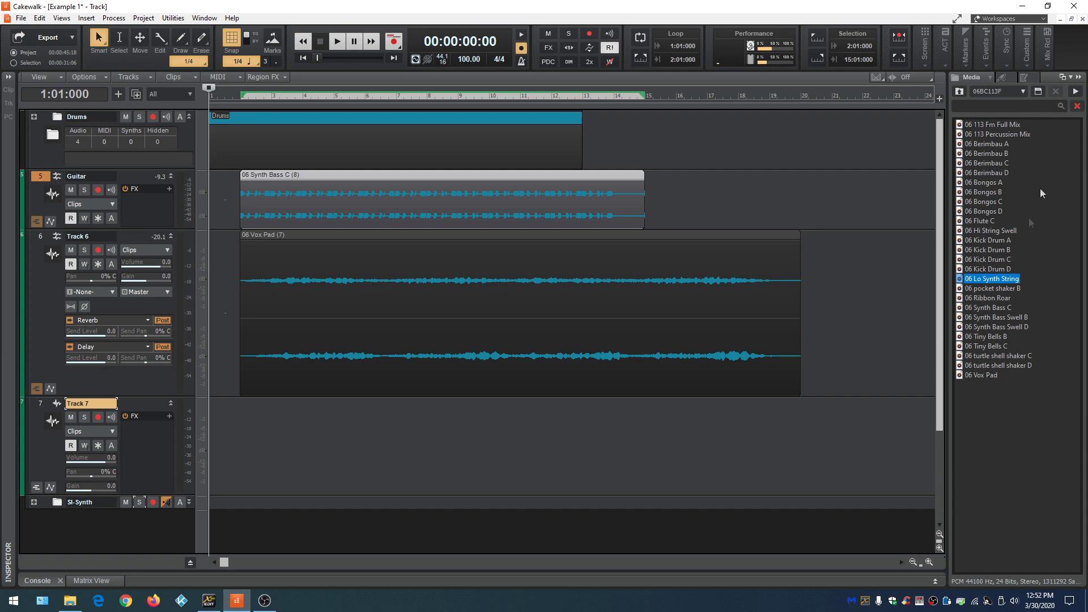
click(996, 289)
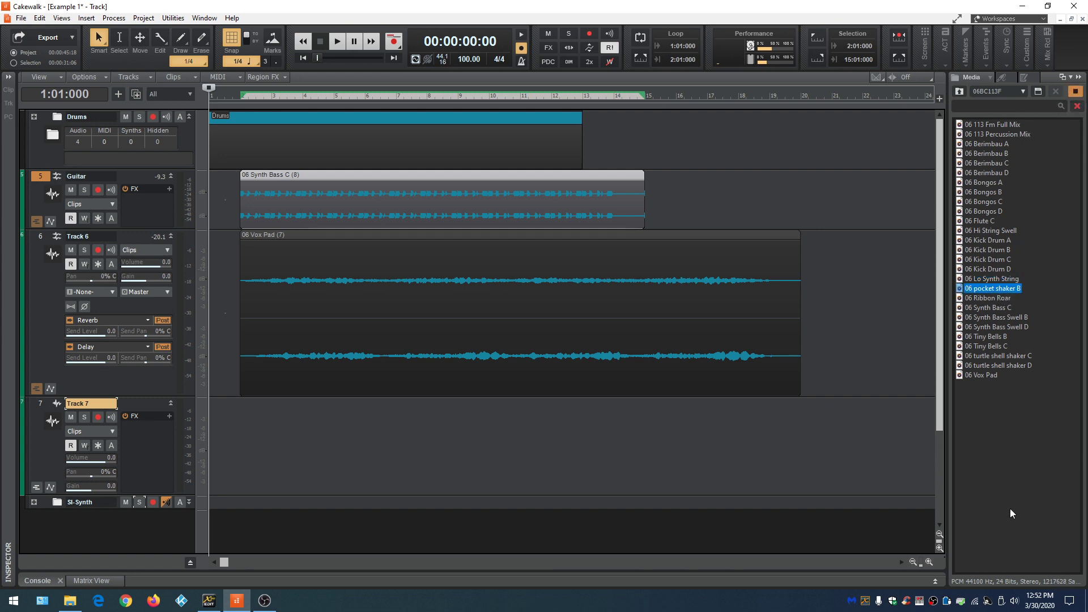
drag(997, 289, 240, 459)
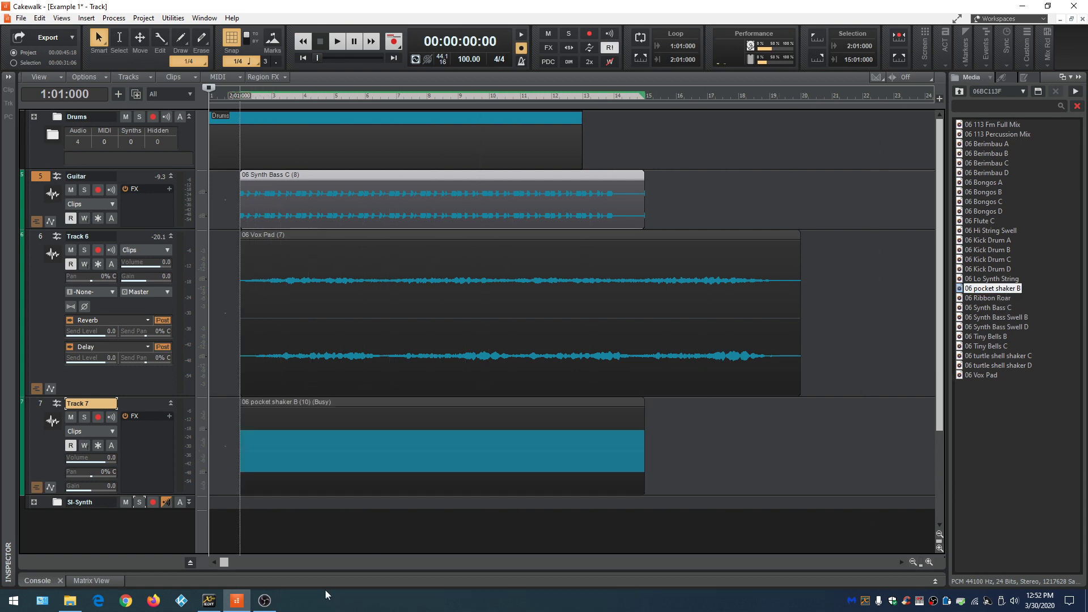
click(338, 41)
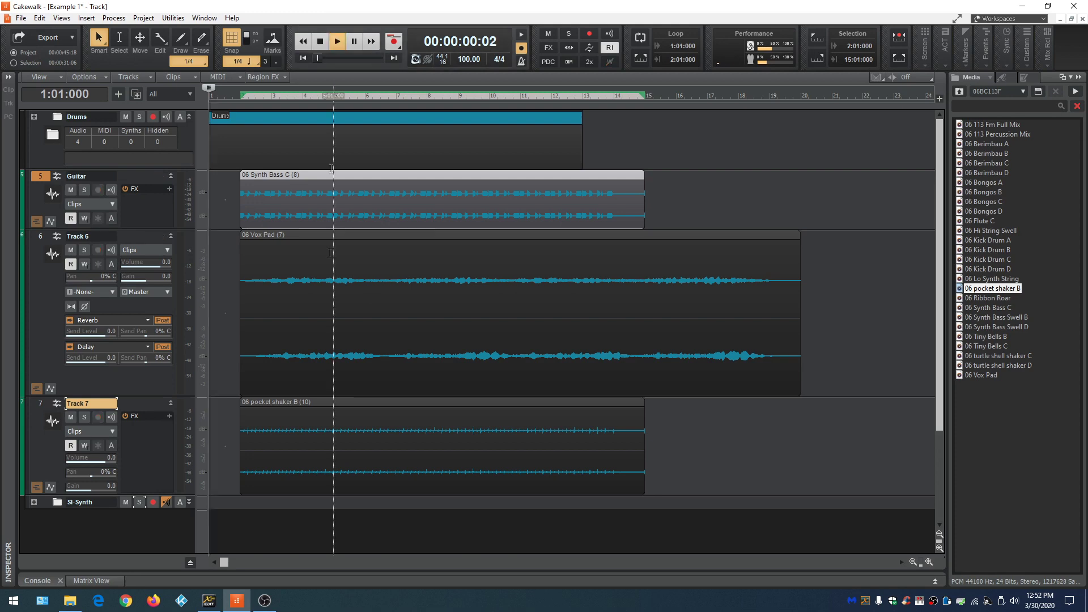
click(321, 41)
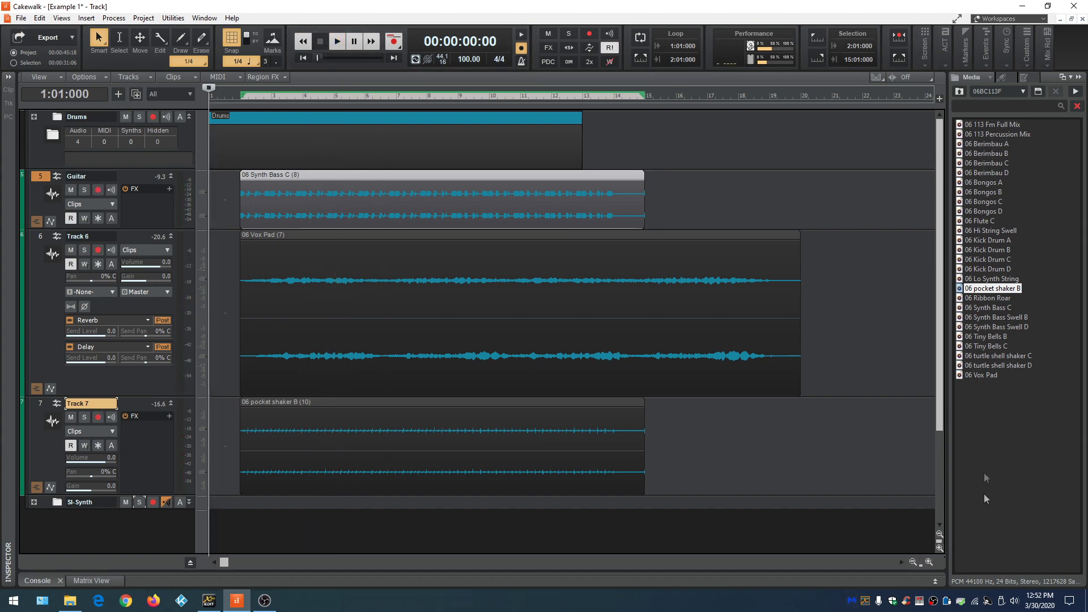
Check the Browser's Plugins and Notes tabs, then collapse the Browser with B to a narrow strip
click(1003, 76)
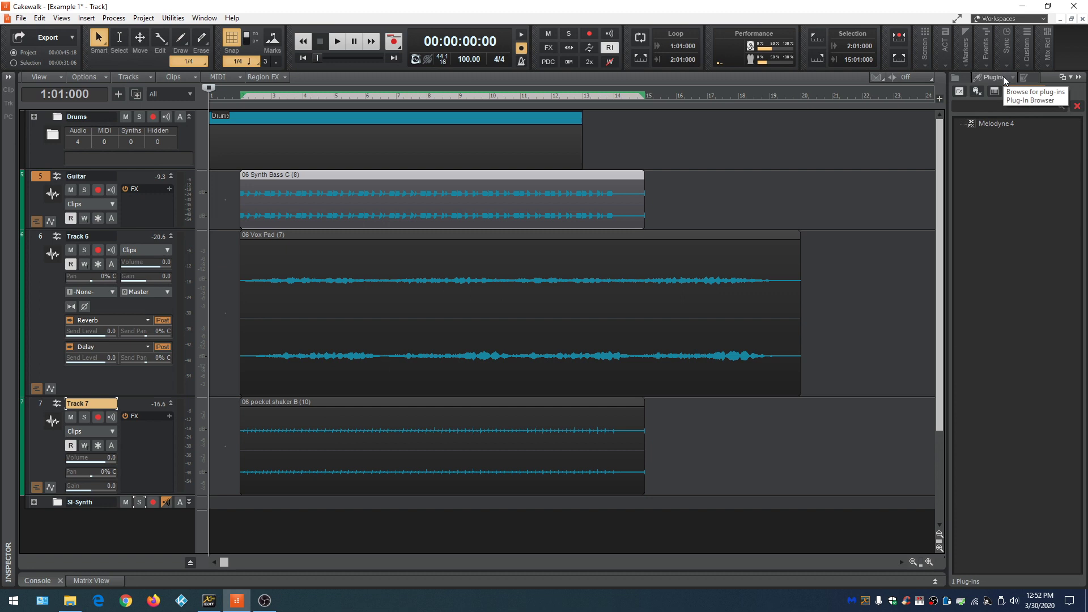
click(1025, 76)
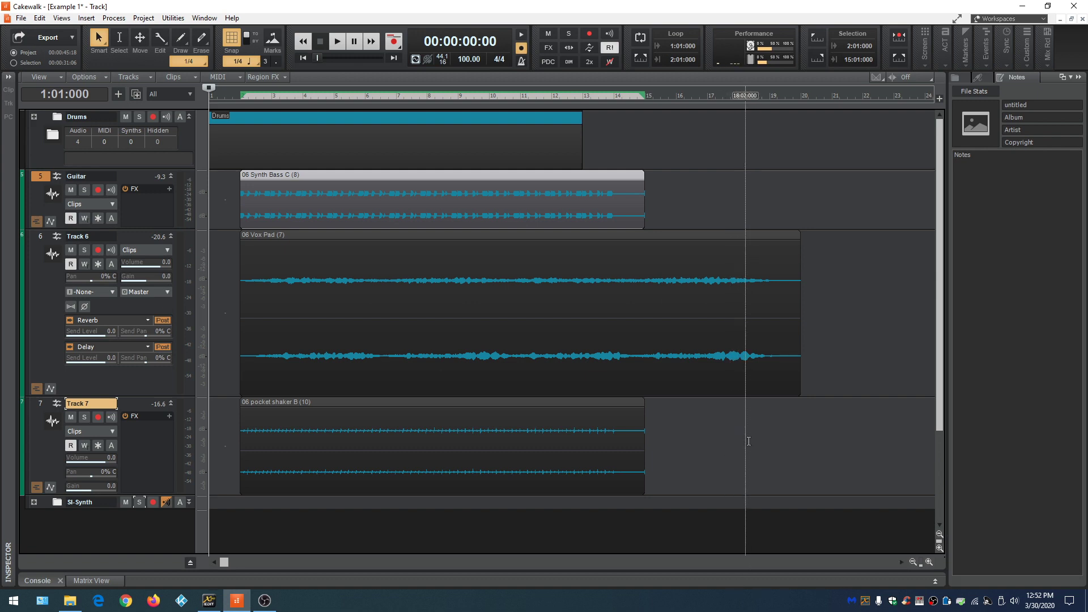
key(b)
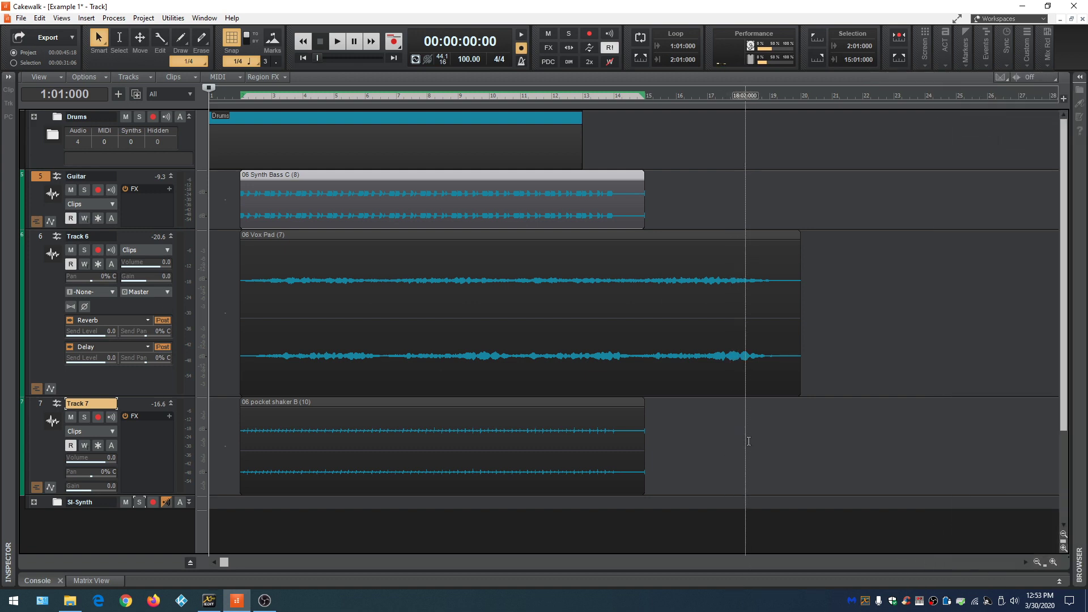